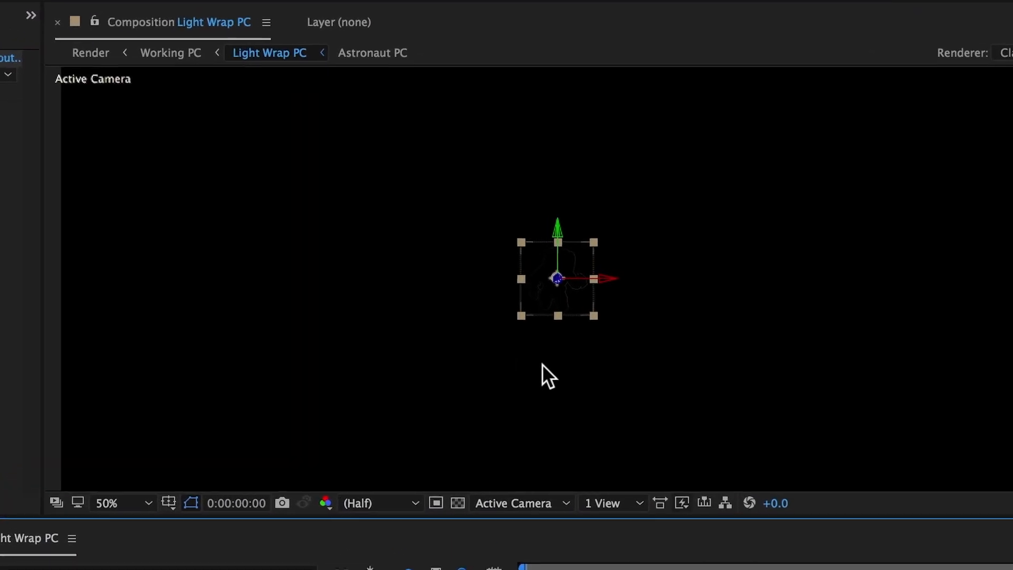
Apply Channel Blur to the top Astronaut PC layer and set its Alpha Blurriness to 144.
scroll(558, 365, "up", 1)
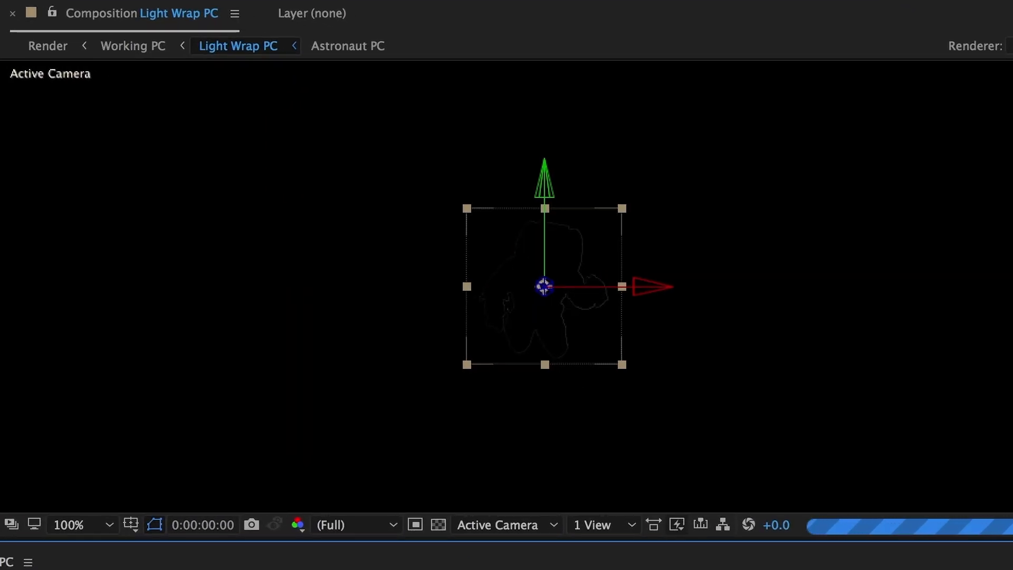
left_click(124, 3)
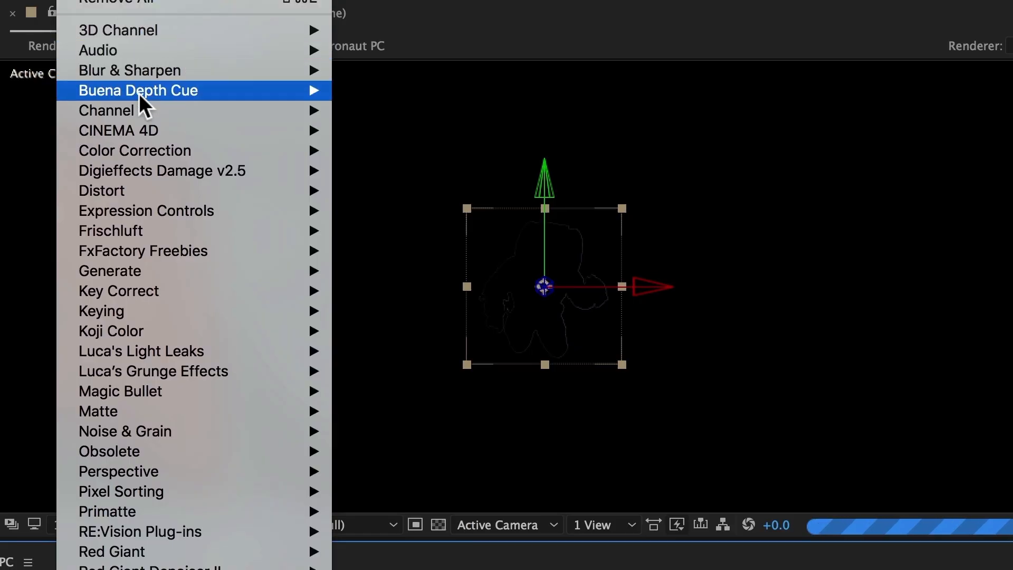
mouse_move(140, 109)
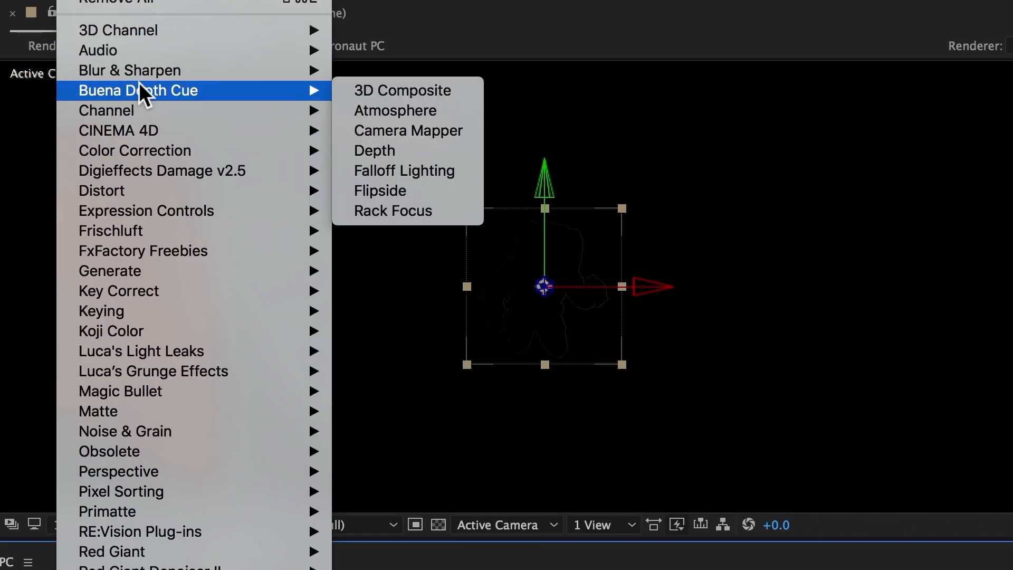
mouse_move(138, 70)
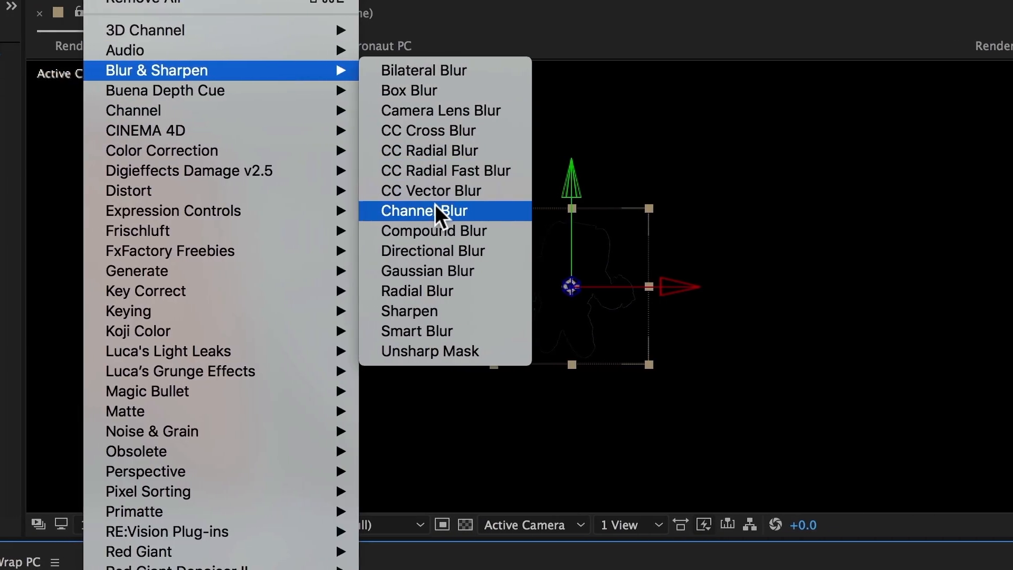
left_click(406, 210)
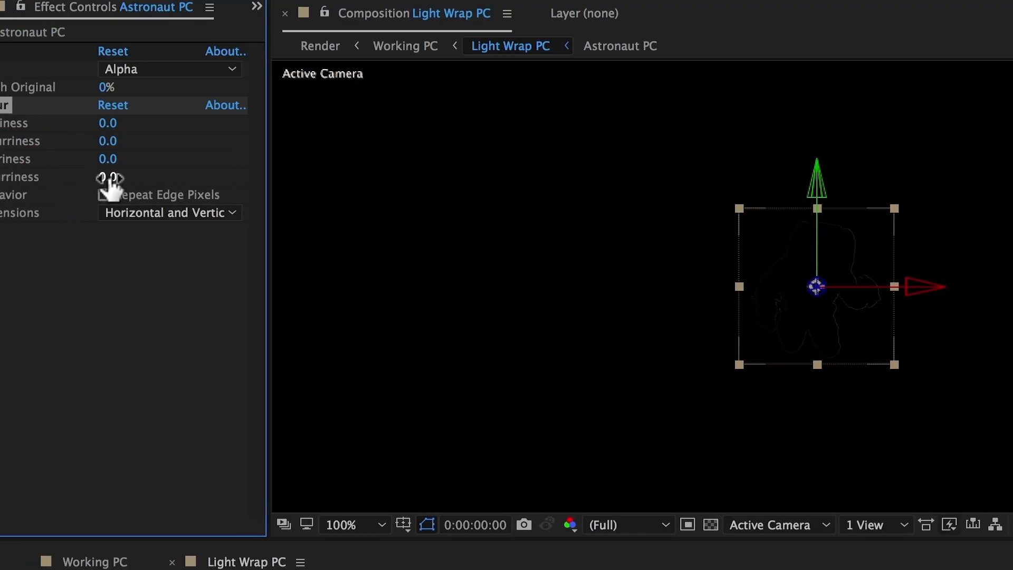
left_click_drag(106, 181, 351, 177)
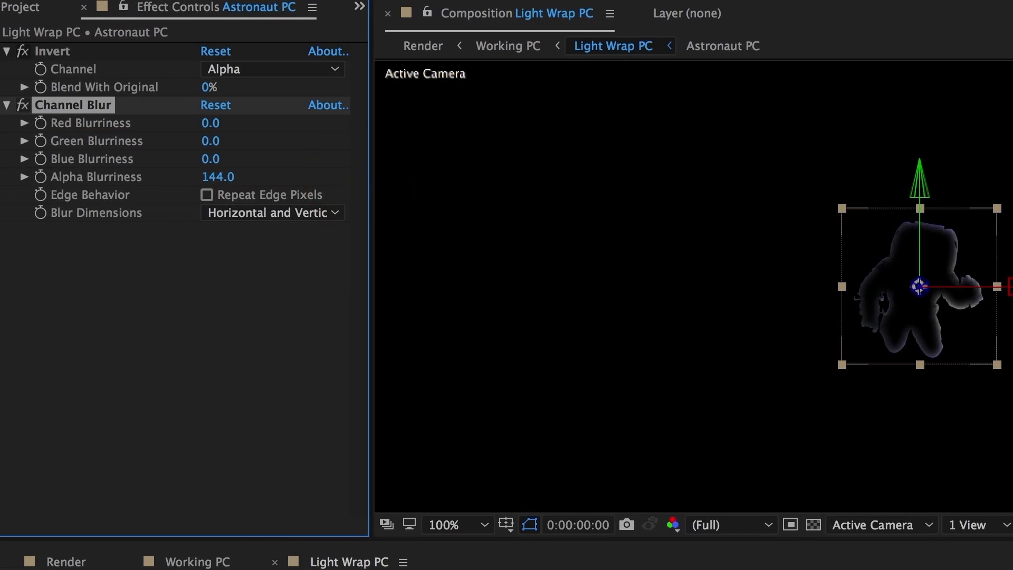
Set the second Astronaut PC layer's track matte to Alpha Matte, using the Astronaut PC layer above it.
left_click(235, 569)
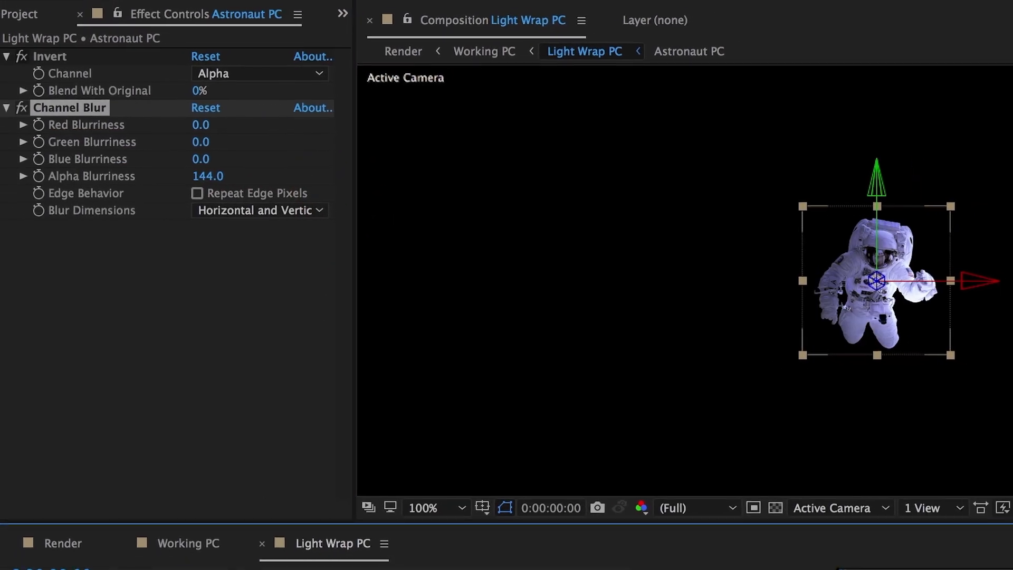
left_click(158, 564)
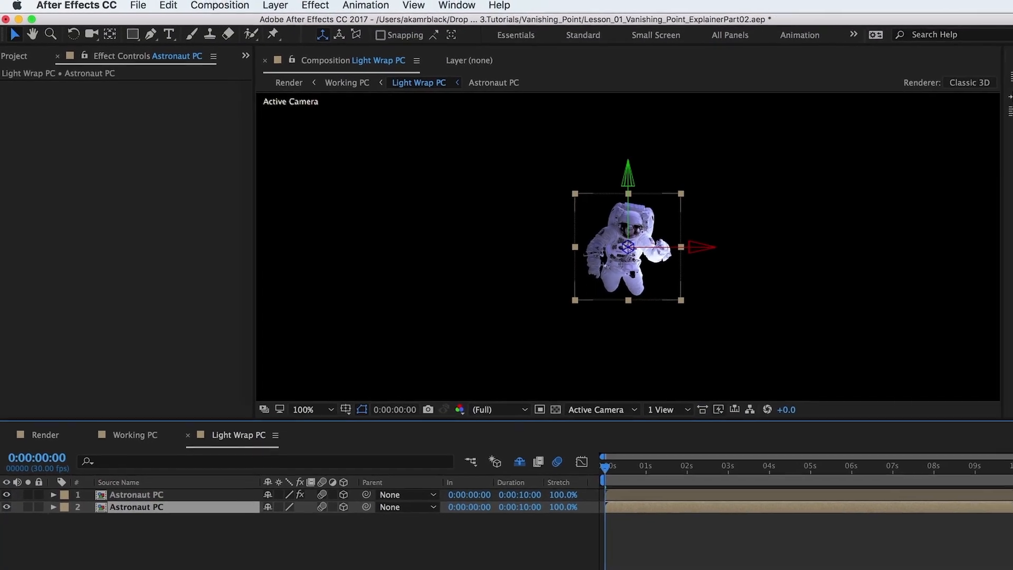
left_click(337, 569)
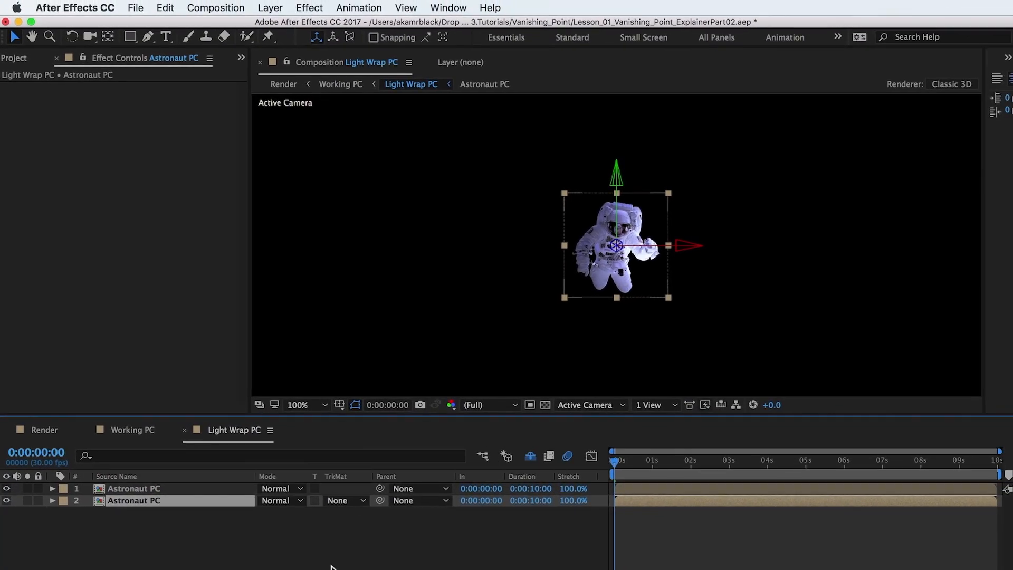
left_click(344, 499)
left_click(354, 534)
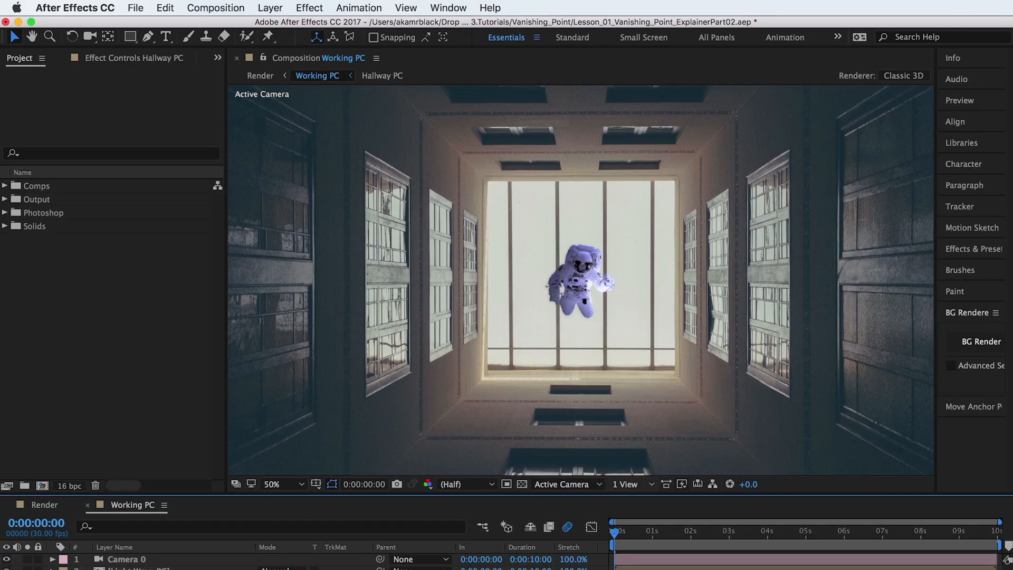
In Working PC, place a Hallway PC layer directly beneath Light Wrap PC and set its track matte to Alpha Matte "[Light Wrap PC]".
left_click_drag(195, 494, 198, 429)
left_click_drag(132, 538, 122, 518)
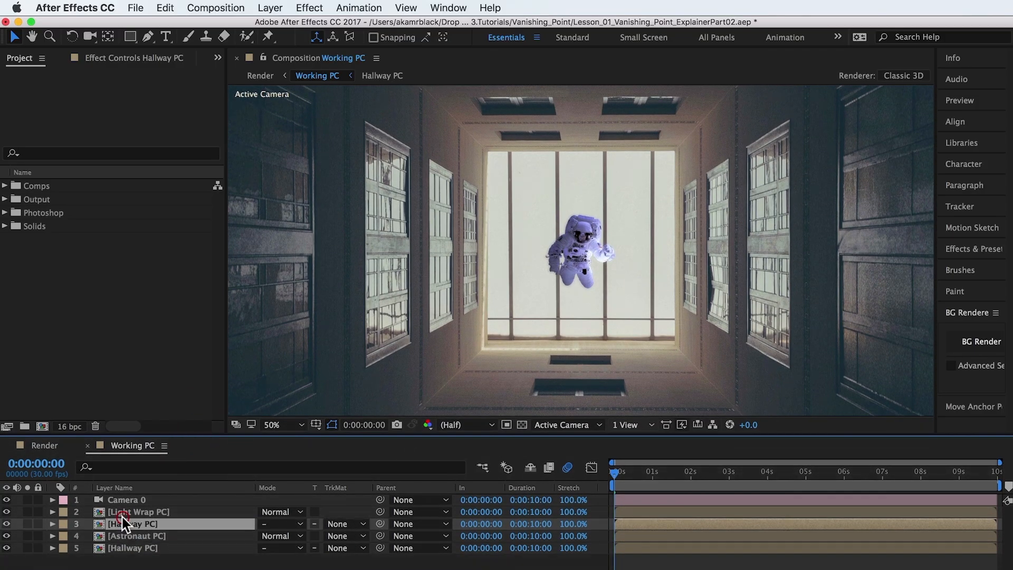
left_click(346, 524)
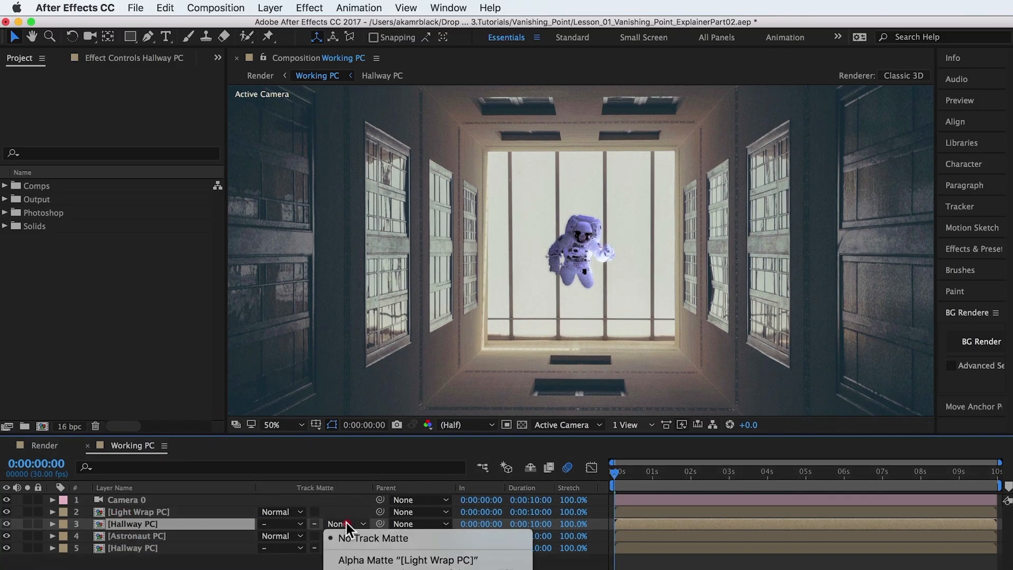
left_click(356, 561)
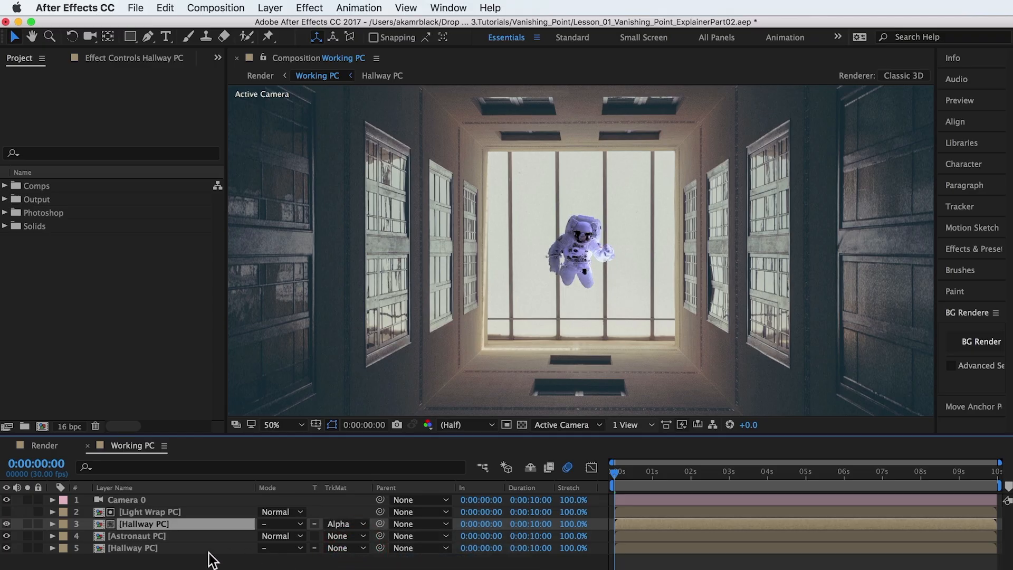
Toggle the visibility of the matted Hallway PC layer to compare the astronaut with and without the light wrap.
left_click(6, 524)
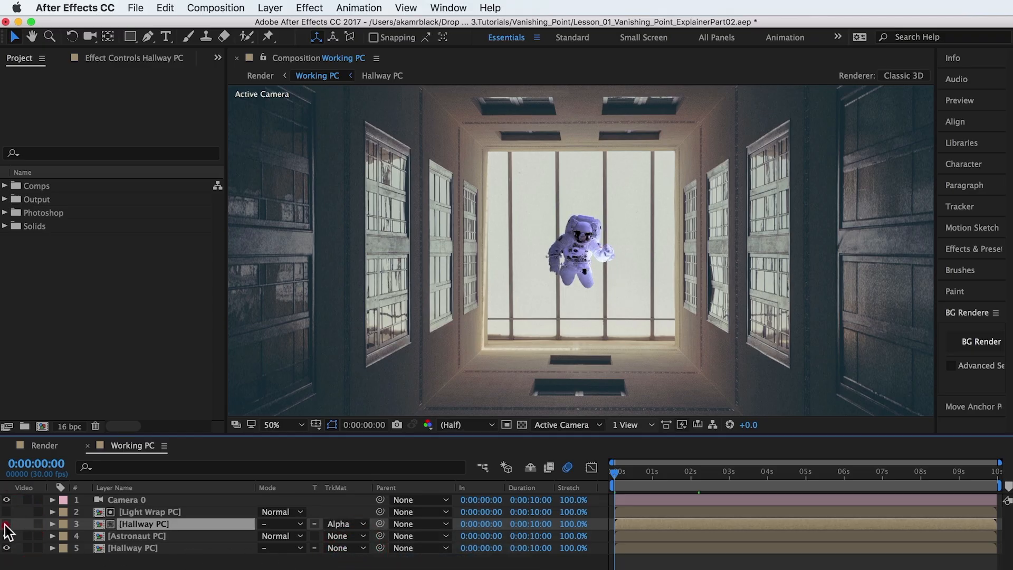
left_click(6, 524)
left_click(7, 524)
left_click(6, 525)
left_click(6, 525)
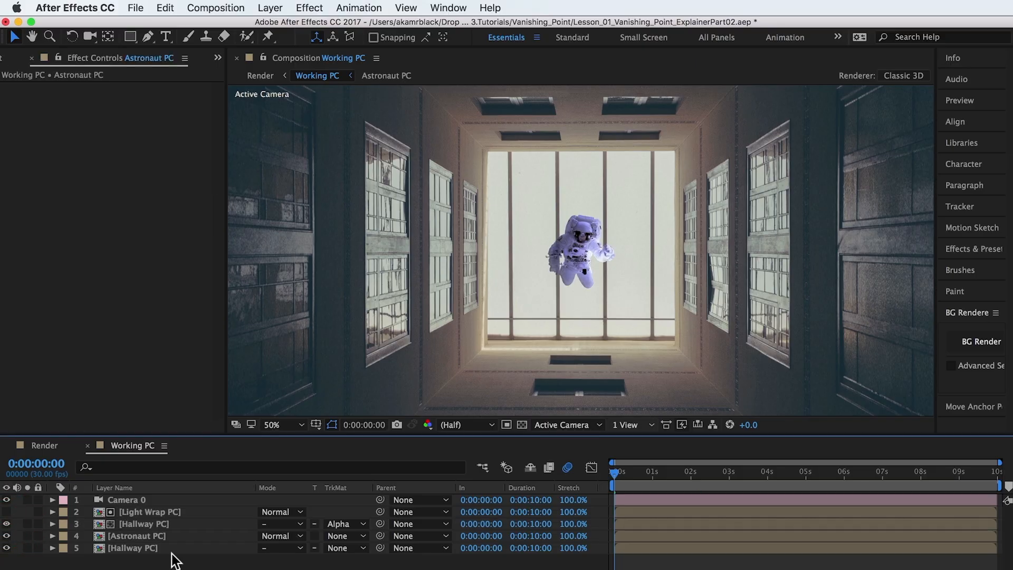
Apply Curves to the Astronaut PC layer, raising the RGB and red curves and lowering the blue curve.
left_click(164, 536)
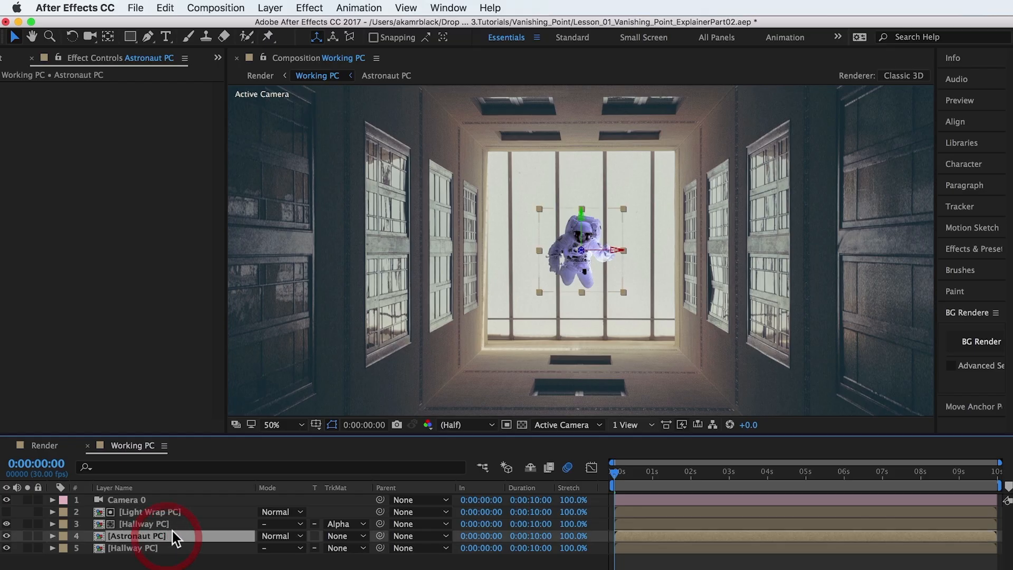
left_click(312, 9)
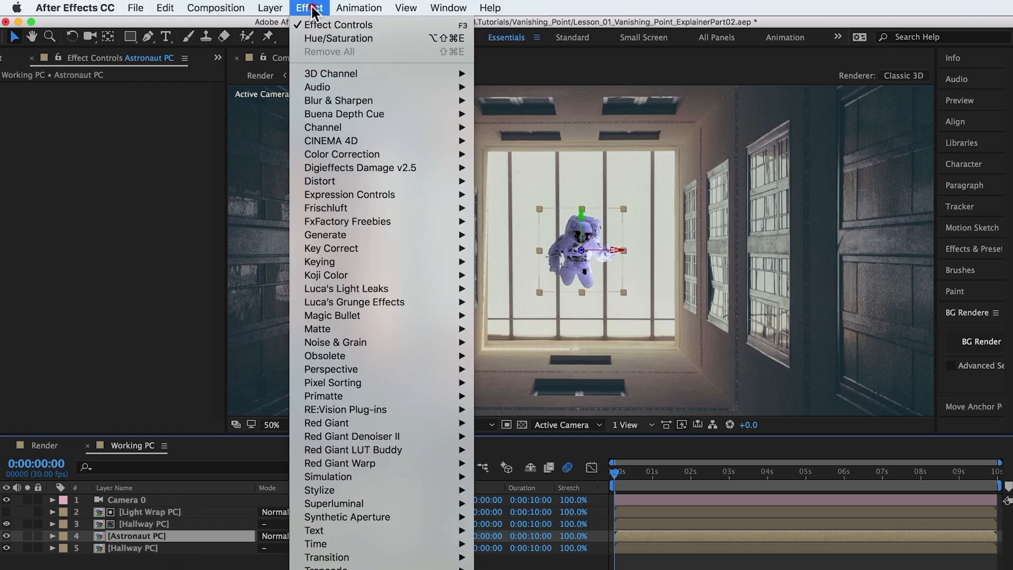
mouse_move(370, 154)
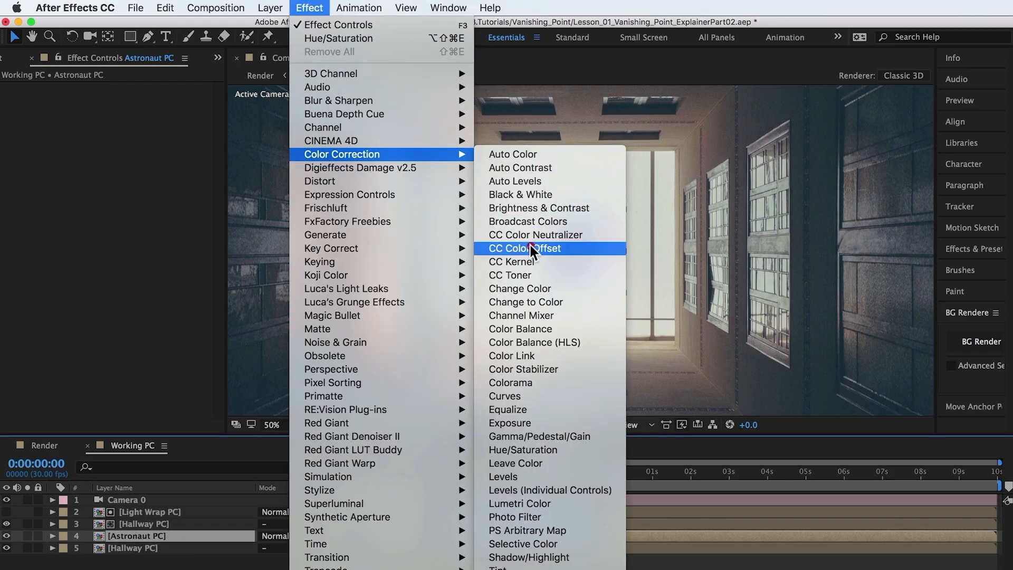
left_click(530, 394)
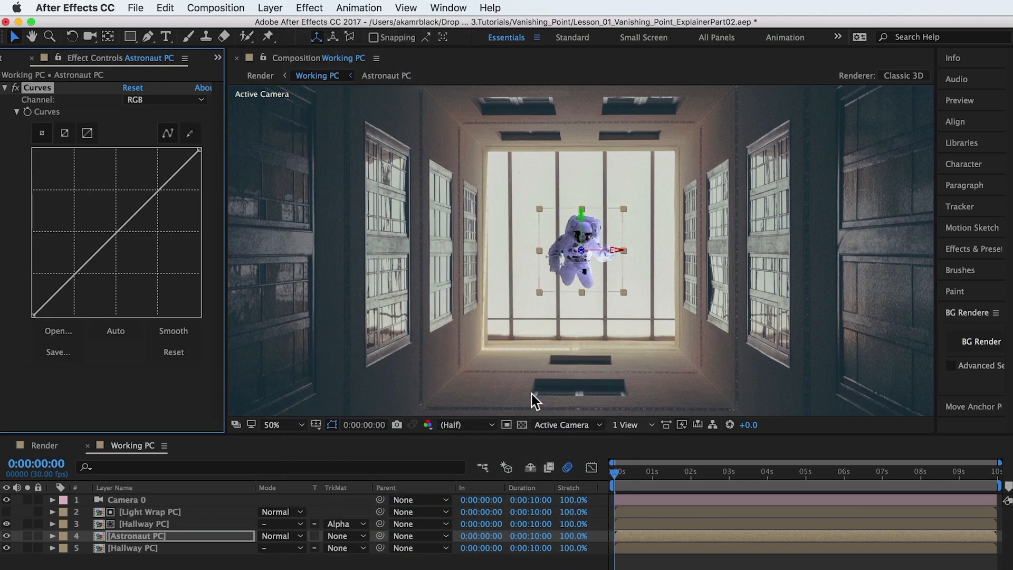
key("super+z")
key("super+z")
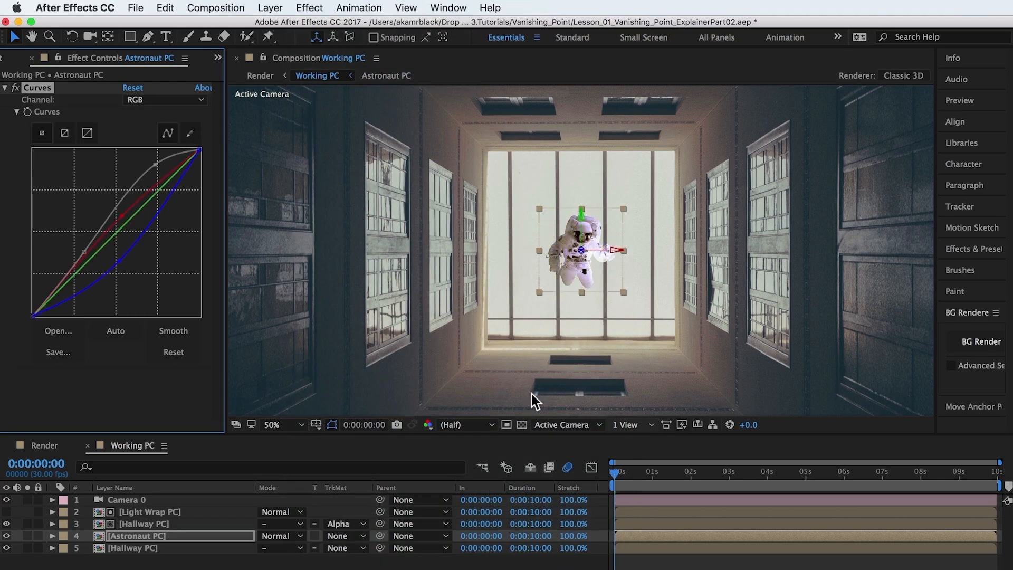
Add Hue/Saturation to the Astronaut PC layer, set Blue Saturation to -100, and compare the result with the effect off and on.
left_click(317, 9)
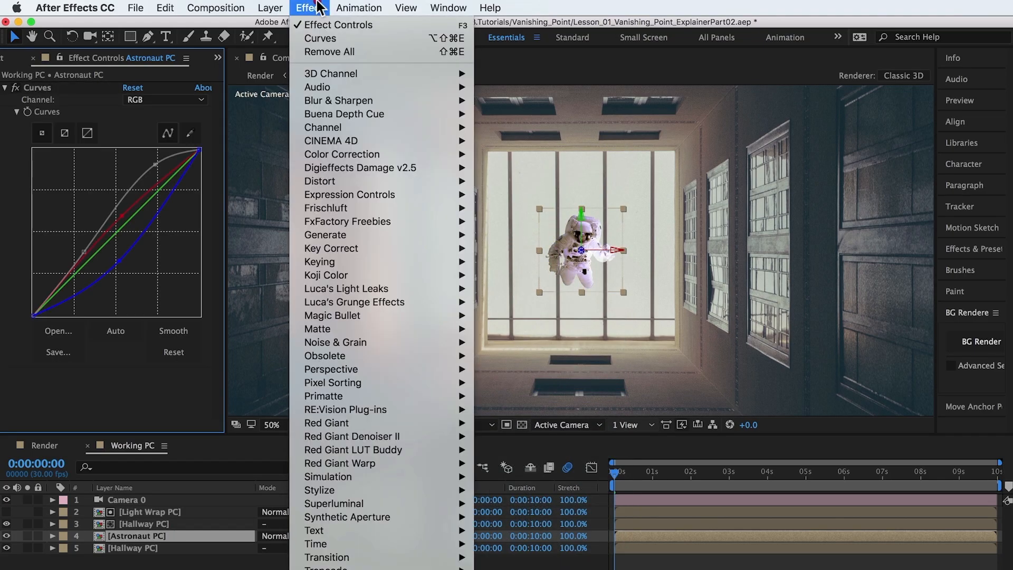
mouse_move(426, 157)
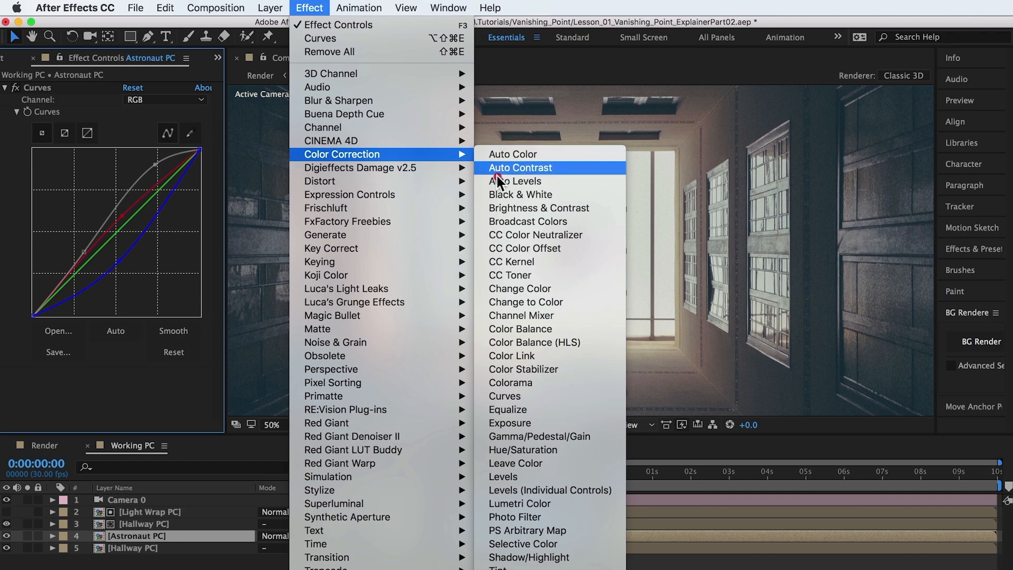
left_click(518, 449)
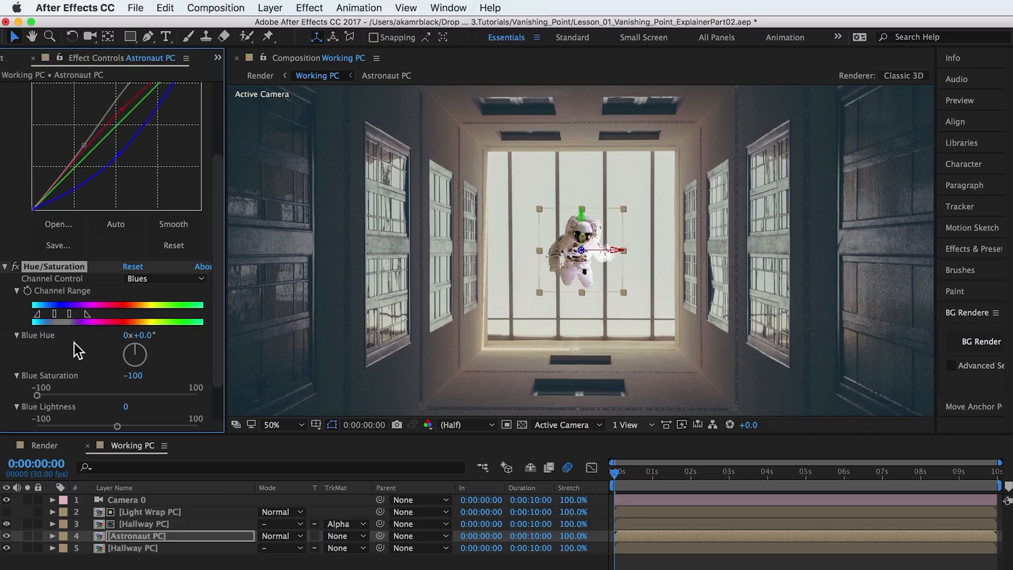
scroll(73, 343, "down", 2)
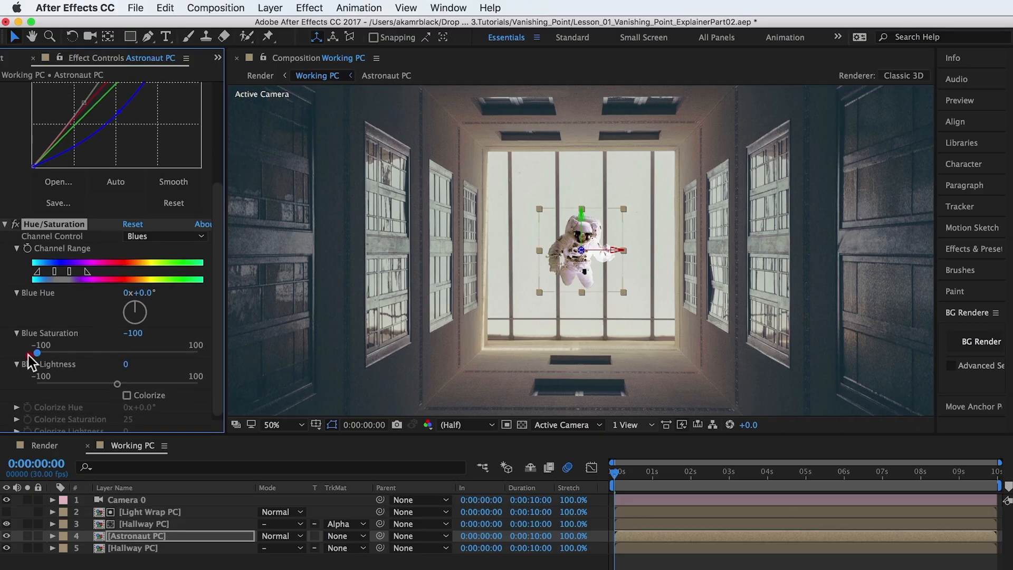
left_click(15, 225)
left_click(15, 226)
Switch the Hue/Saturation channel control to Reds and set Red Saturation to 22.
left_click(148, 236)
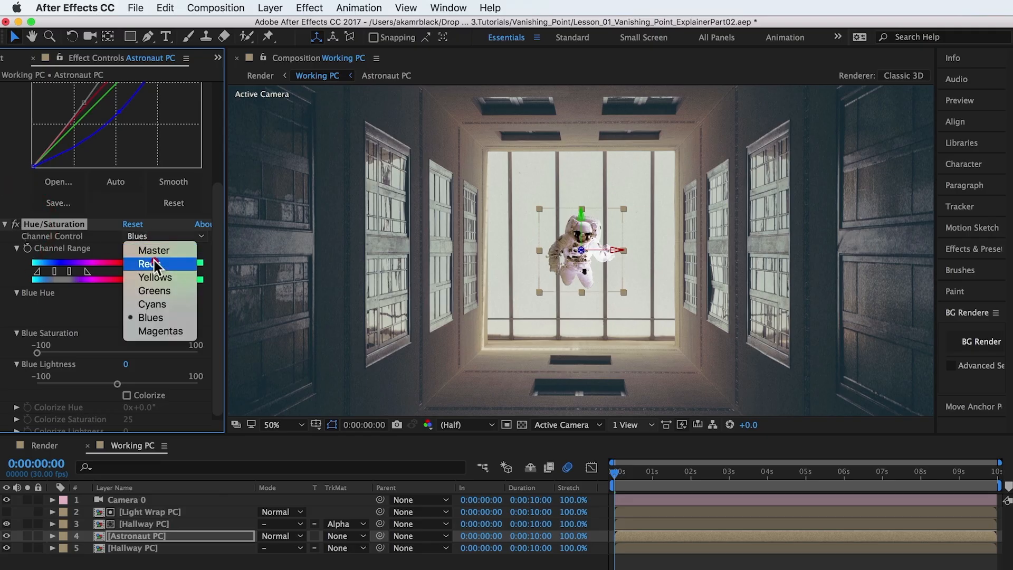
left_click(154, 262)
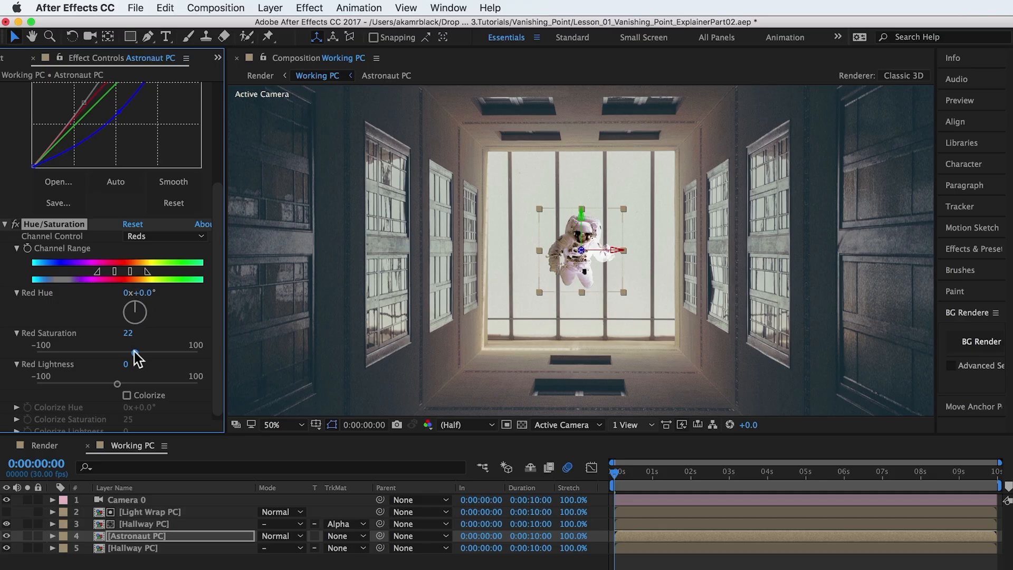
left_click(128, 335)
key("Return")
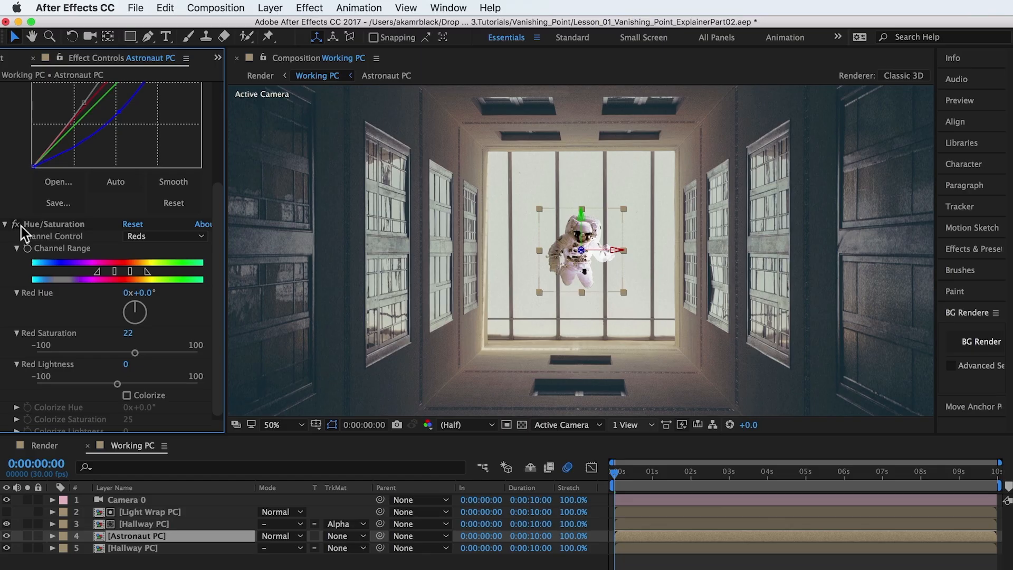
Apply Camera Lens Blur to the Astronaut PC layer with a Blur Radius of 7.
left_click(309, 7)
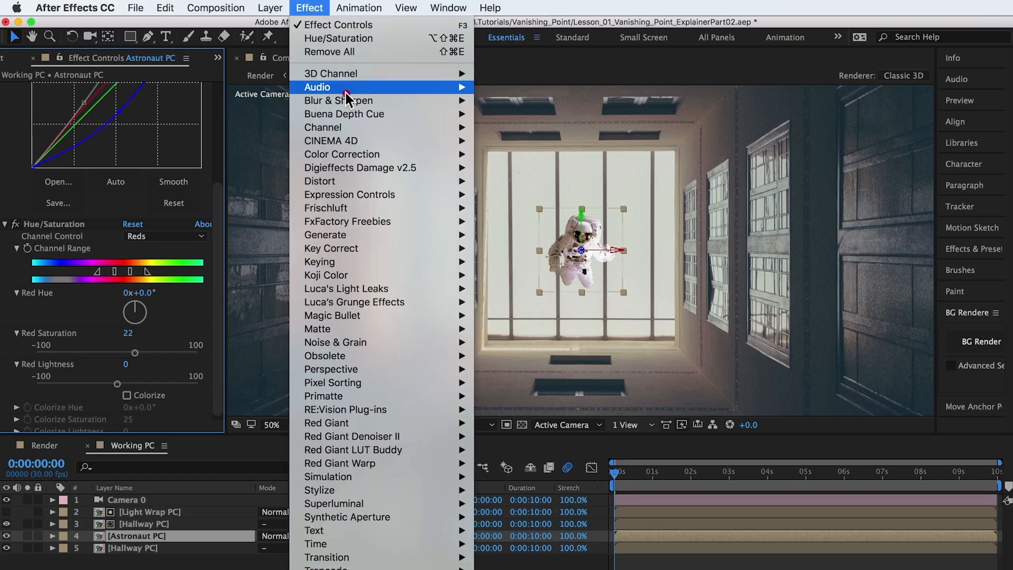
mouse_move(375, 101)
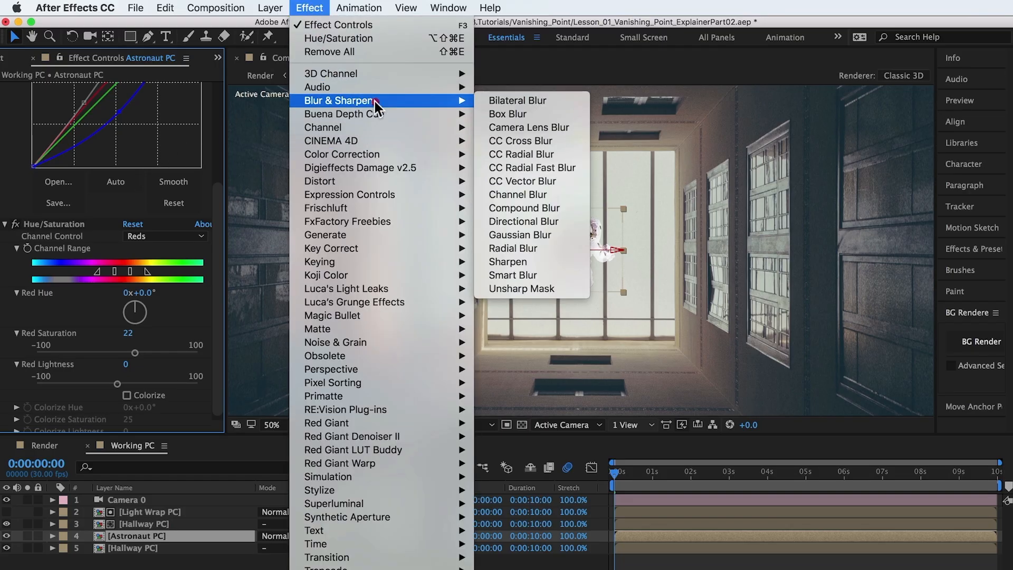
left_click(520, 123)
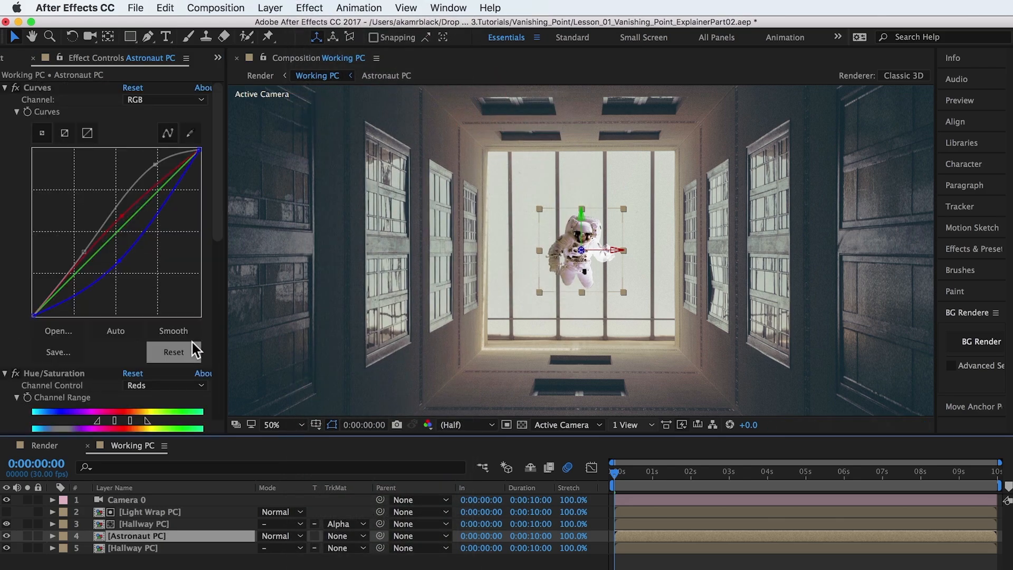
scroll(188, 347, "down", 10)
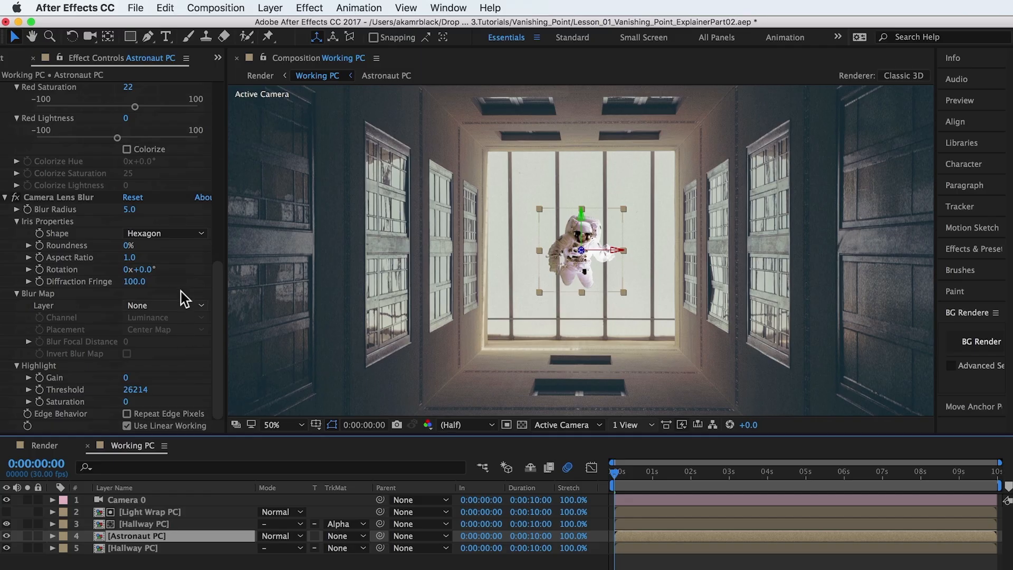
left_click(130, 210)
type("7")
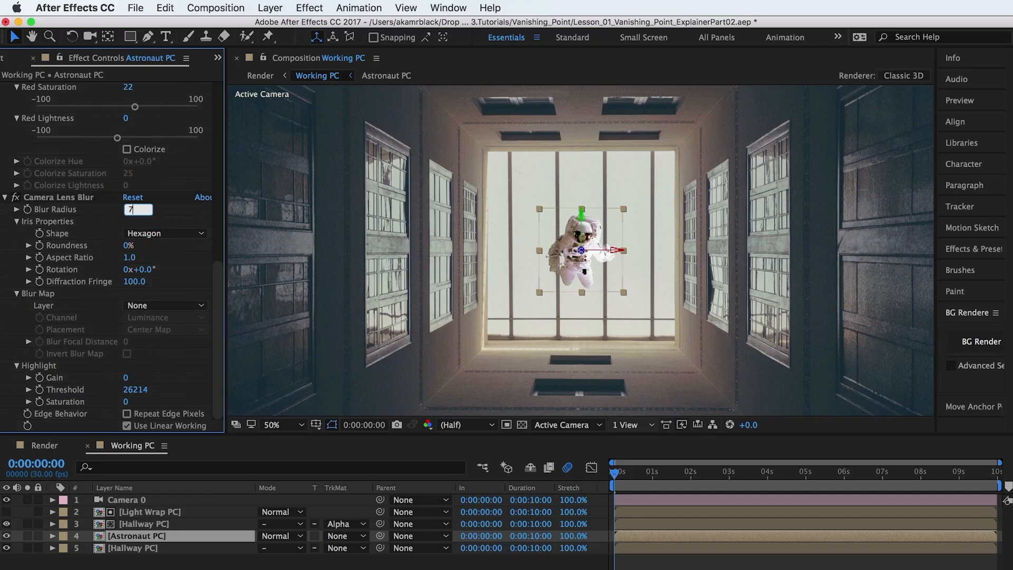
key("Return")
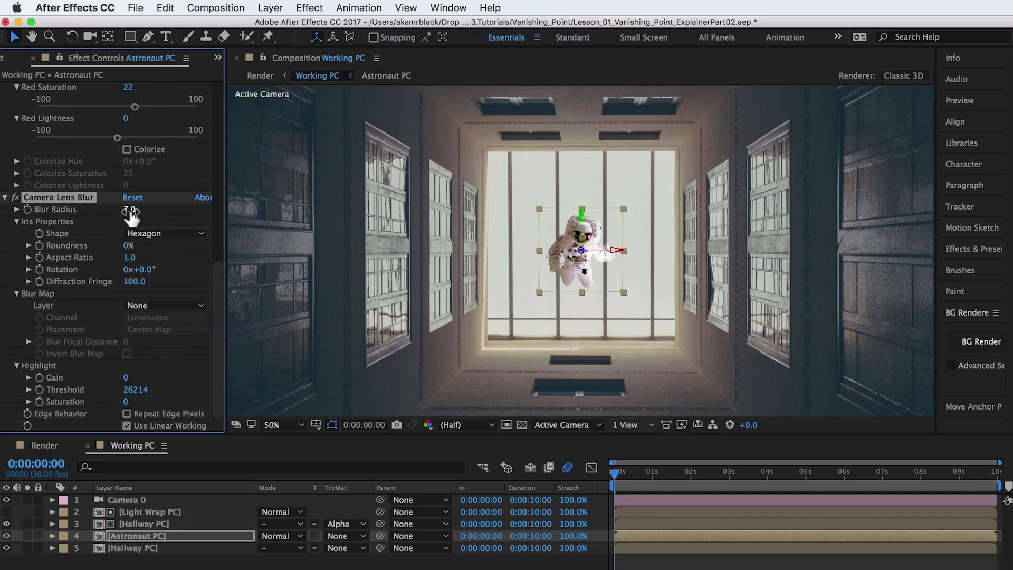
Enable motion blur for the Astronaut PC and Light Wrap PC layers and toggle motion blur for the composition.
key("F4")
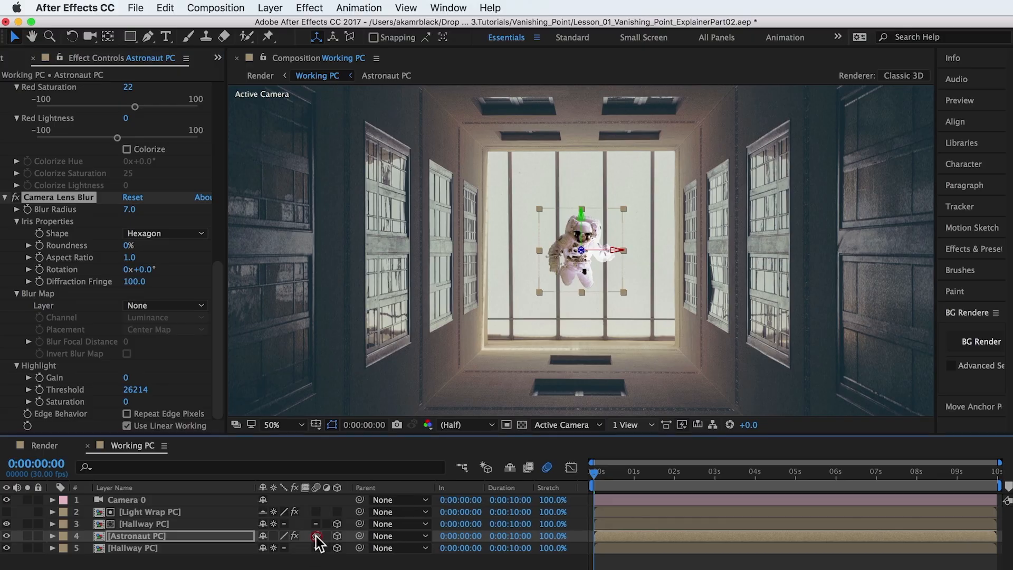
left_click(316, 511)
left_click(547, 467)
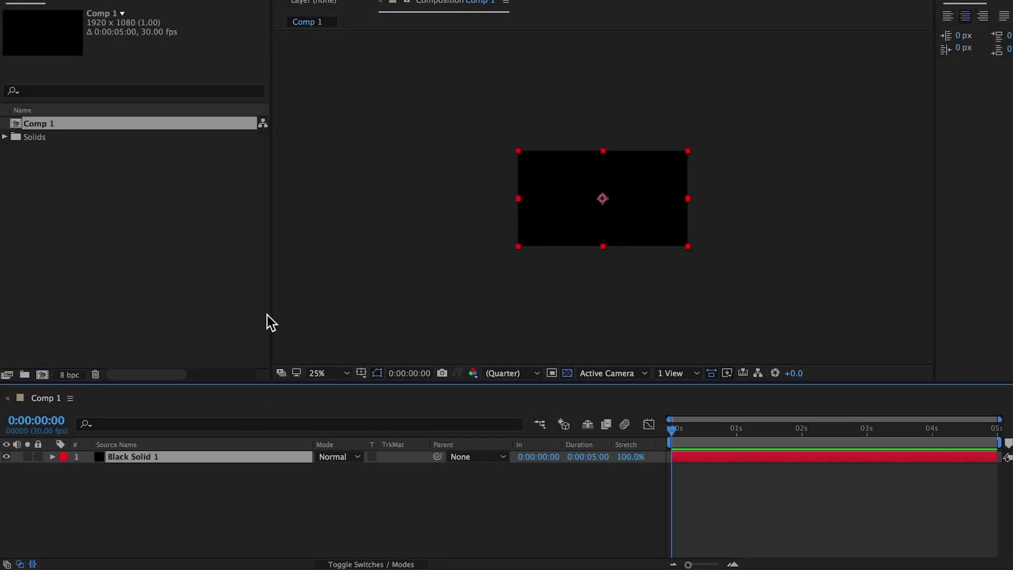
Apply the Particle Playground simulation effect to Black Solid 1 and turn the effect off.
left_click(307, 0)
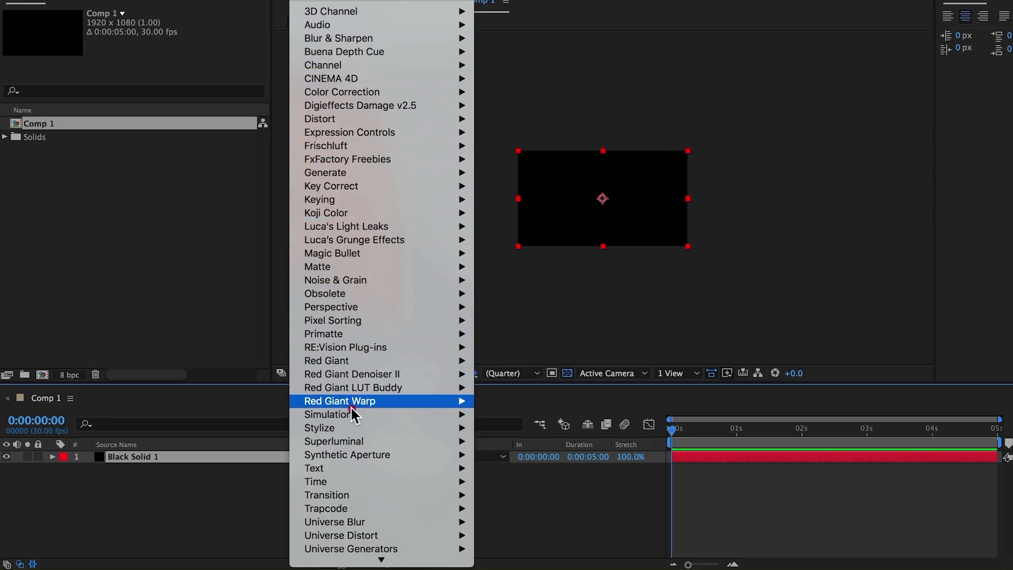
mouse_move(393, 414)
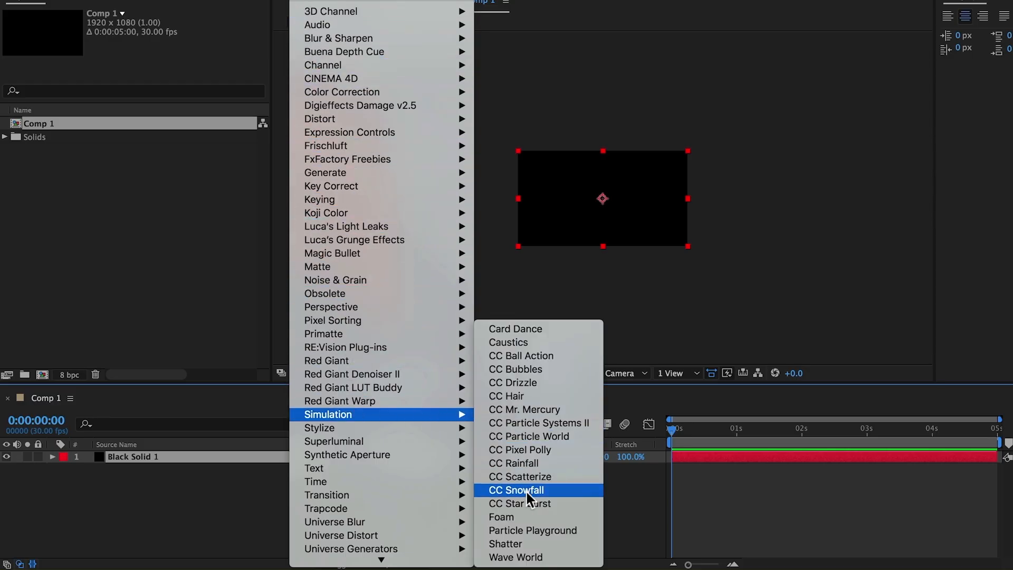
left_click(531, 526)
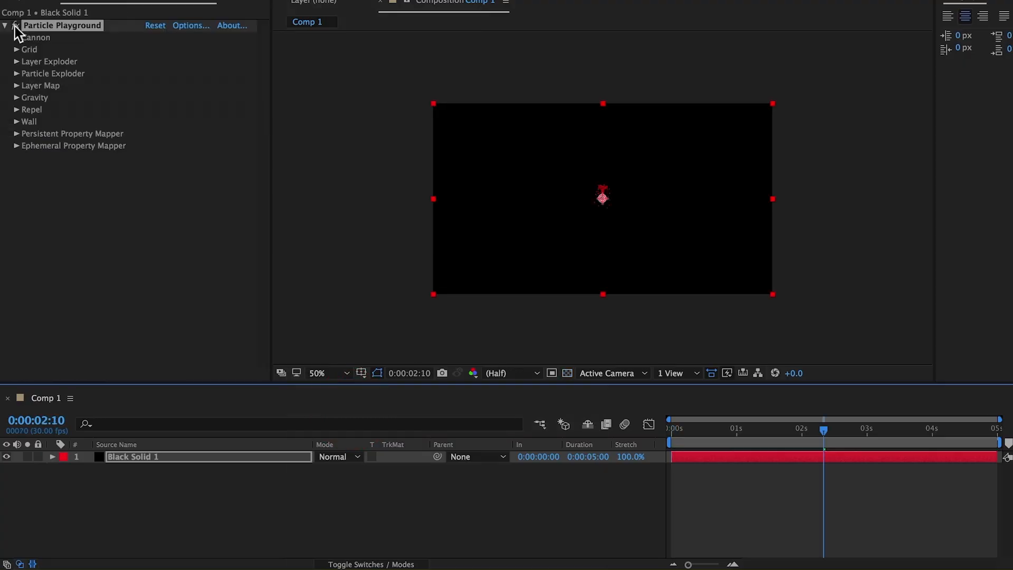
left_click(15, 25)
Apply the Lens Flare generate effect to Black Solid 1.
left_click(311, 0)
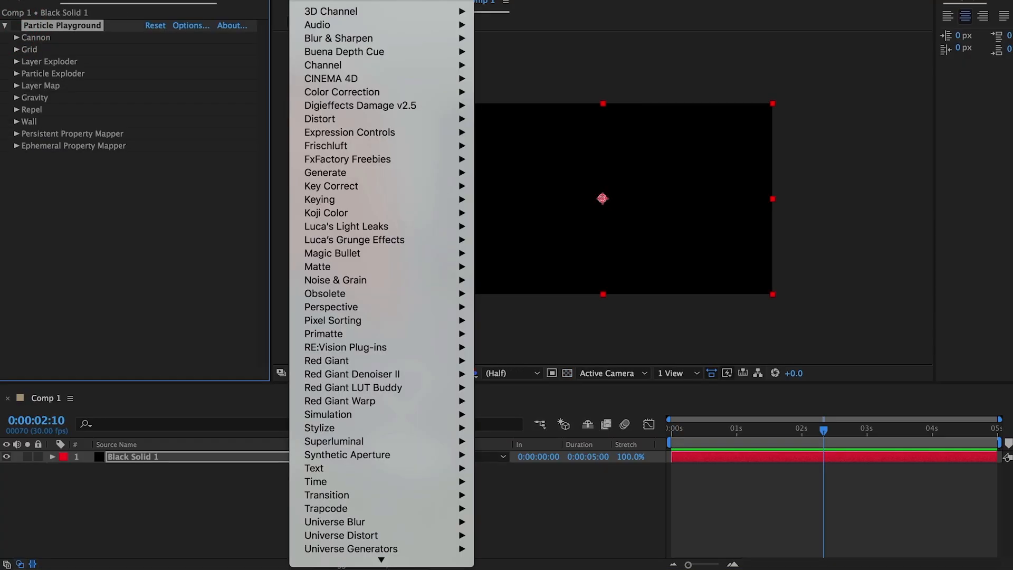
mouse_move(381, 177)
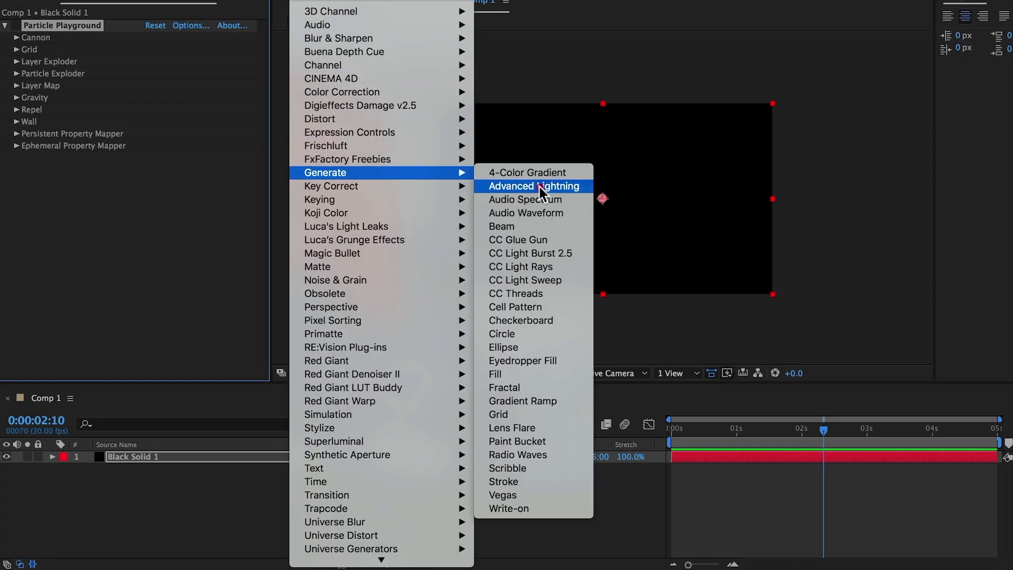
left_click(543, 429)
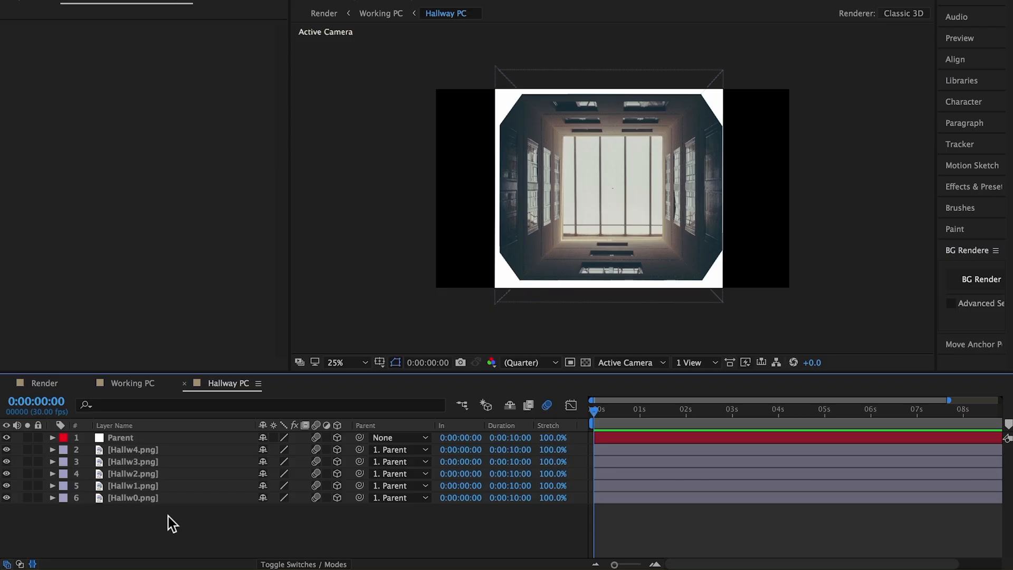
Duplicate the Hallw1.png layer in the Hallway PC composition and rename the copy Glow.
left_click(164, 487)
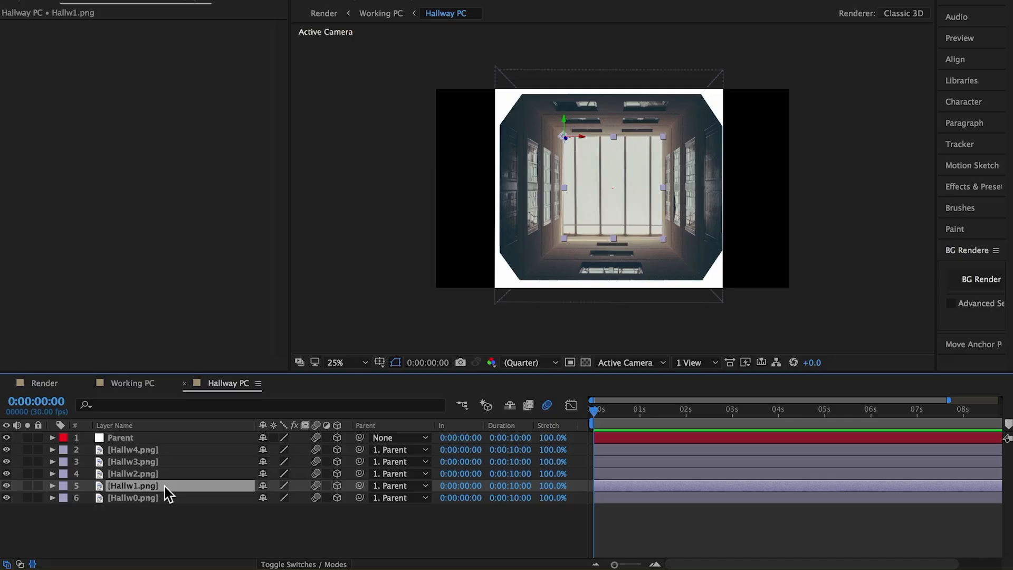
key("ctrl+d")
key("Return")
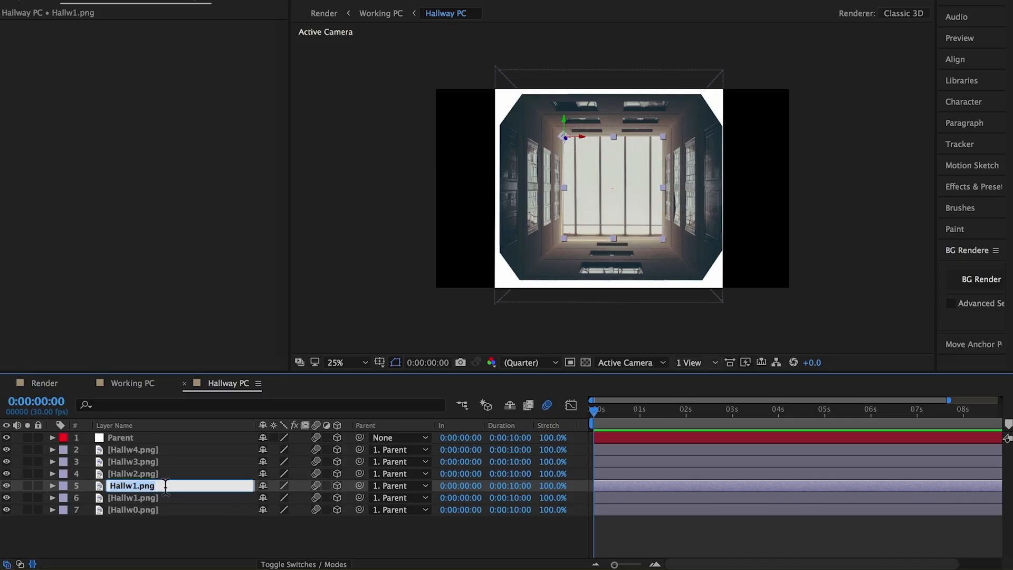
type("Glow")
key("Return")
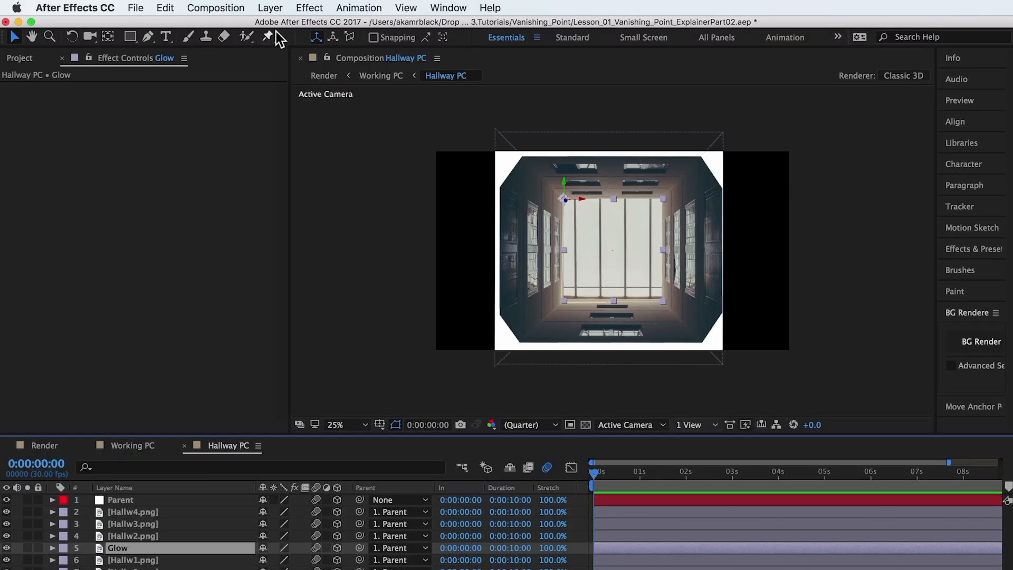
Add Levels to the Glow layer, lower Input White to about 28912.9, and compare the result with the effect off and on.
left_click(309, 7)
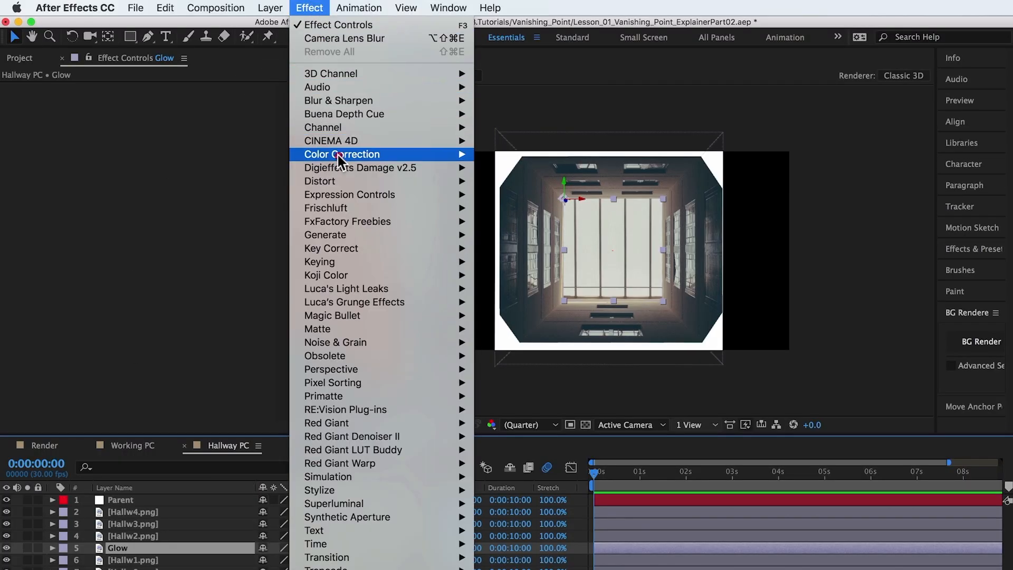
mouse_move(339, 159)
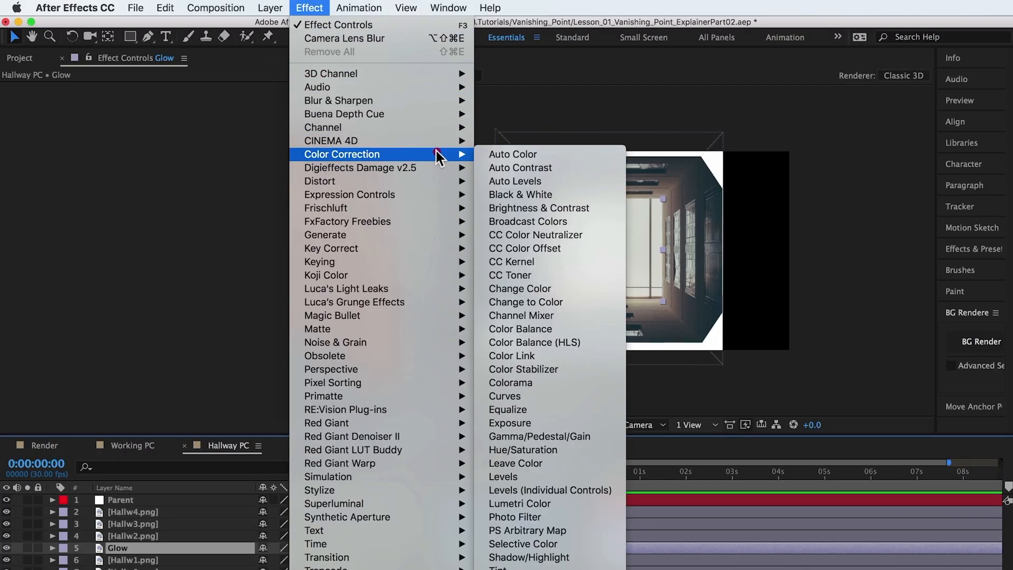
left_click(552, 477)
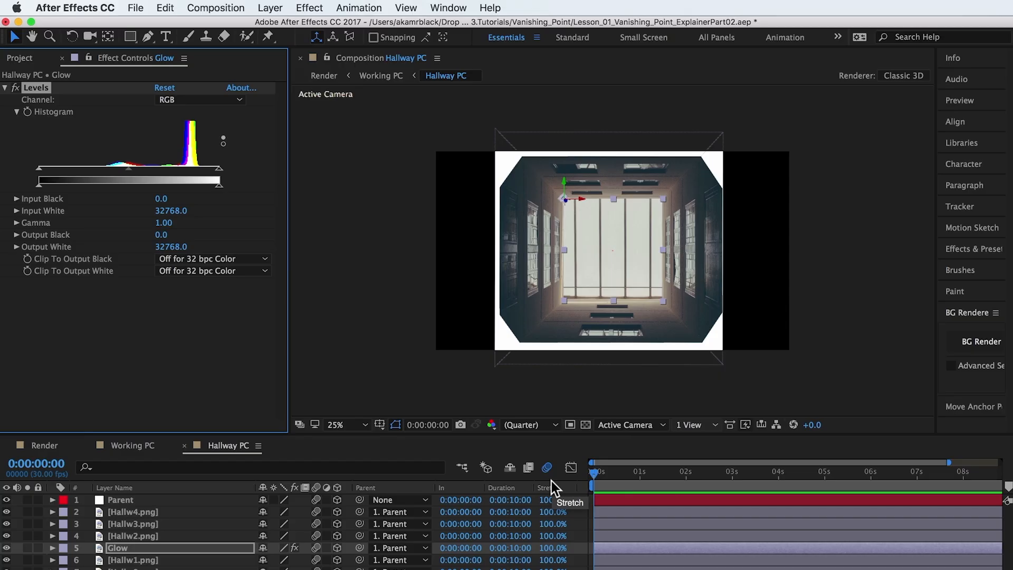
left_click_drag(219, 169, 176, 172)
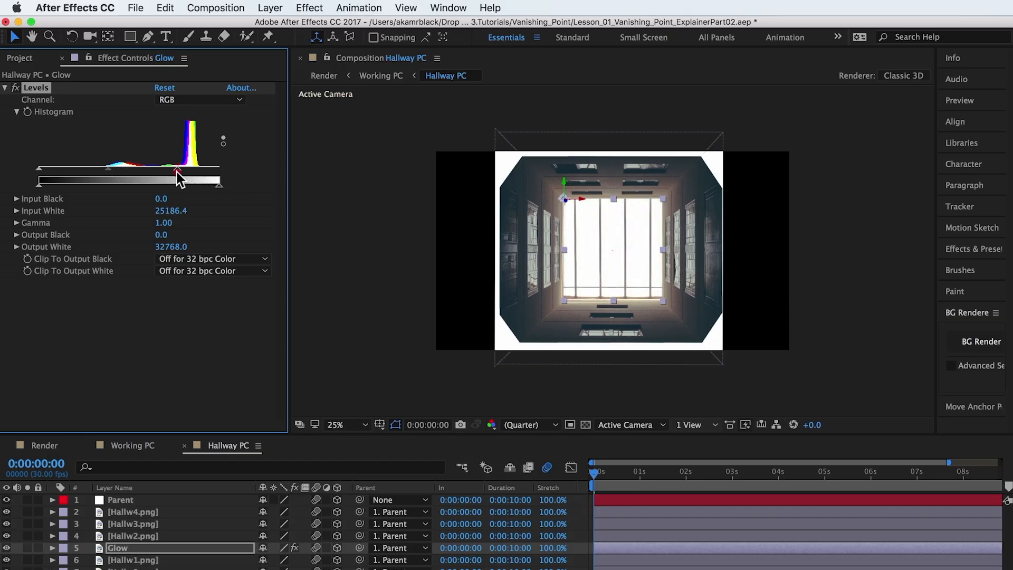
key("super+z")
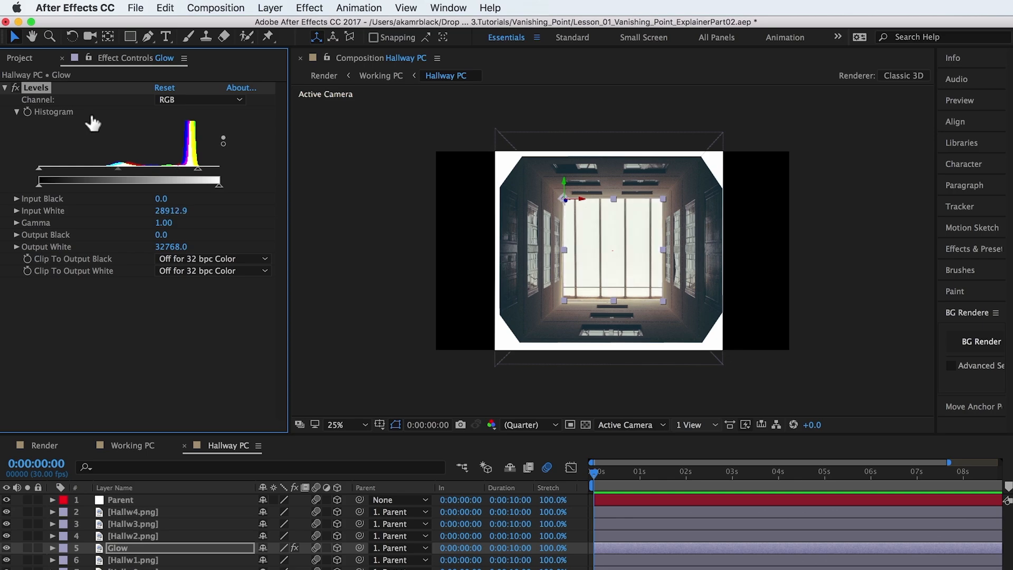
left_click(15, 88)
left_click(15, 88)
left_click(16, 88)
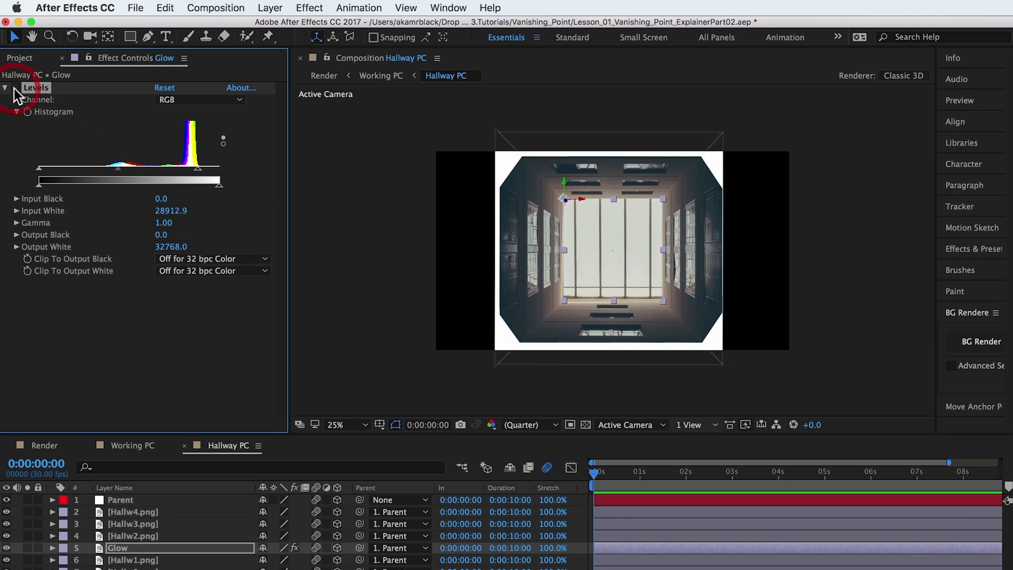
left_click(15, 88)
Apply Gaussian Blur to the Glow layer with a Blurriness of 356.
left_click(310, 7)
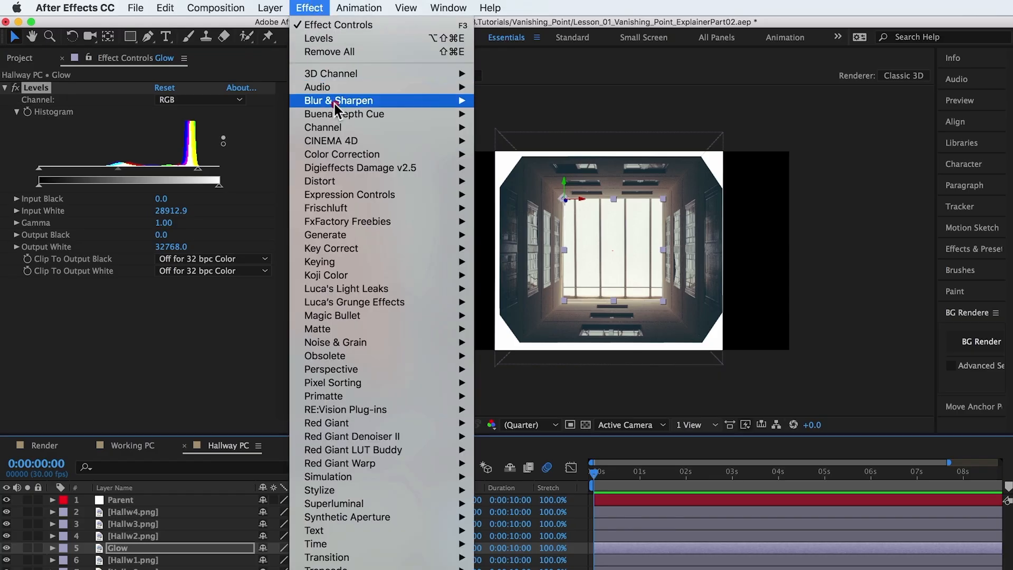
mouse_move(339, 101)
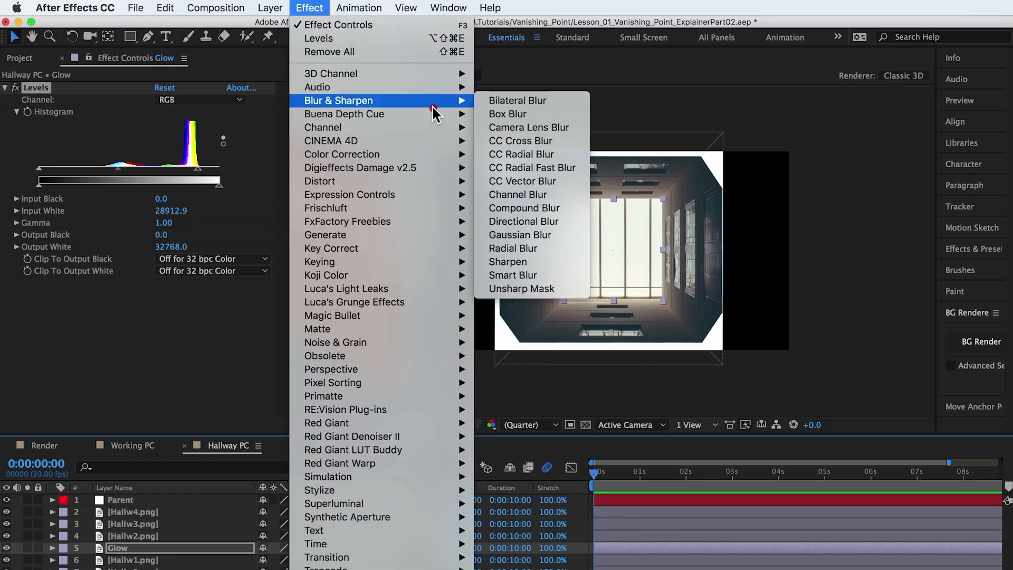
left_click(522, 235)
left_click(163, 294)
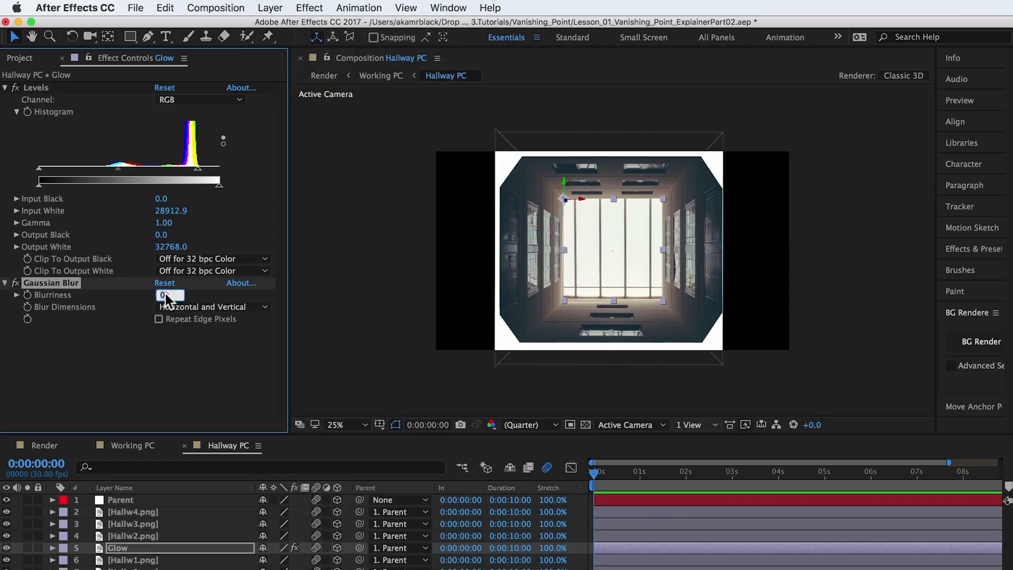
type("356")
key("Return")
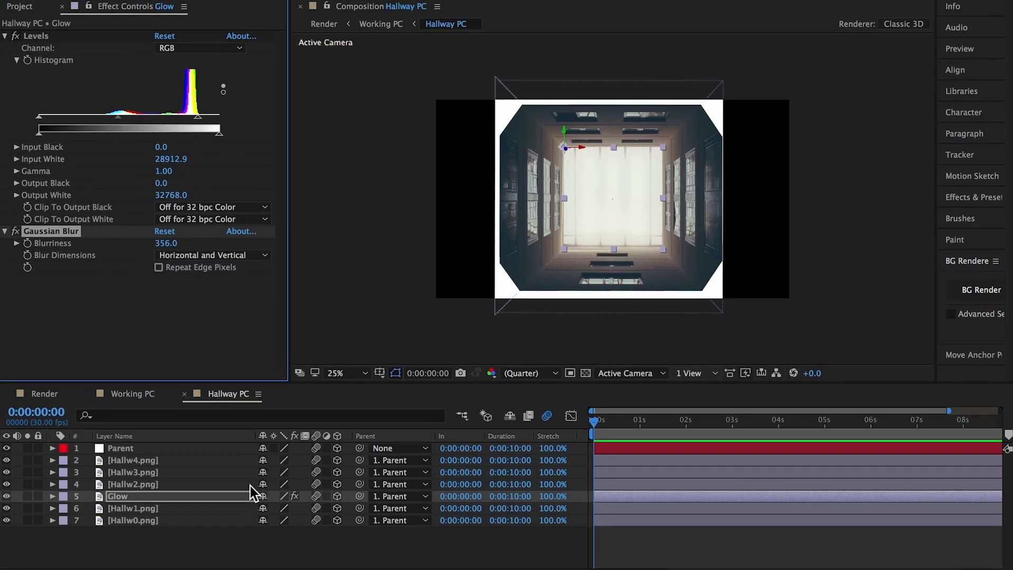
Set the Glow layer's blending mode to Screen and compare the scene with the layer hidden and shown.
left_click(290, 563)
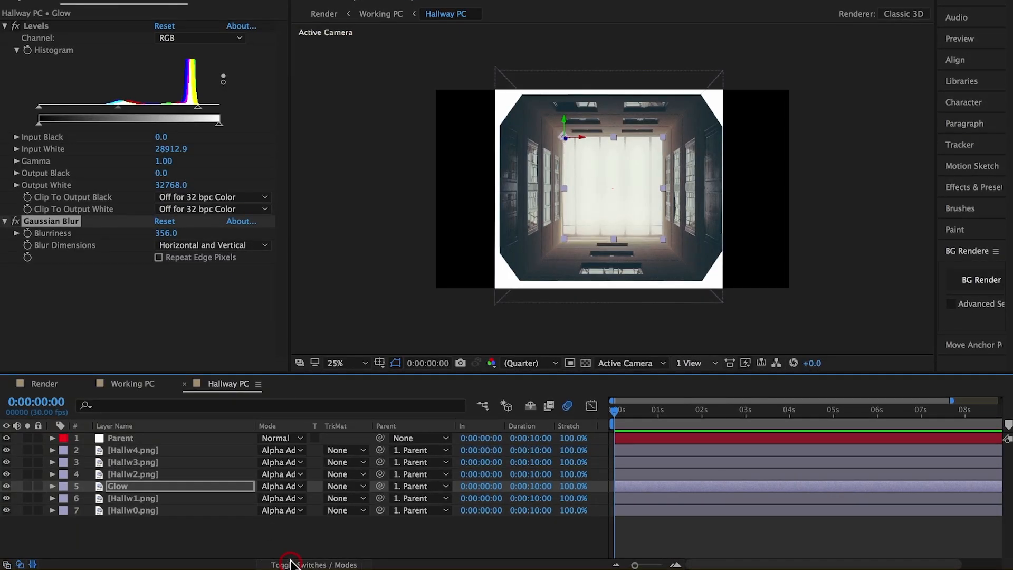
left_click(291, 486)
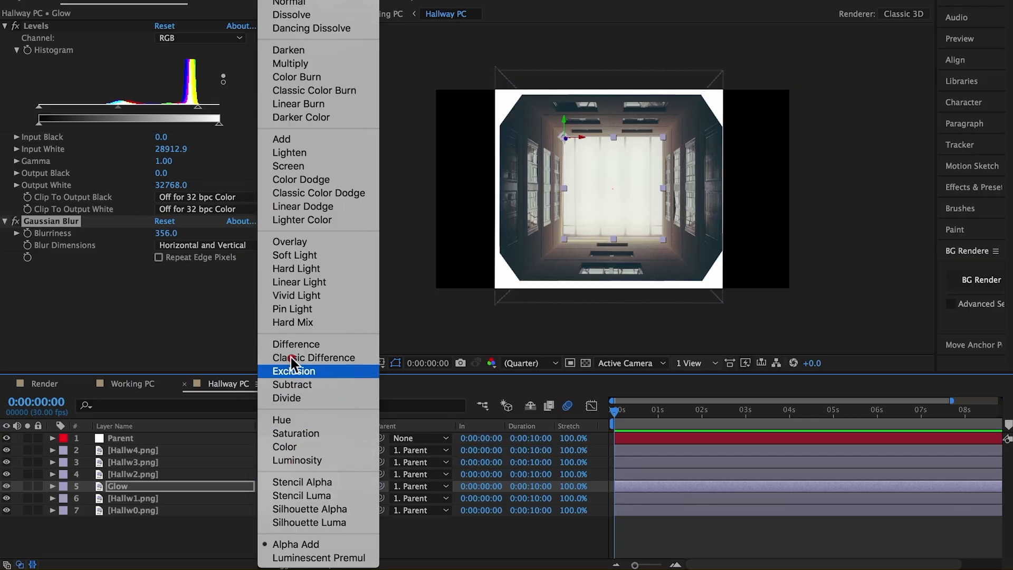
left_click(287, 166)
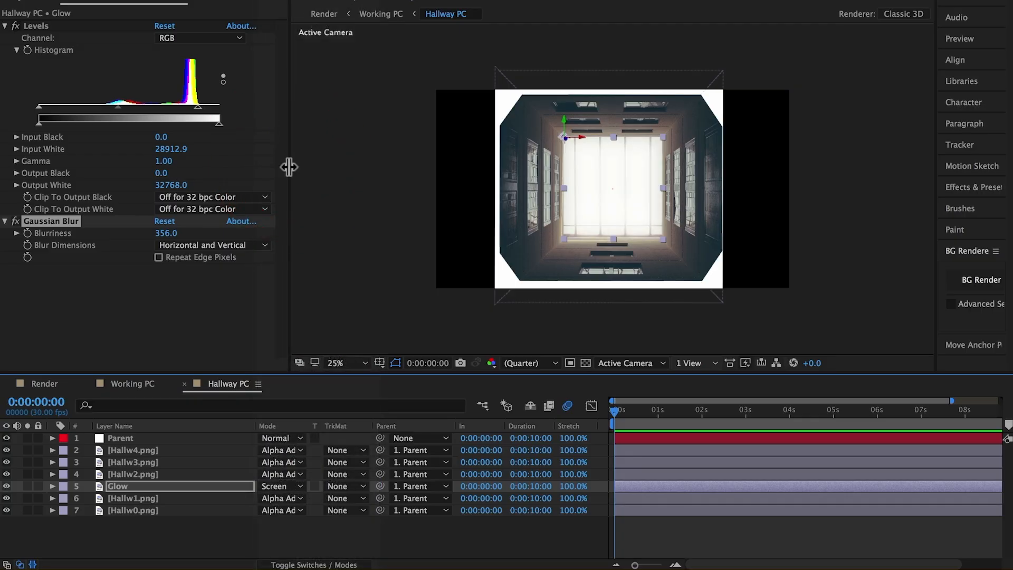
left_click(6, 486)
left_click(6, 486)
left_click(7, 486)
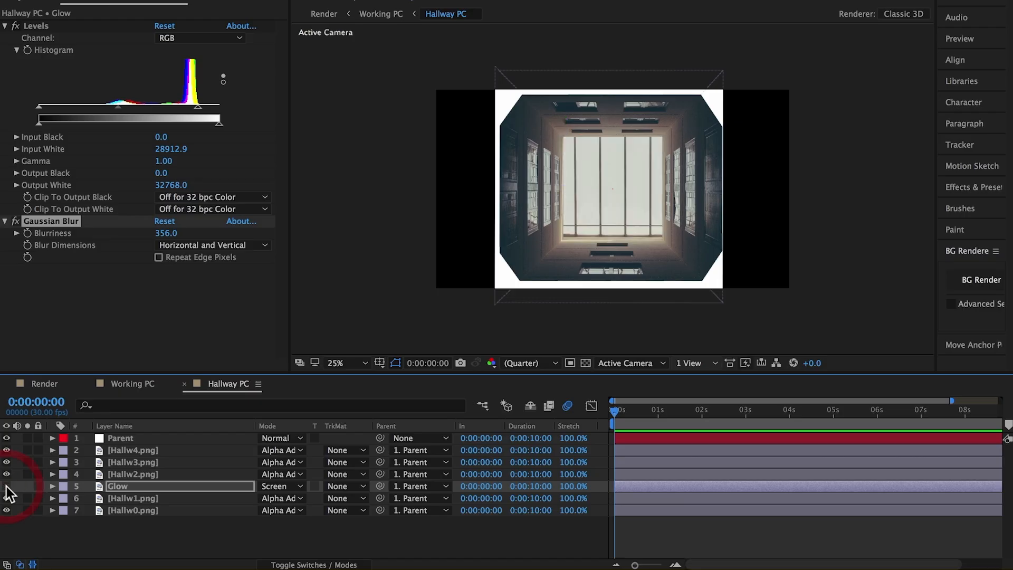
left_click(6, 486)
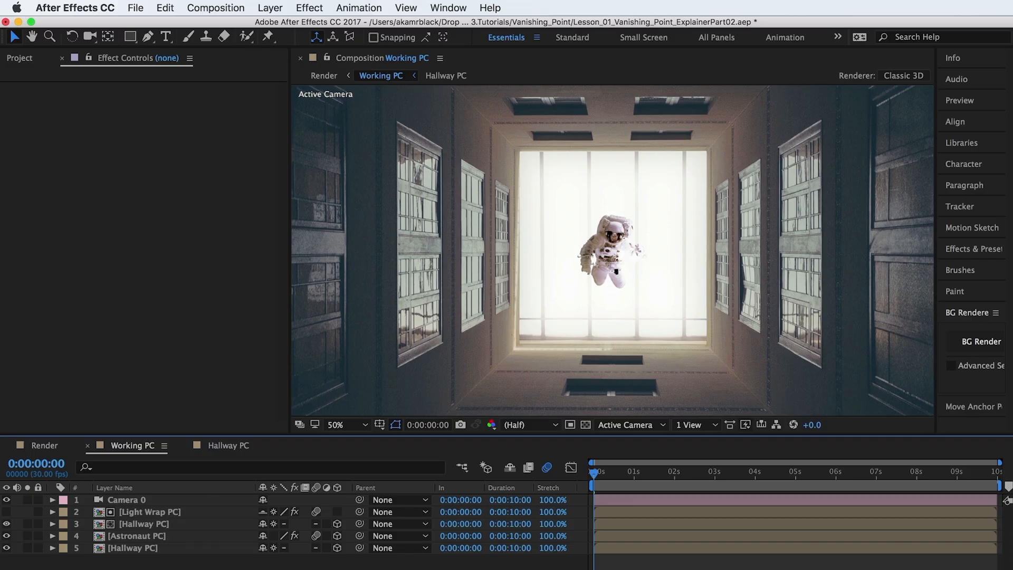
Create a new comp-size solid in the Working PC composition with the colour C4F5E6.
left_click(270, 8)
mouse_move(276, 25)
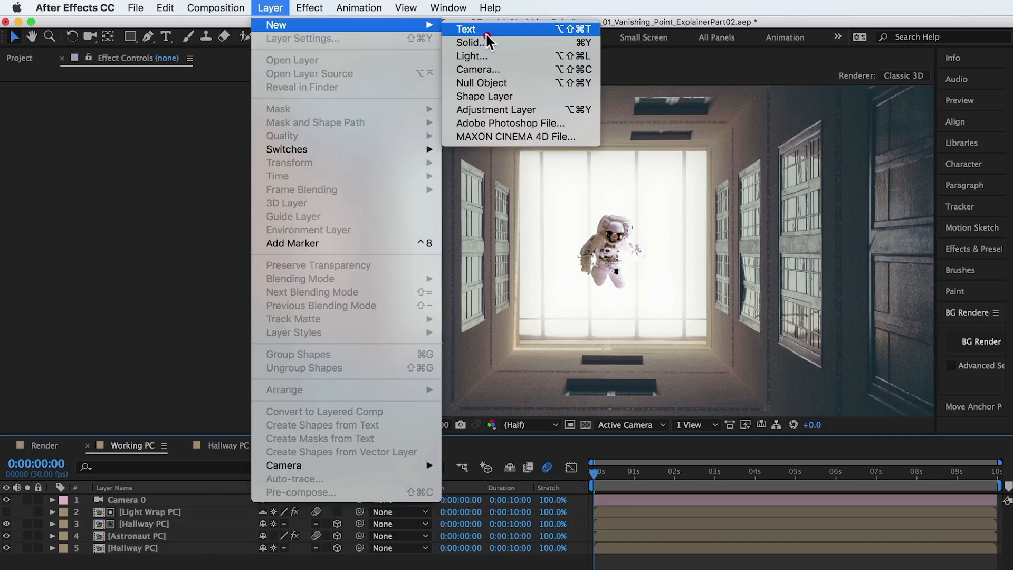
left_click(498, 42)
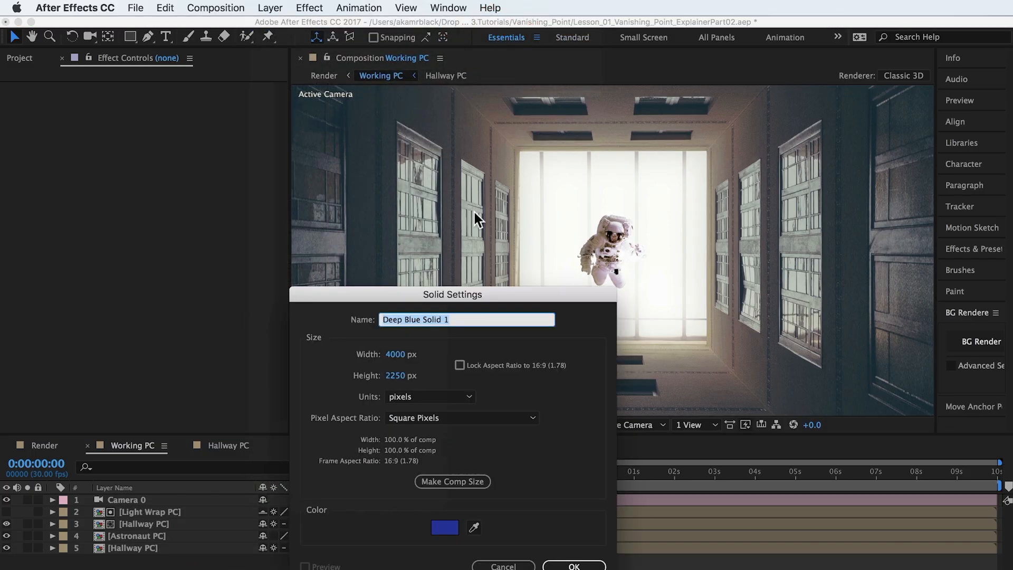
left_click(455, 519)
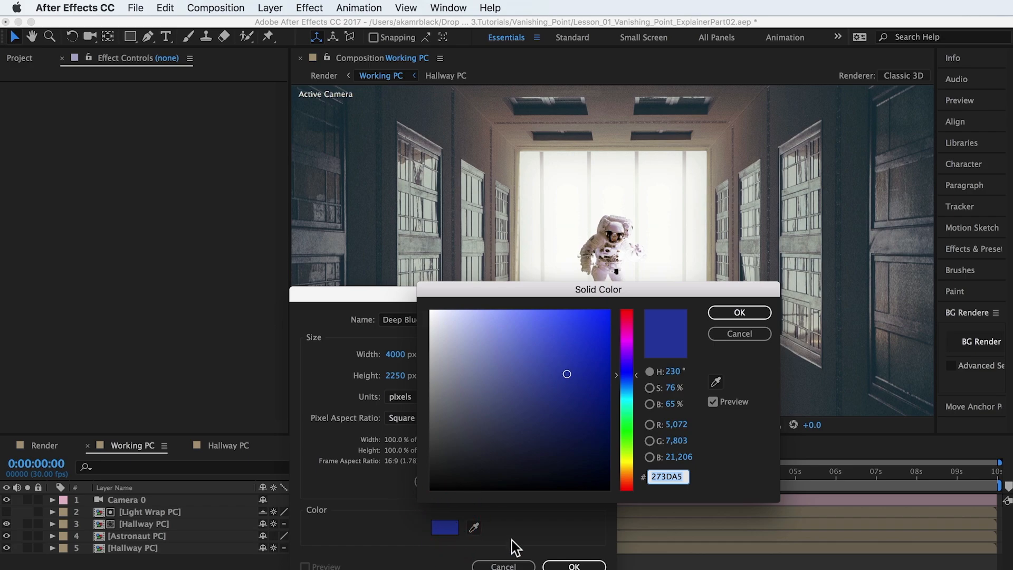
type("C4F5E6")
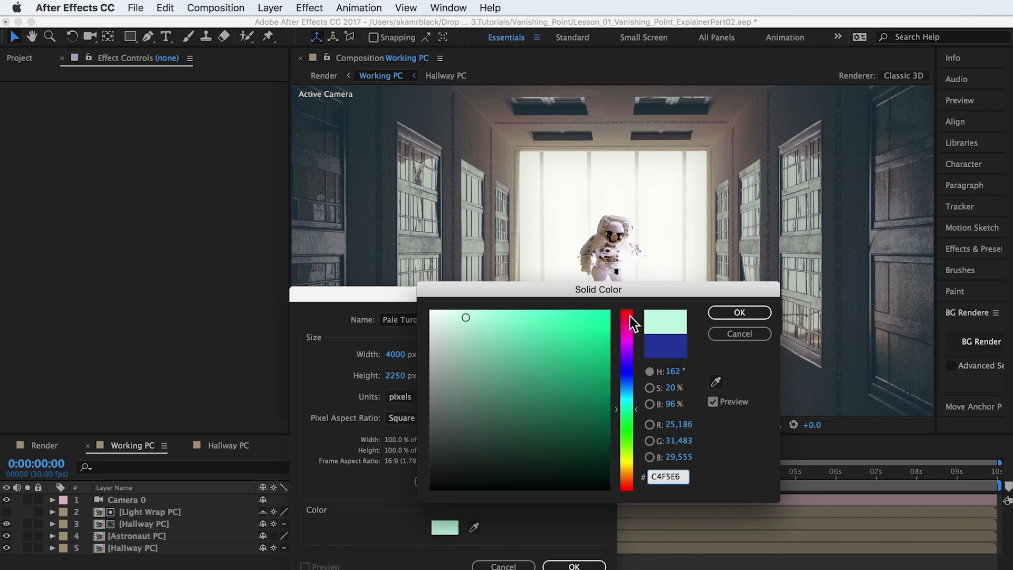
left_click(727, 312)
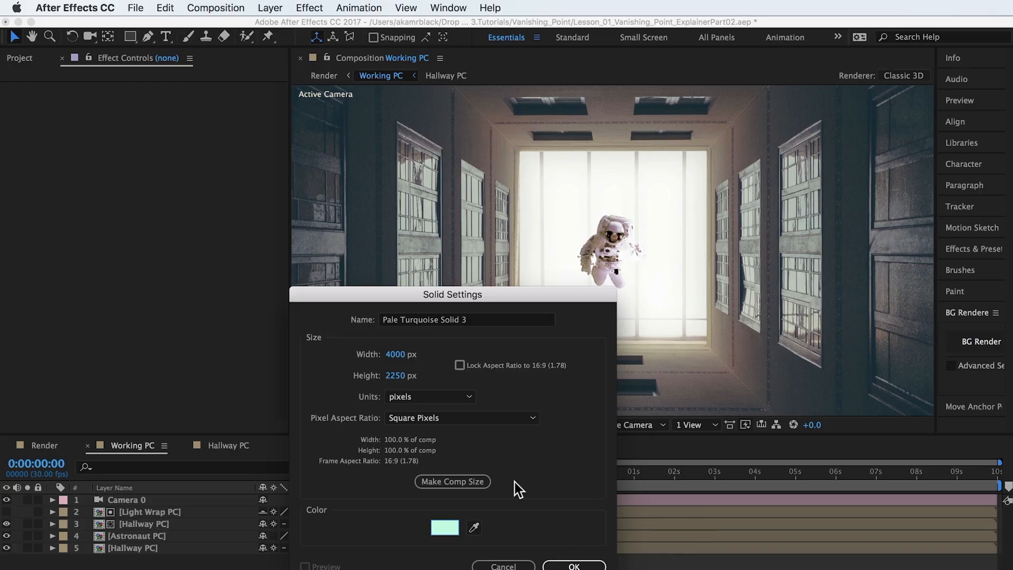
left_click(459, 483)
left_click(575, 565)
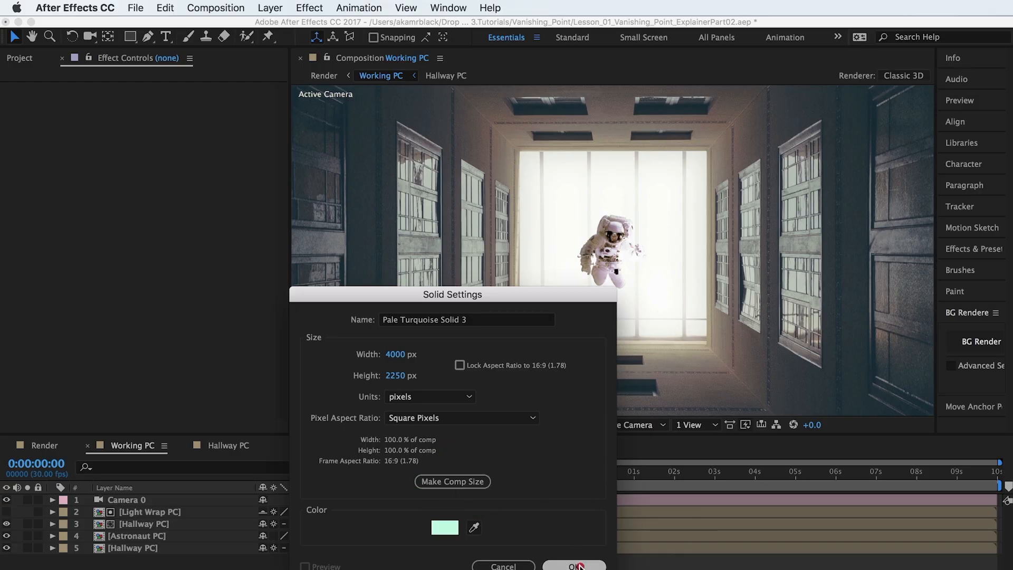
Draw a large elliptical mask on the Pale Turquoise solid, extending past the right side of the composition frame.
left_click_drag(188, 500, 187, 510)
left_click(648, 271)
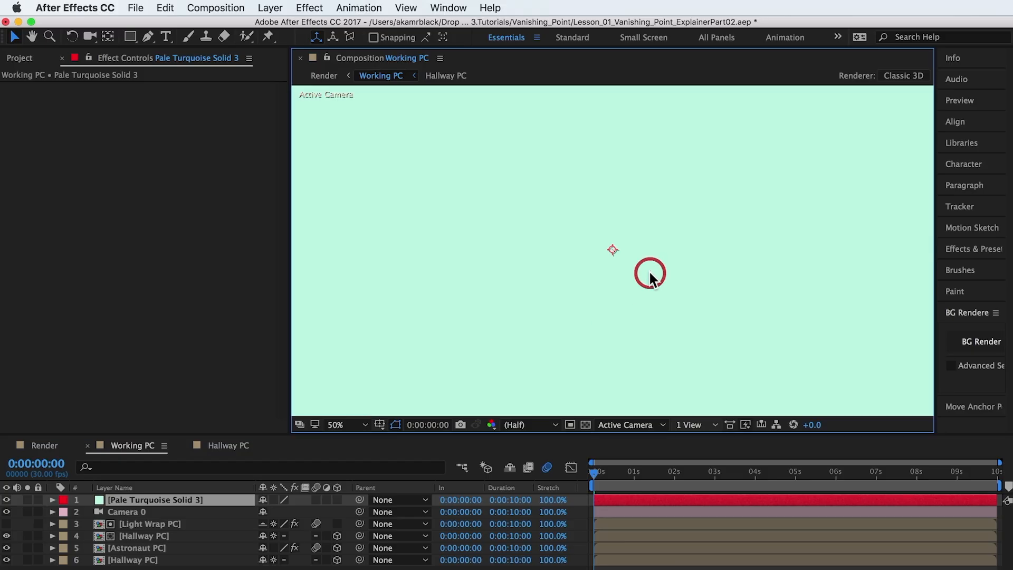
key("comma")
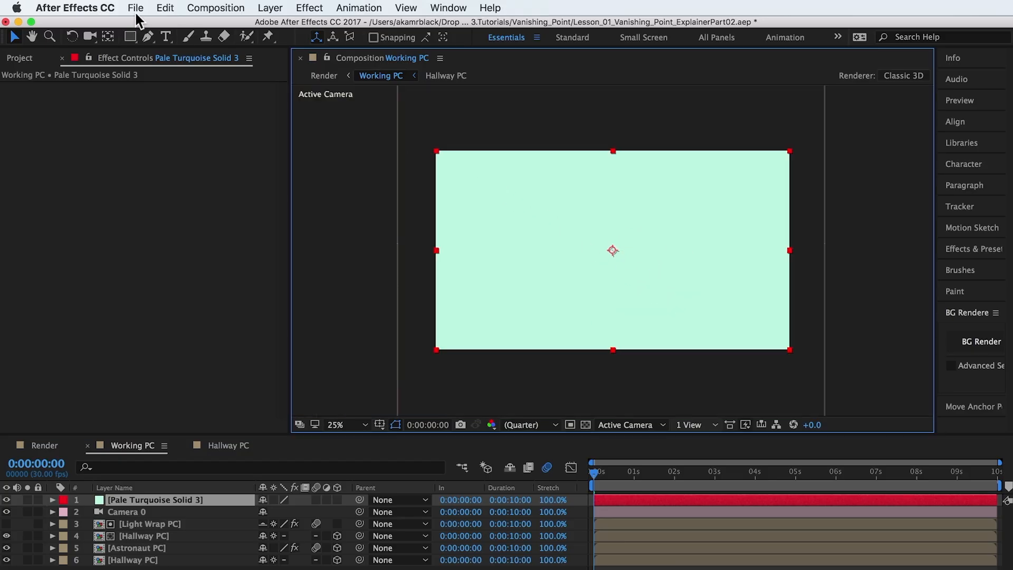
left_click_drag(127, 37, 172, 67)
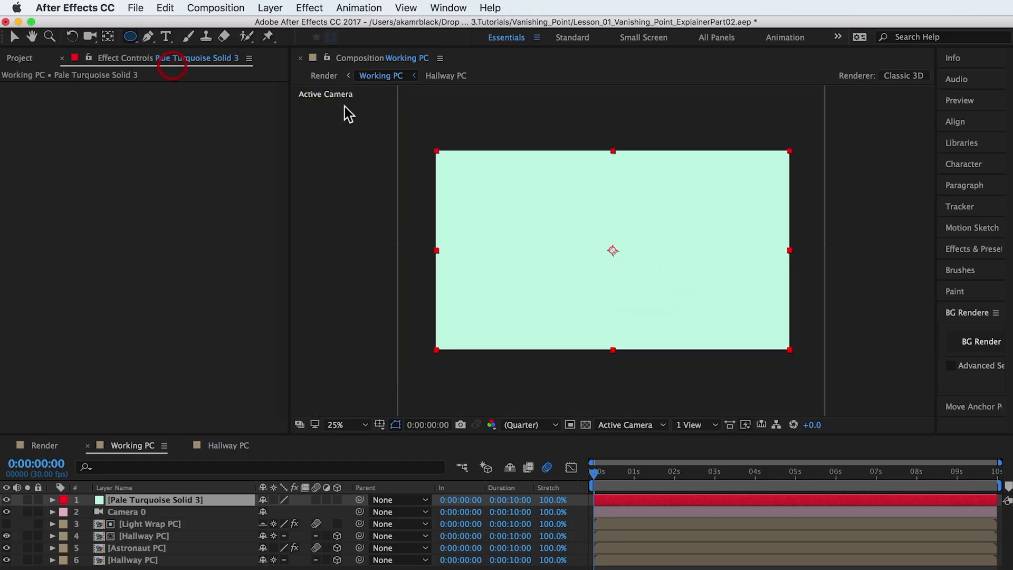
left_click_drag(644, 104, 896, 327)
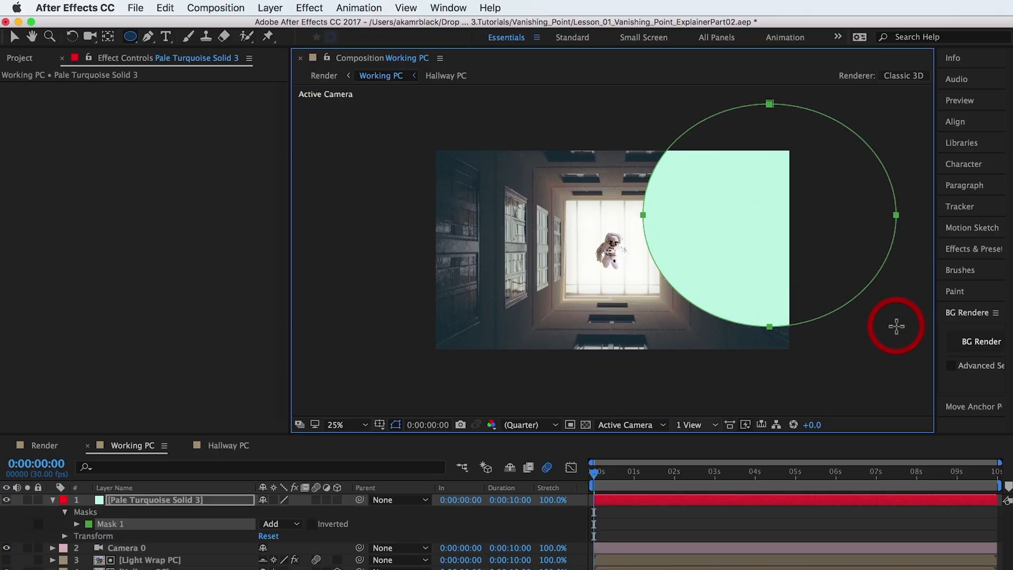
Move the elliptical mask up over the upper-right corner of the frame and reveal its Mask Feather property.
key("v")
left_click_drag(774, 327, 758, 268)
key("f")
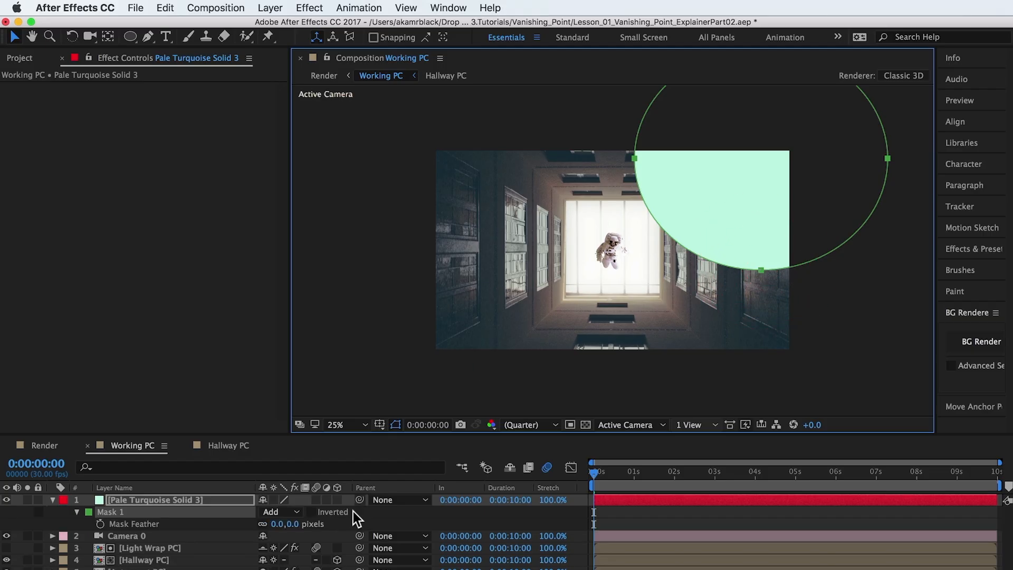
Set the turquoise solid's Mask Feather to 800 pixels and its opacity to 20%.
left_click(294, 525)
type("800")
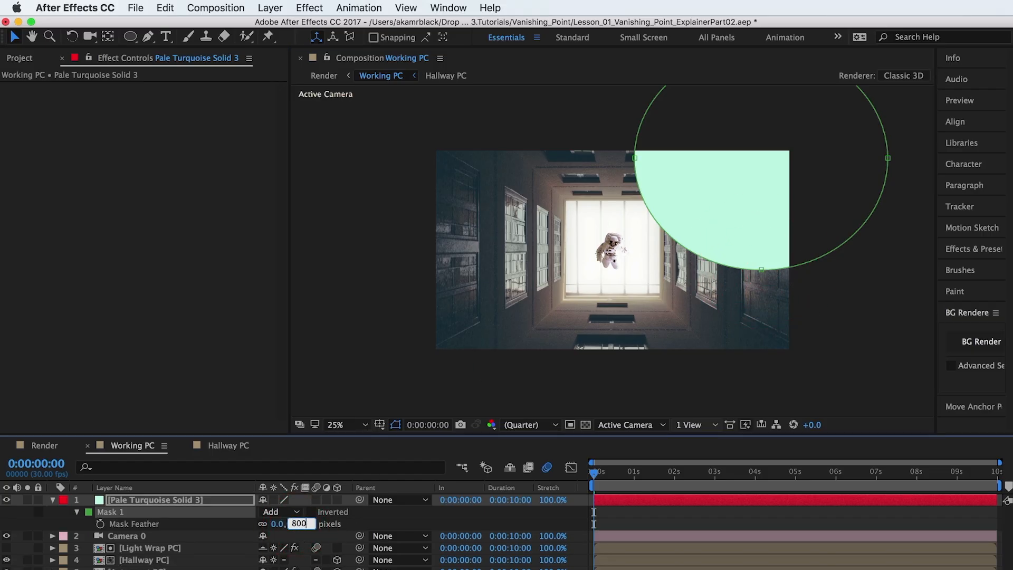
key("Return")
key("t")
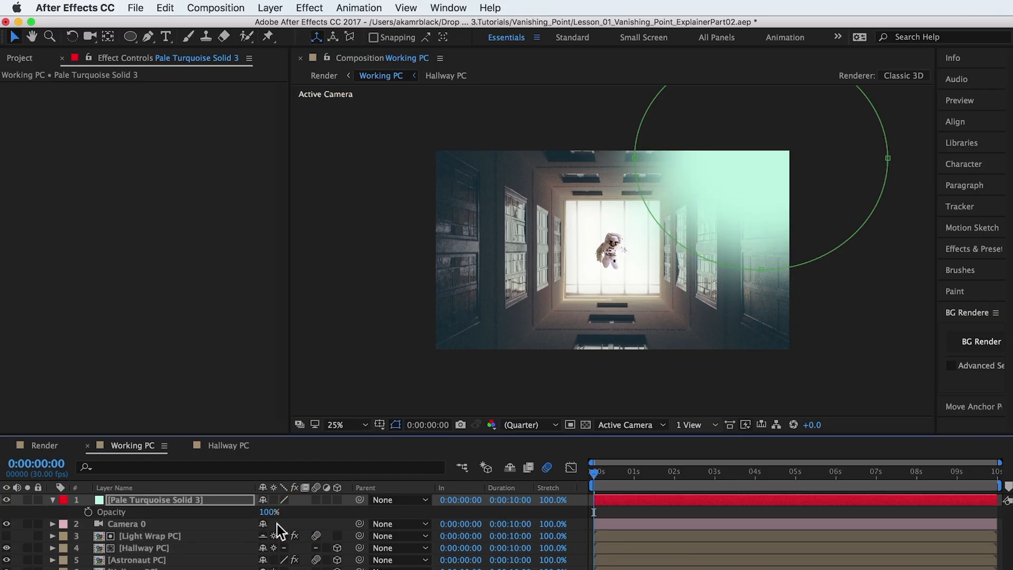
left_click(269, 512)
type("20")
key("Return")
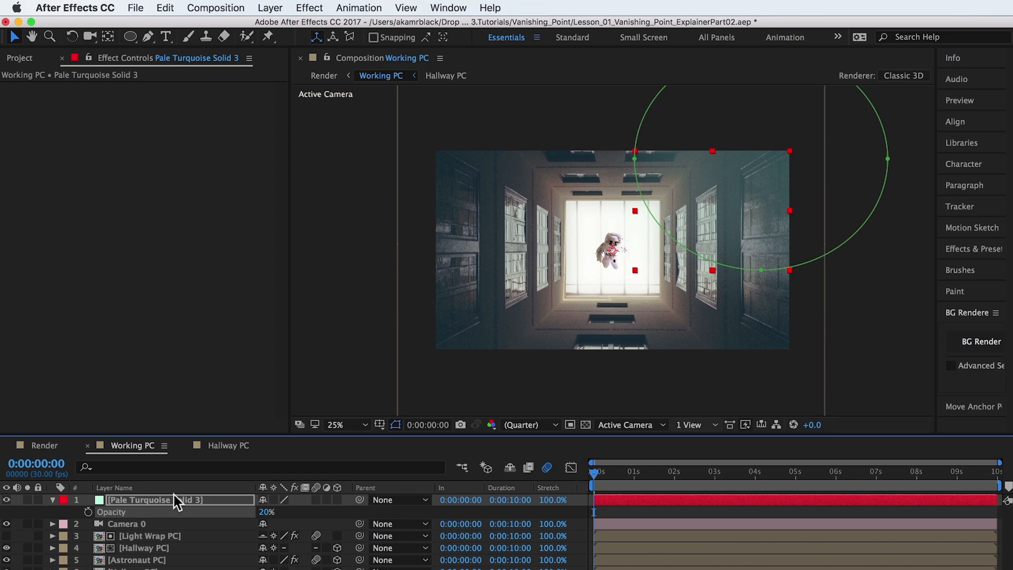
Move the solid's elliptical mask slightly down and left, and compare the scene with the solid hidden and shown.
left_click(22, 512)
left_click(7, 500)
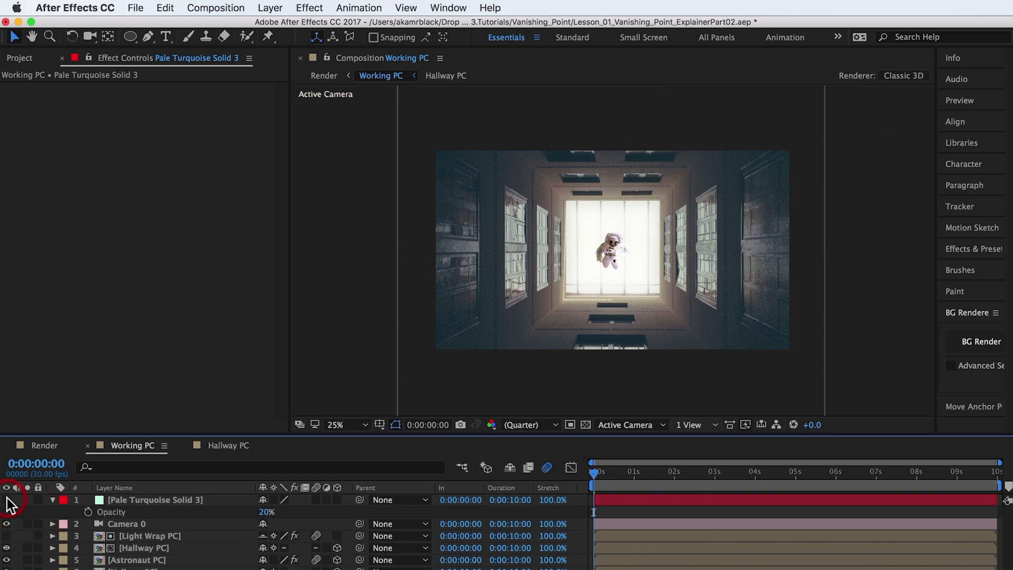
left_click(6, 499)
left_click(115, 499)
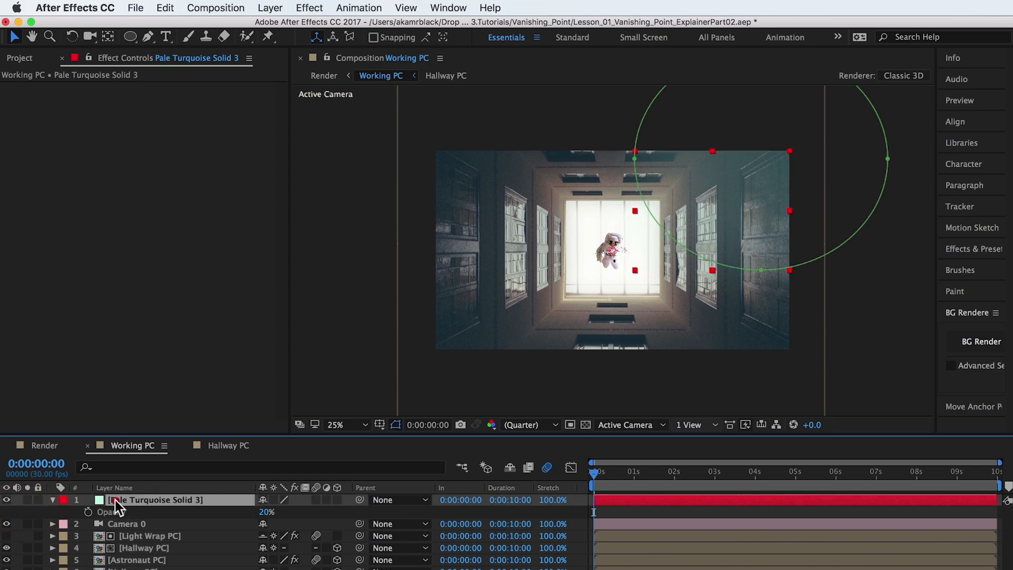
left_click_drag(756, 267, 738, 290)
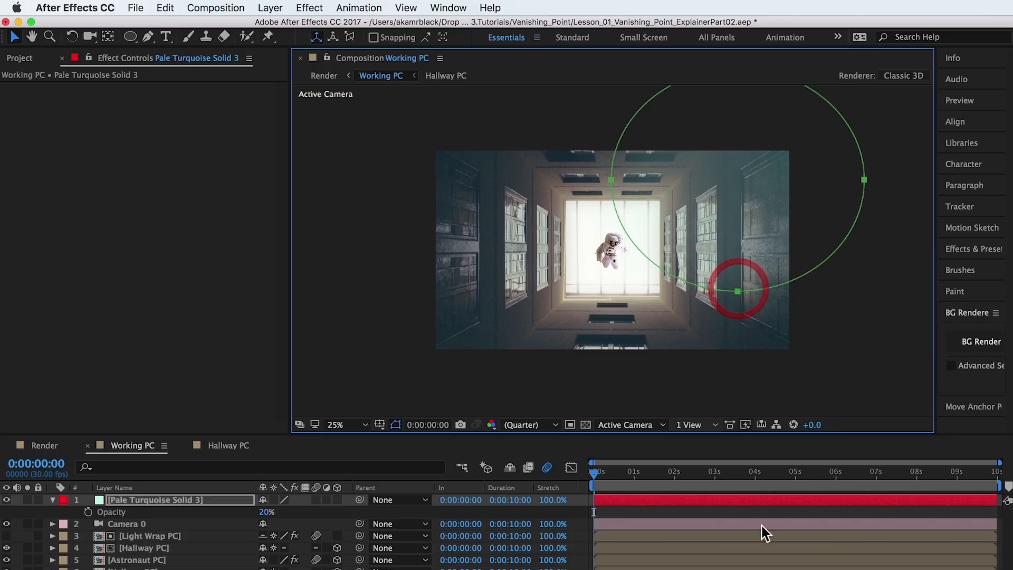
left_click(763, 569)
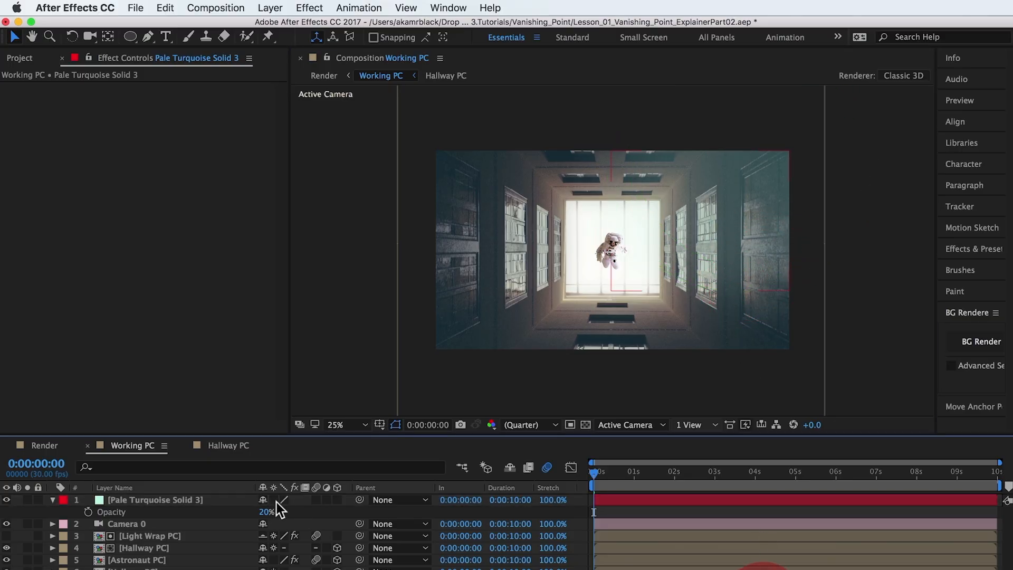
left_click(5, 501)
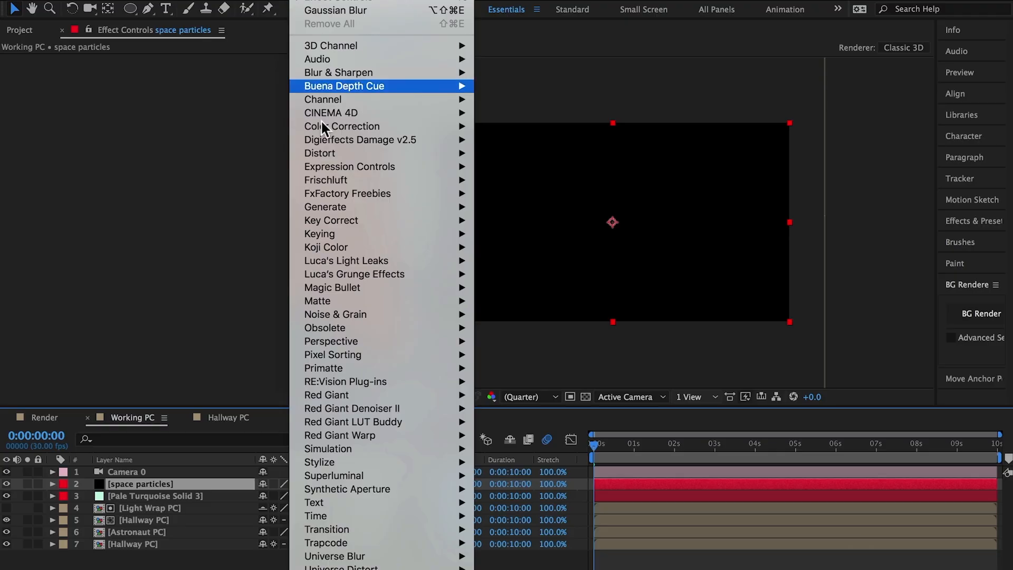
Apply Trapcode Particular to the space particles layer and load the Snowy Night 1 preset from Water and Snow.
mouse_move(364, 542)
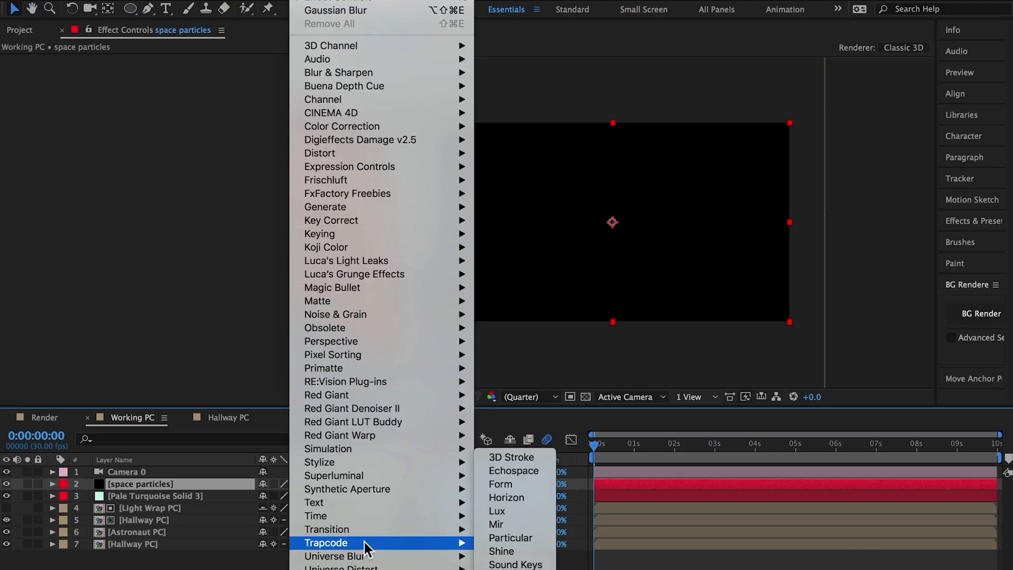
left_click(498, 540)
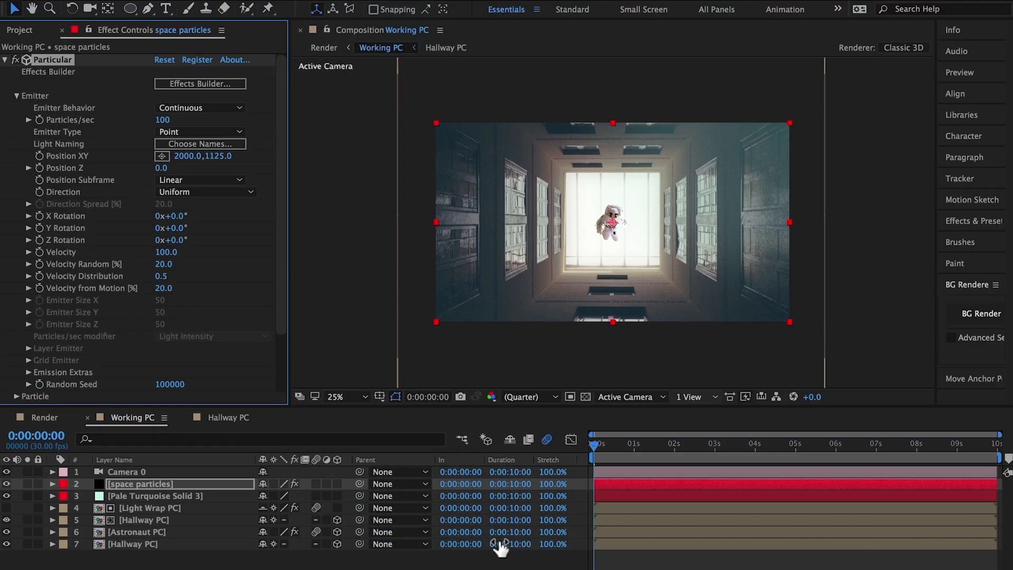
left_click(169, 83)
scroll(172, 240, "down", 2)
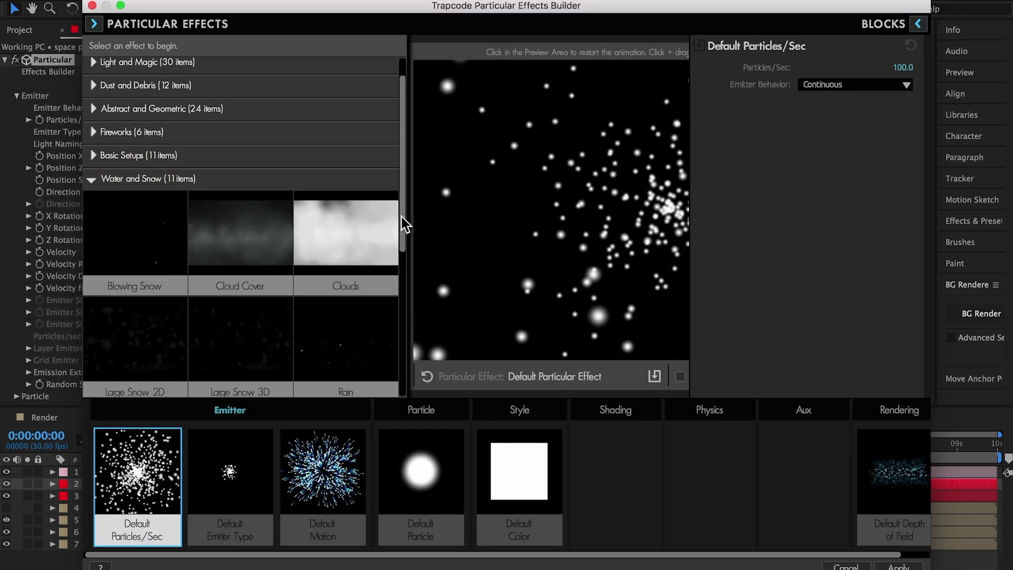
left_click_drag(401, 217, 408, 359)
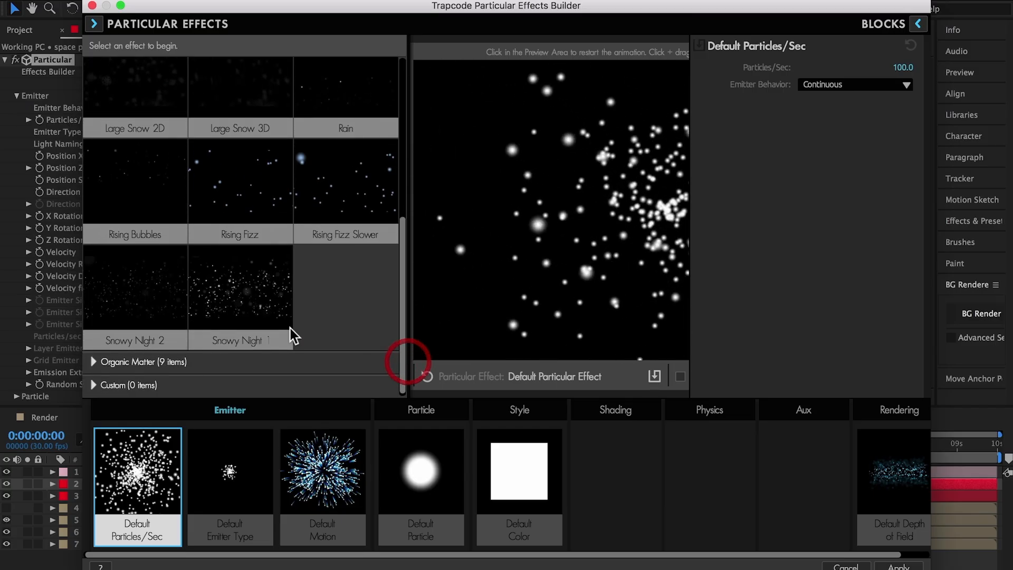
left_click(245, 297)
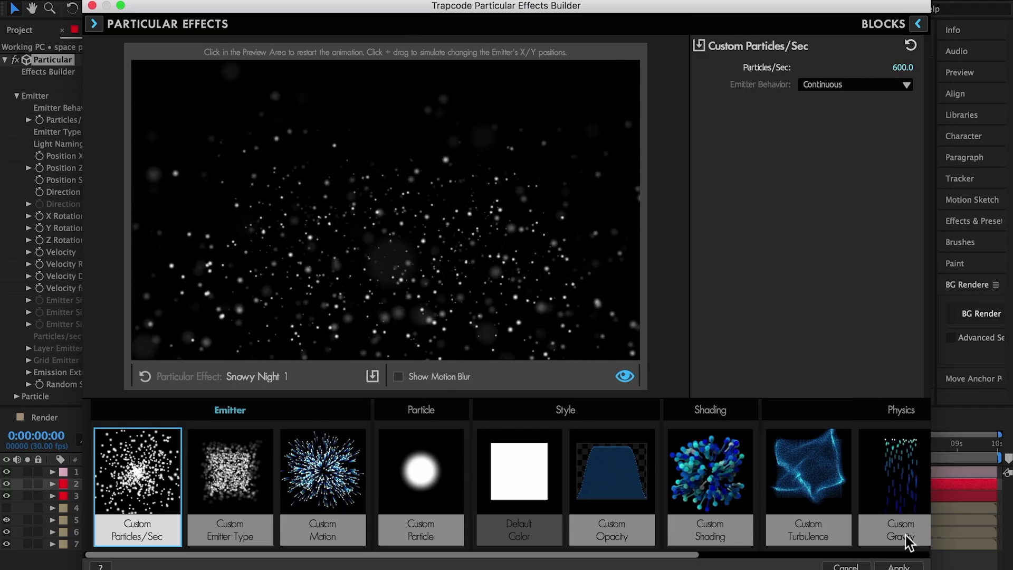
left_click(899, 566)
Set Particular's emitter to 750 particles per second, Box type and Position Z 2240.
type("750")
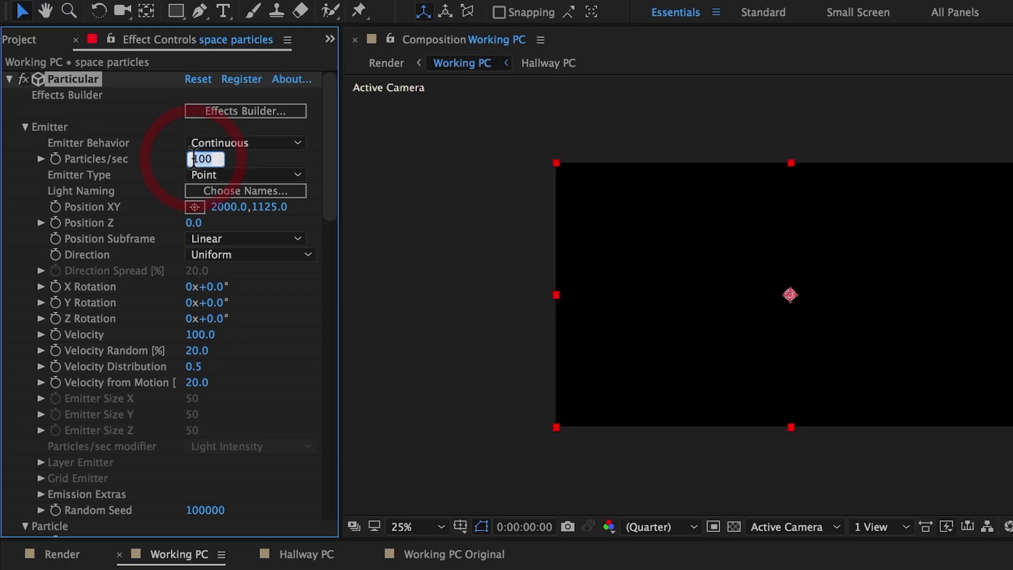
left_click(246, 175)
left_click(216, 211)
left_click(206, 223)
type("2240")
key("Return")
Set the emitter's velocity to 20, its X, Y and Z sizes to 2000, and Pre Run to 100.
left_click(197, 336)
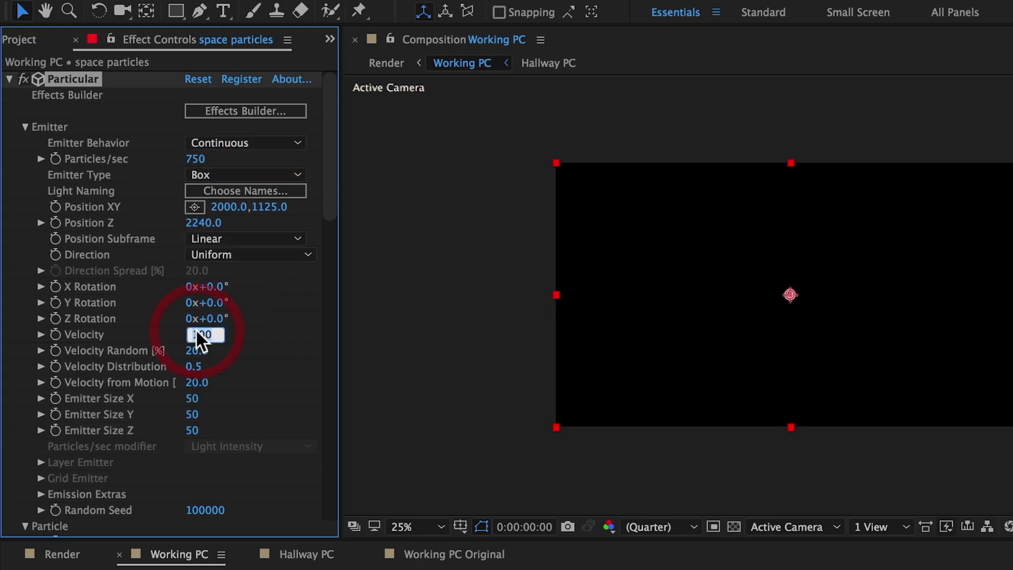
type("20")
key("Return")
left_click(193, 398)
type("2000")
key("Tab")
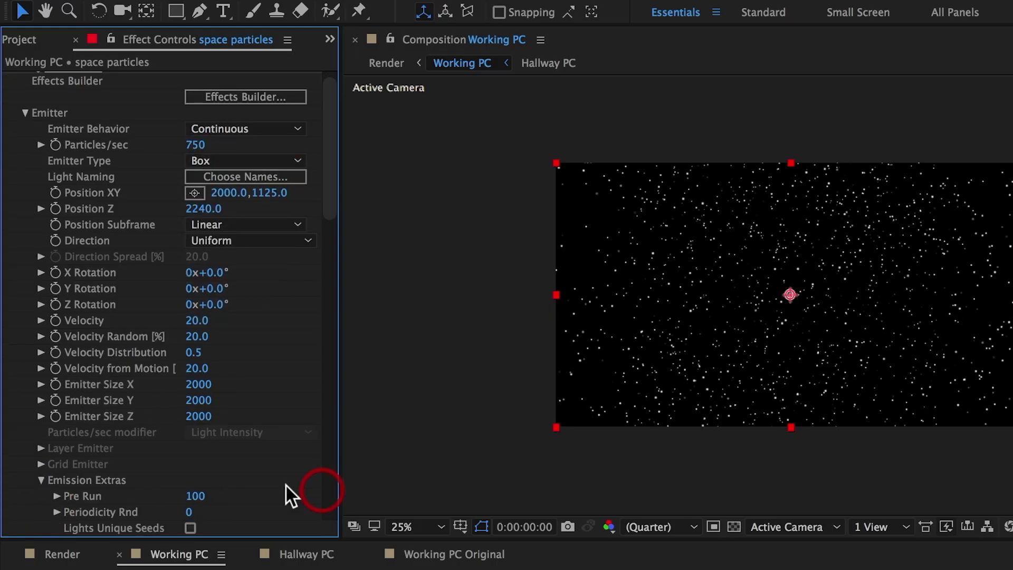
Set the particle size to 3 and Size Random to 50%.
scroll(287, 485, "down", 10)
left_click(193, 336)
type("3")
key("Tab")
type("50")
key("Return")
Set the particle opacity to 18 with Opacity Random 16%, and change the particle blend mode to Screen.
scroll(251, 339, "down", 2)
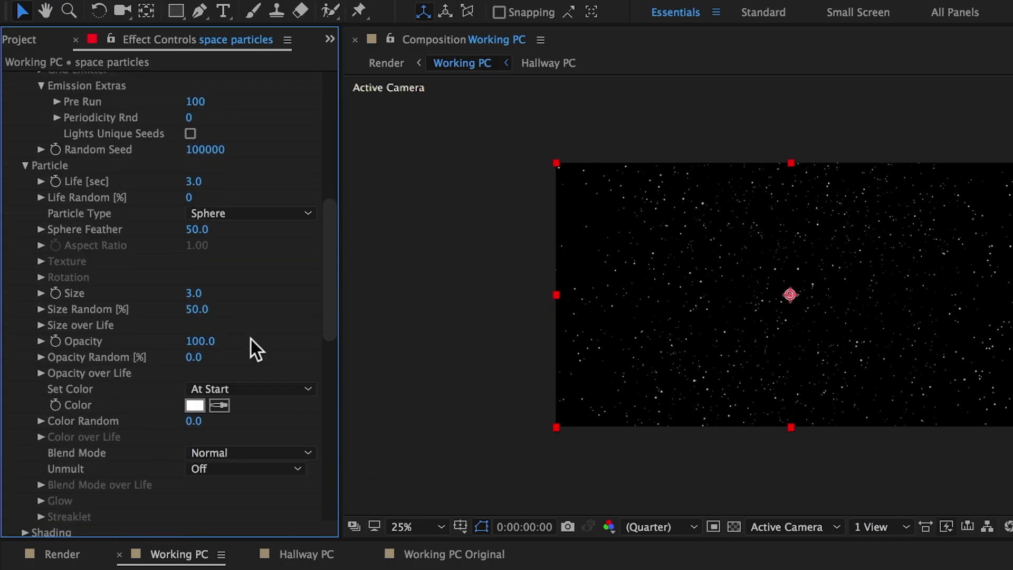
left_click(201, 342)
type("18")
key("Tab")
type("16")
left_click(227, 454)
left_click(226, 507)
Set Wind X to 25 and Wind Z to -100 in Particular's Air physics.
scroll(94, 394, "down", 8)
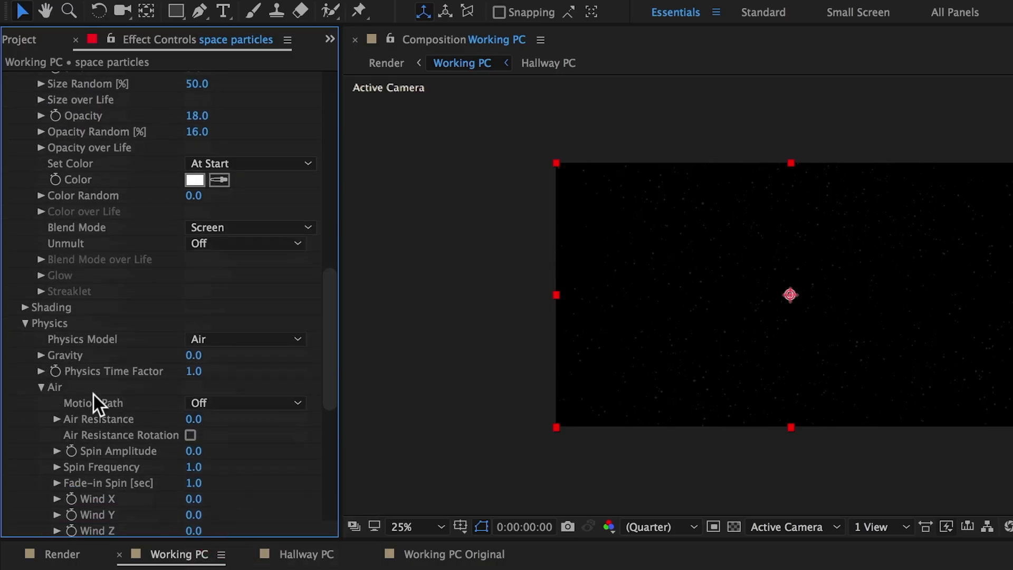
left_click(194, 401)
type("25")
key("Return")
left_click(193, 432)
type("-100")
key("Return")
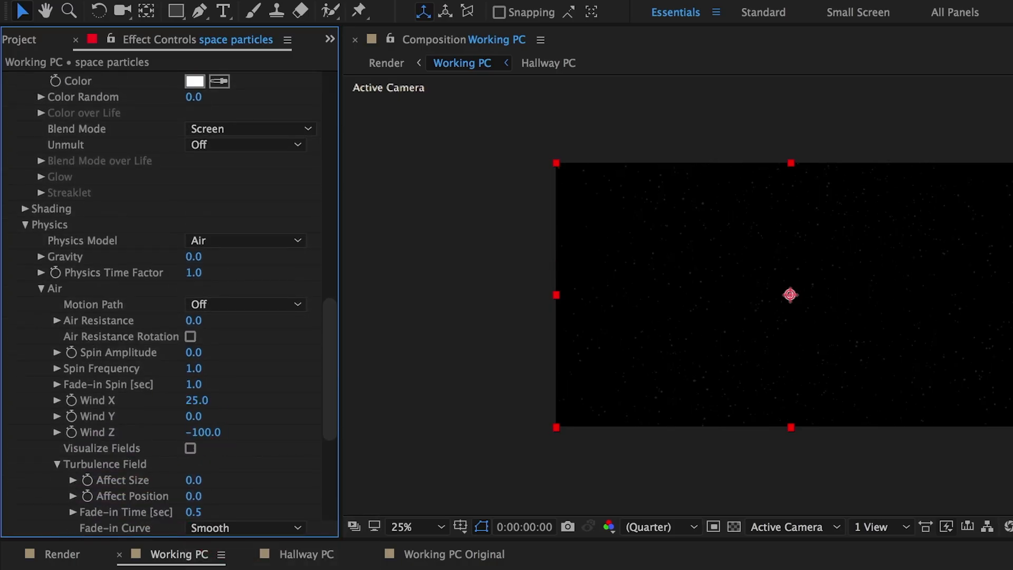
Enter 10 for the affect value of the Turbulence Field in Particular's Air physics.
scroll(200, 341, "down", 5)
left_click(194, 308)
type("10")
key("Tab")
type("10")
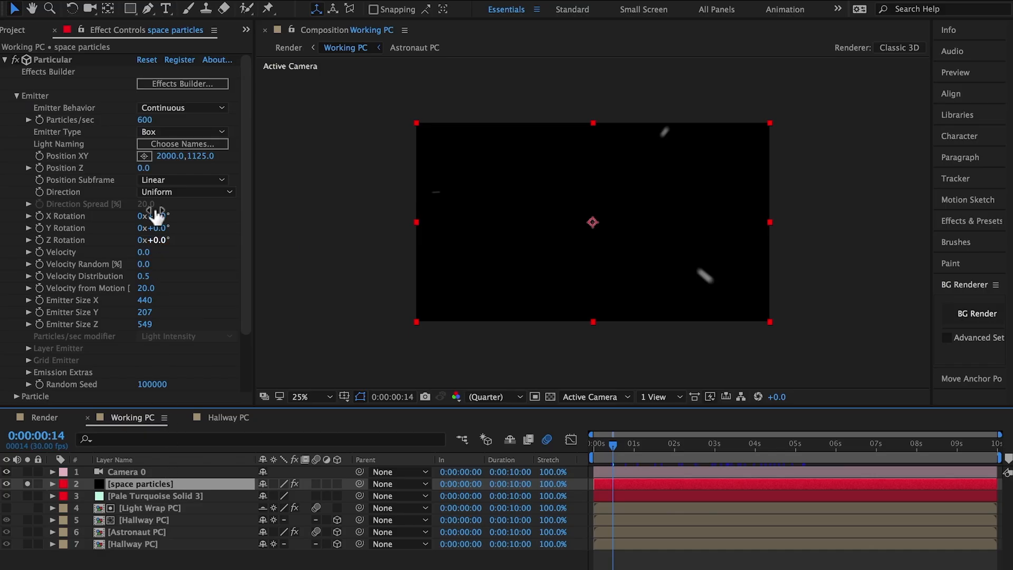
Load the custom Space Particles preset from the Effects Builder onto the space particles layer.
left_click(179, 86)
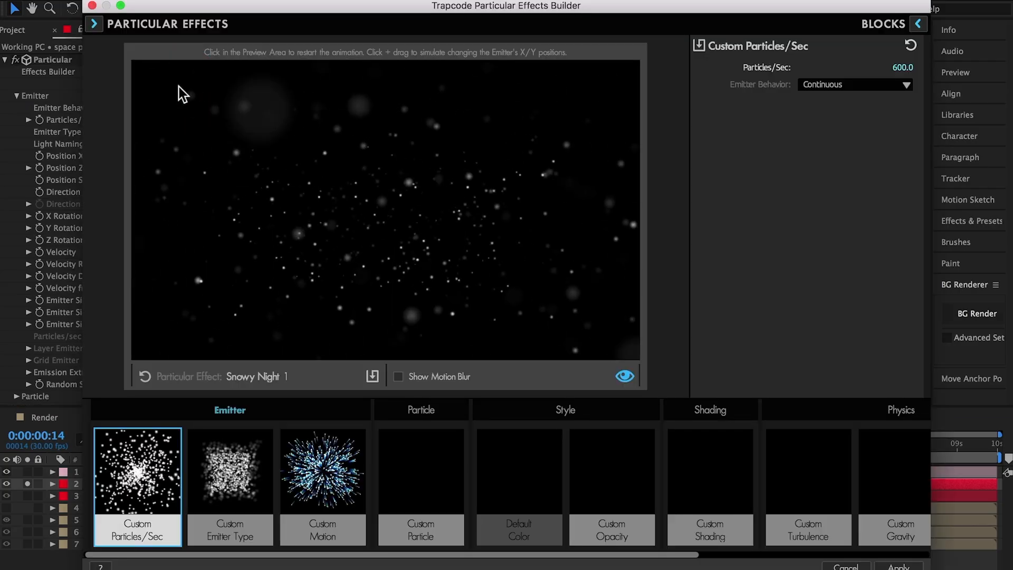
left_click(94, 24)
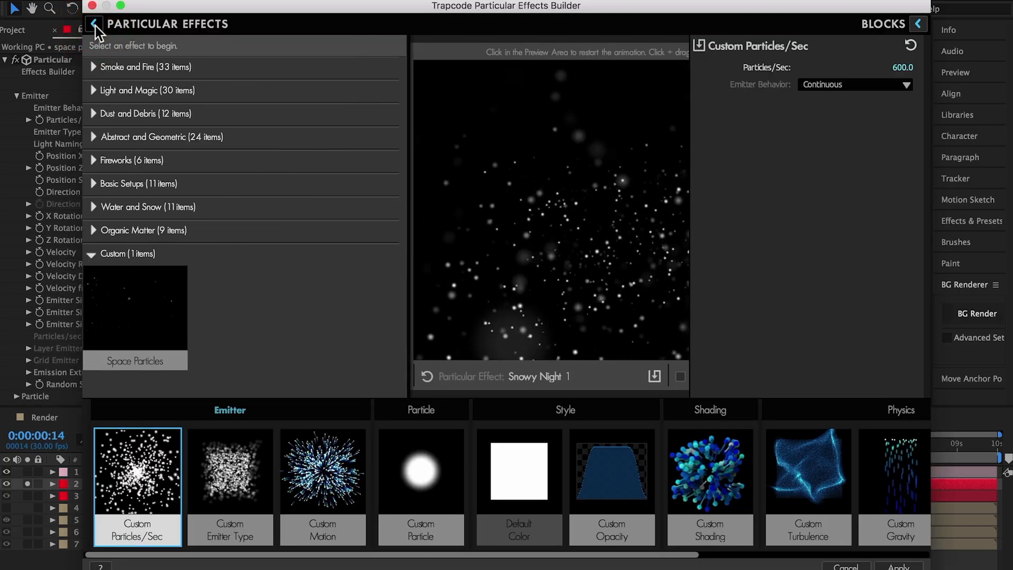
left_click(115, 312)
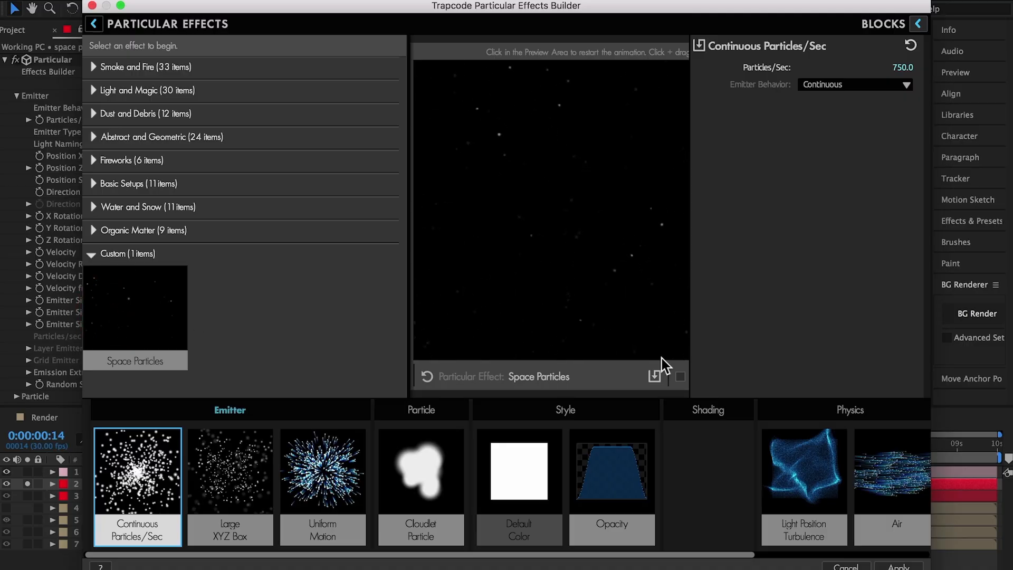
left_click(899, 566)
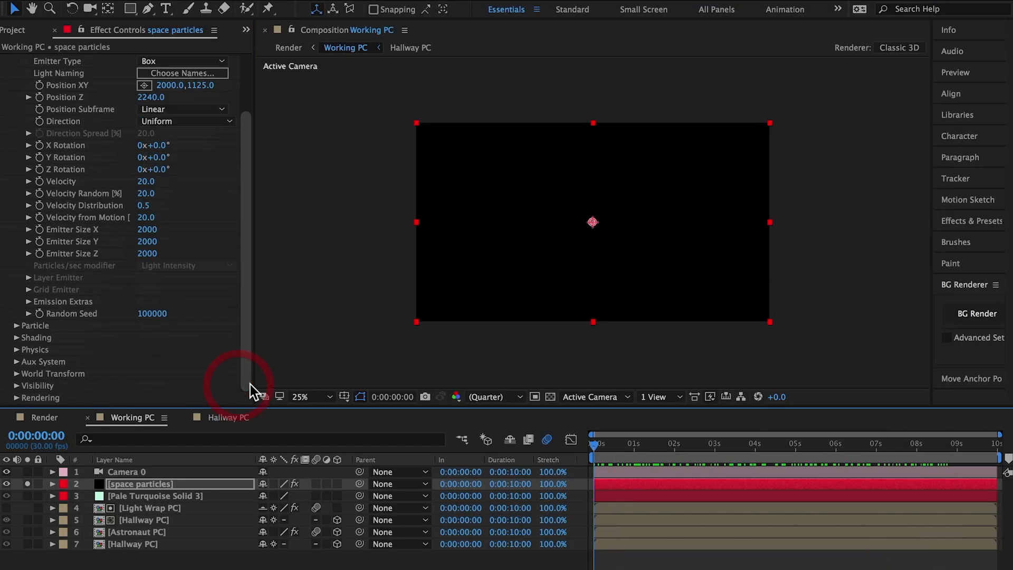
Expand Particular's Rendering and Motion Blur settings and open the Motion Blur choice.
left_click(15, 398)
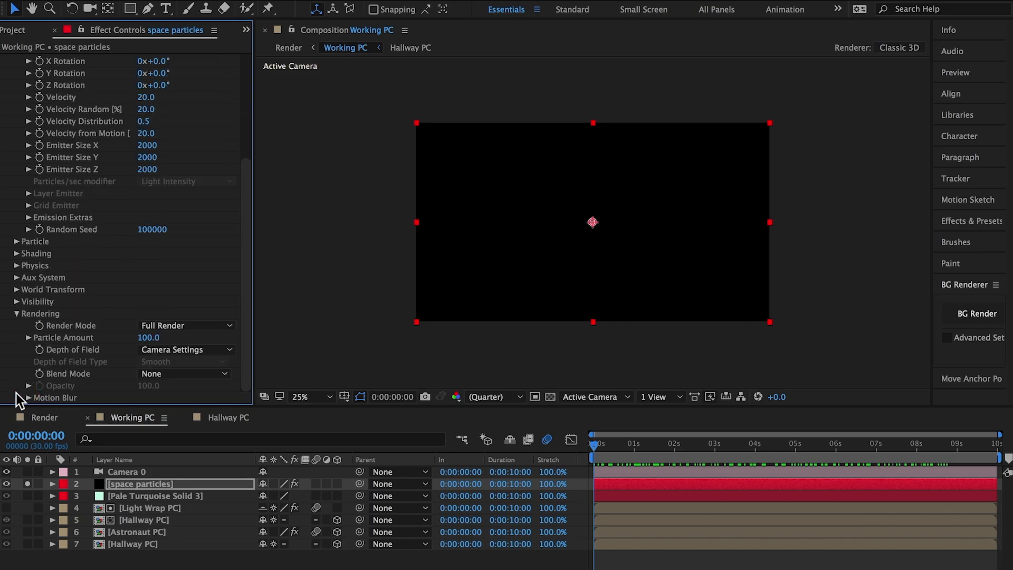
left_click(28, 397)
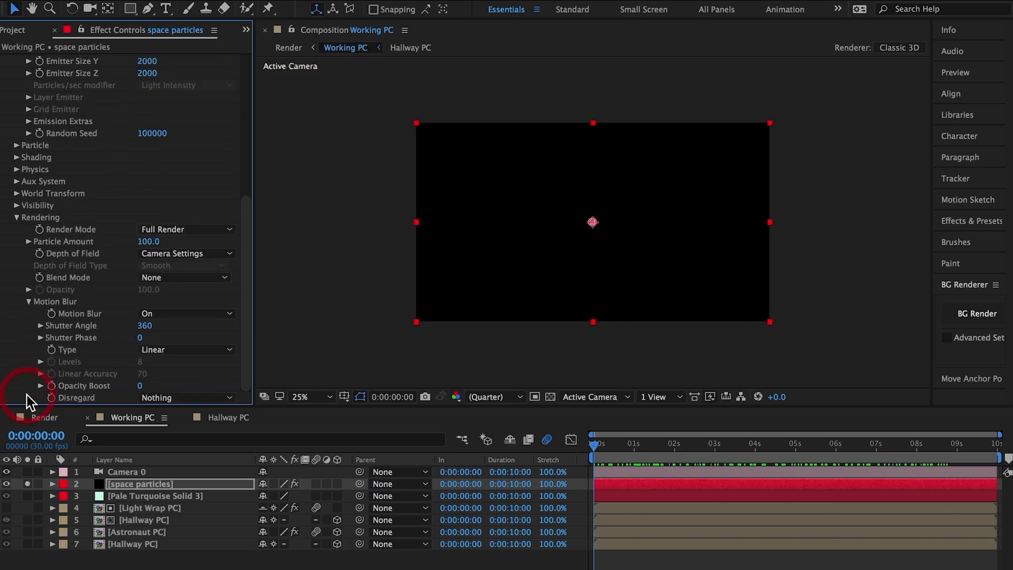
left_click(151, 314)
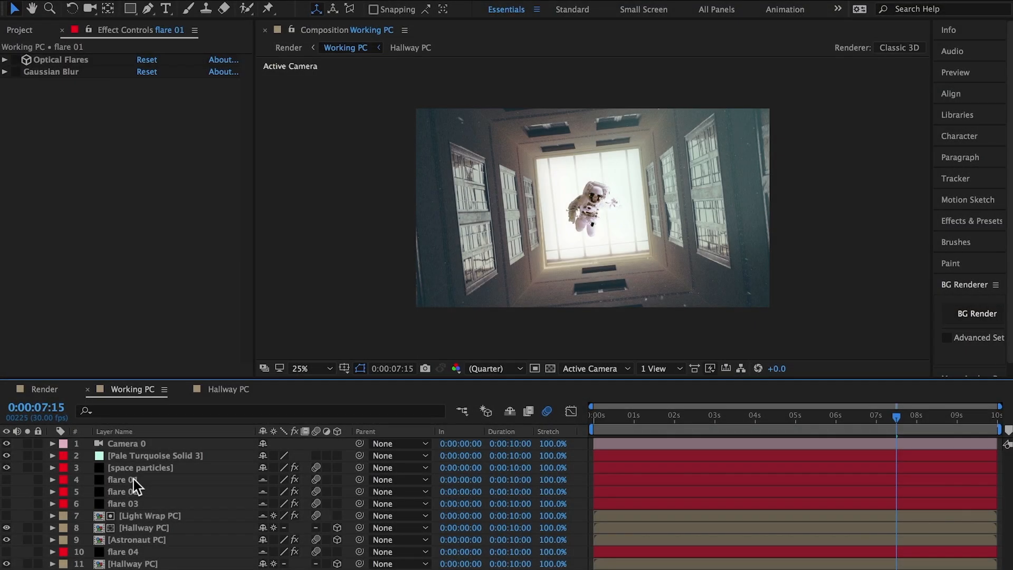
Make the flare 01, flare 02 and flare 03 layers visible in the Working PC composition.
left_click(134, 480)
left_click(6, 479)
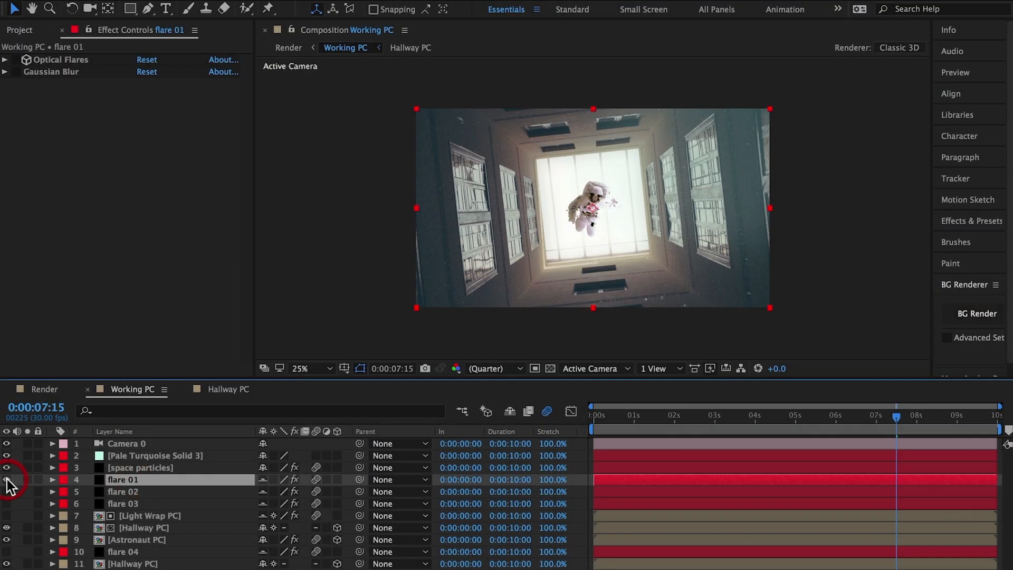
left_click(8, 491)
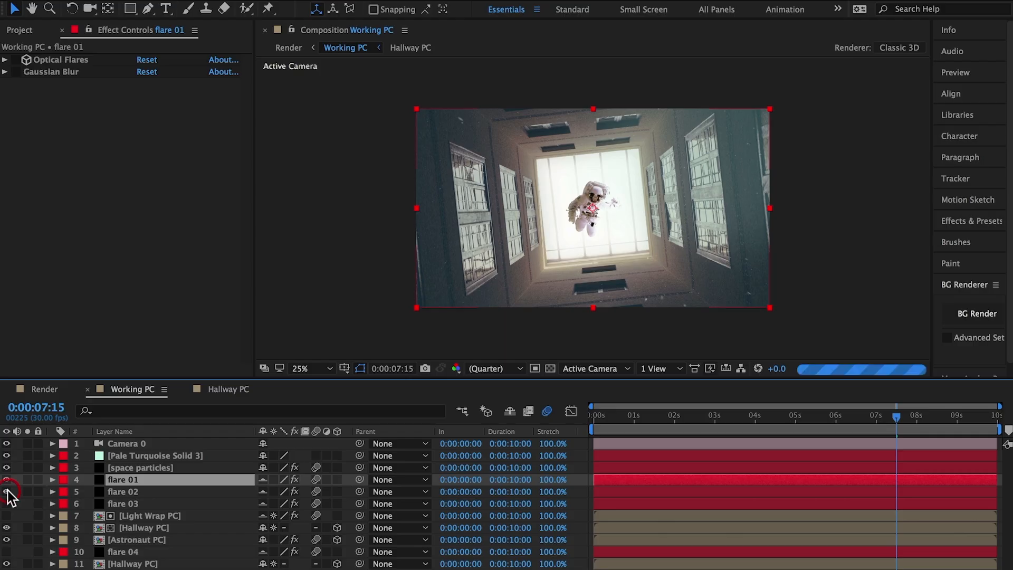
left_click(7, 503)
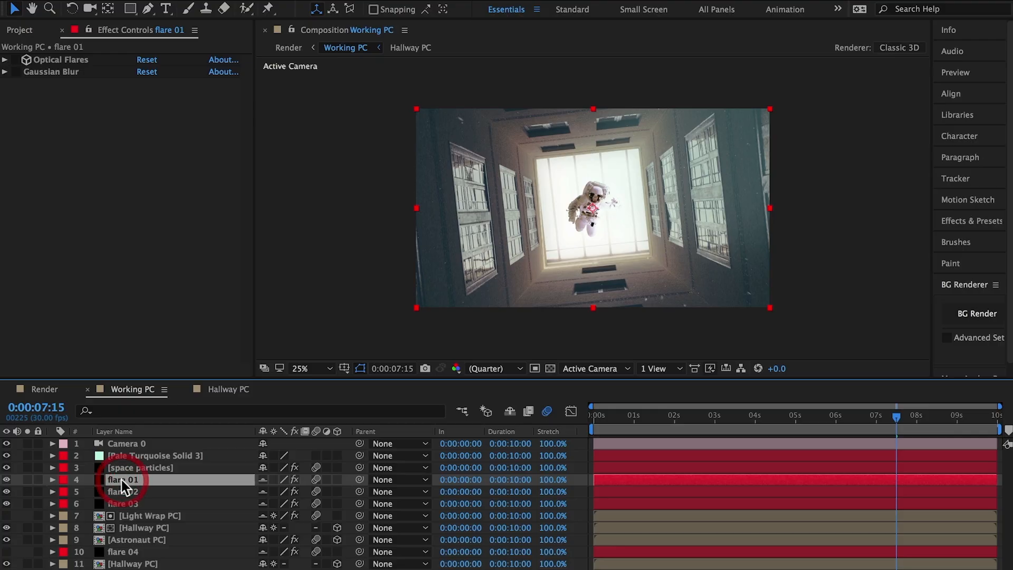
Enable Optical Flares on the flare 01 layer, review its settings, and turn on the layer's Gaussian Blur.
left_click(15, 60)
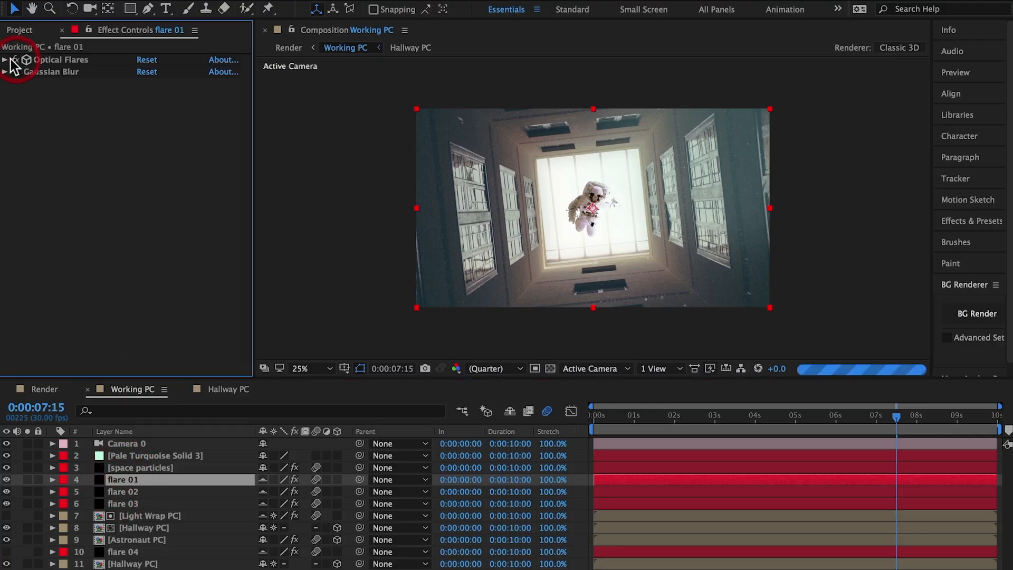
left_click(5, 59)
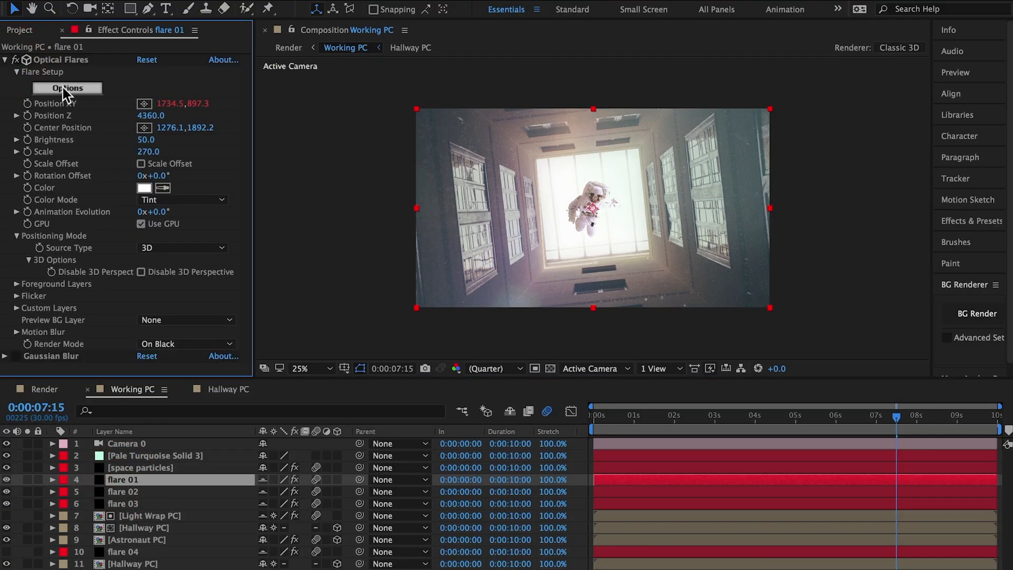
left_click(5, 59)
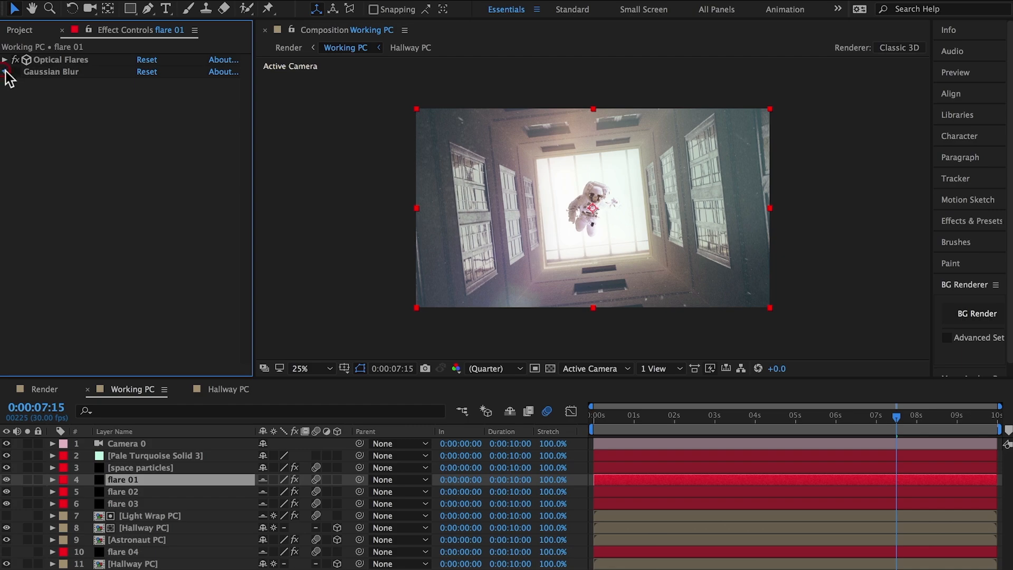
left_click(5, 72)
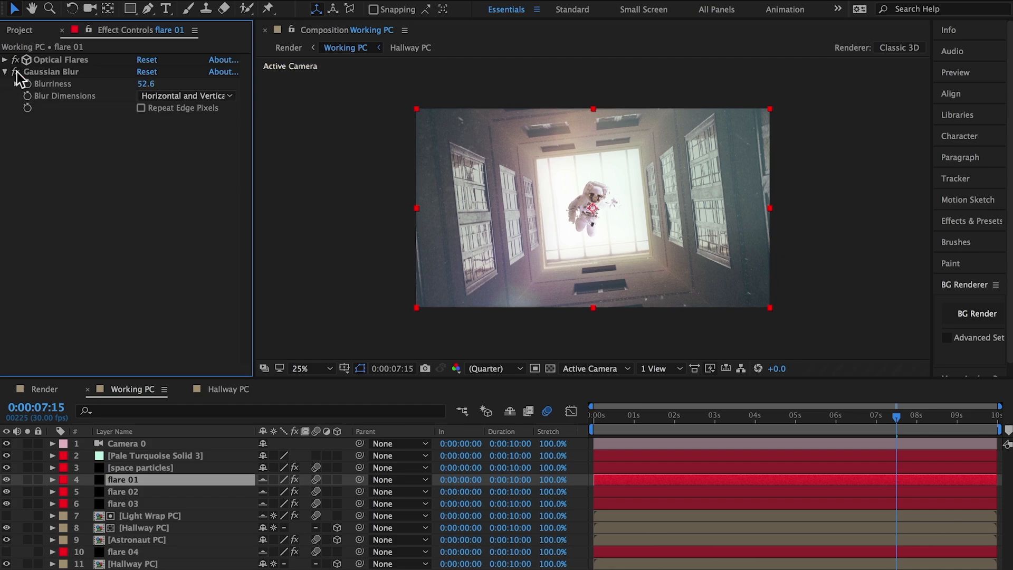
Enable Optical Flares on the flare 03 and flare 04 layers, and make the flare 04 layer visible.
left_click(135, 490)
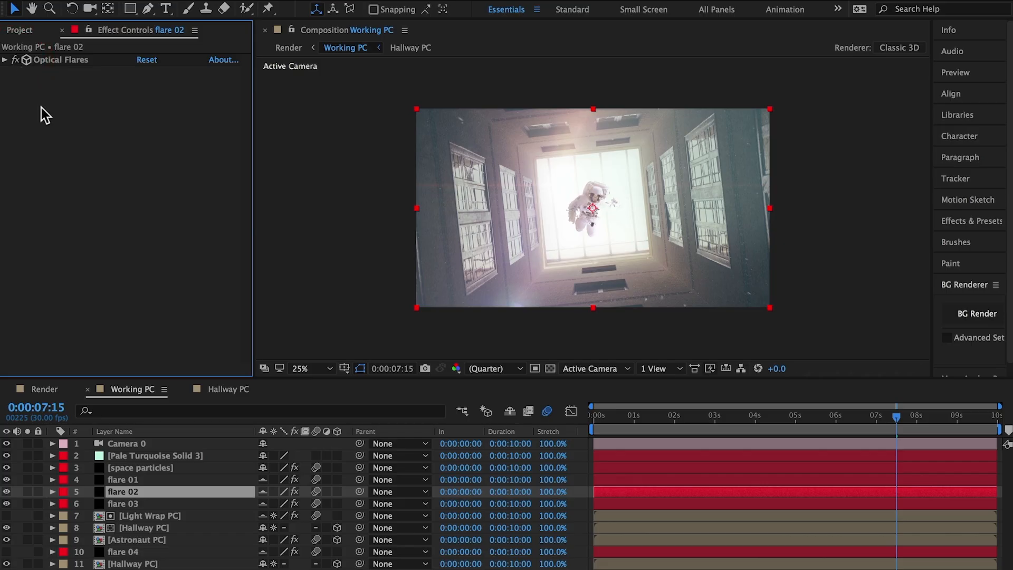
left_click(138, 502)
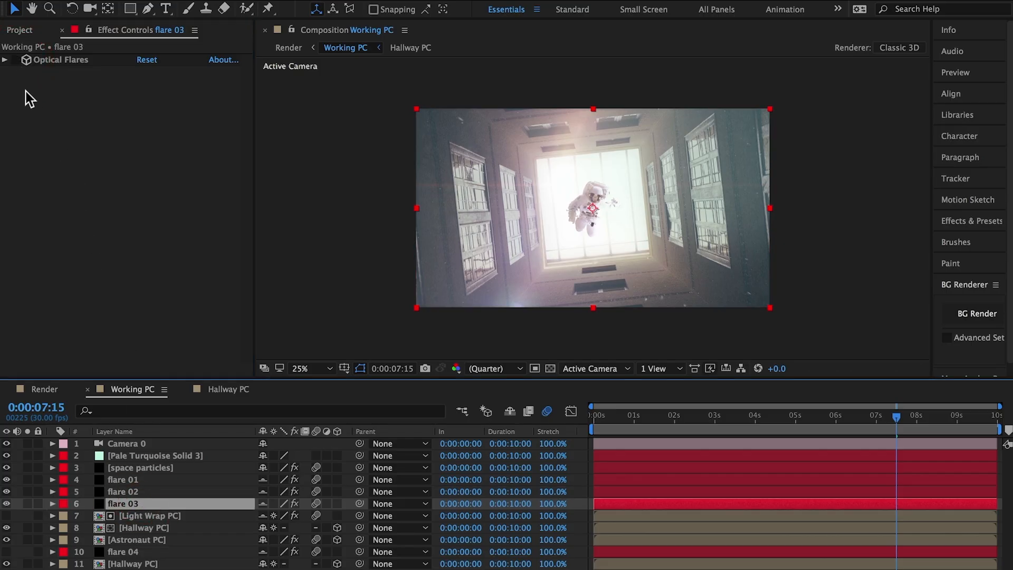
left_click(15, 60)
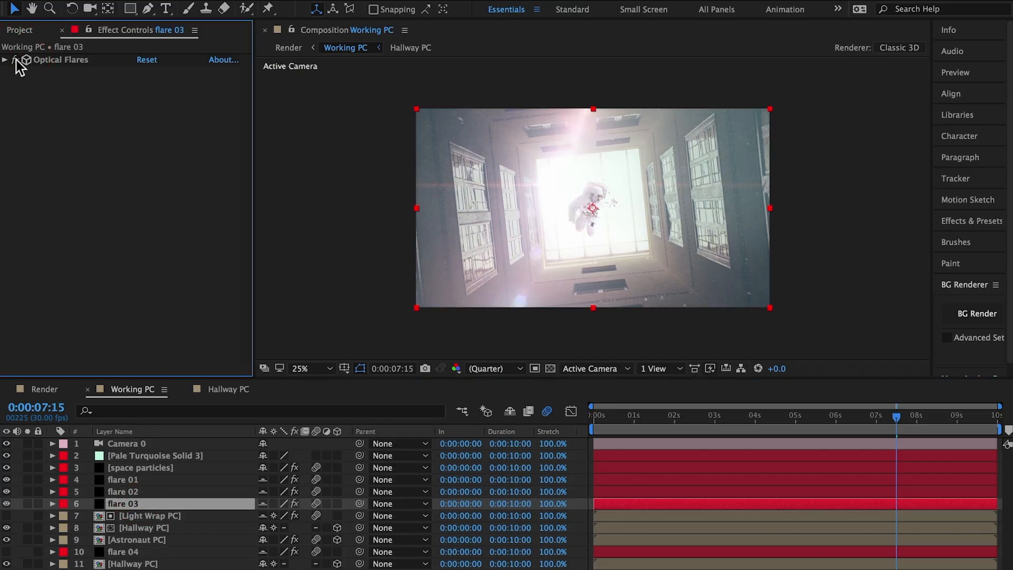
left_click(129, 553)
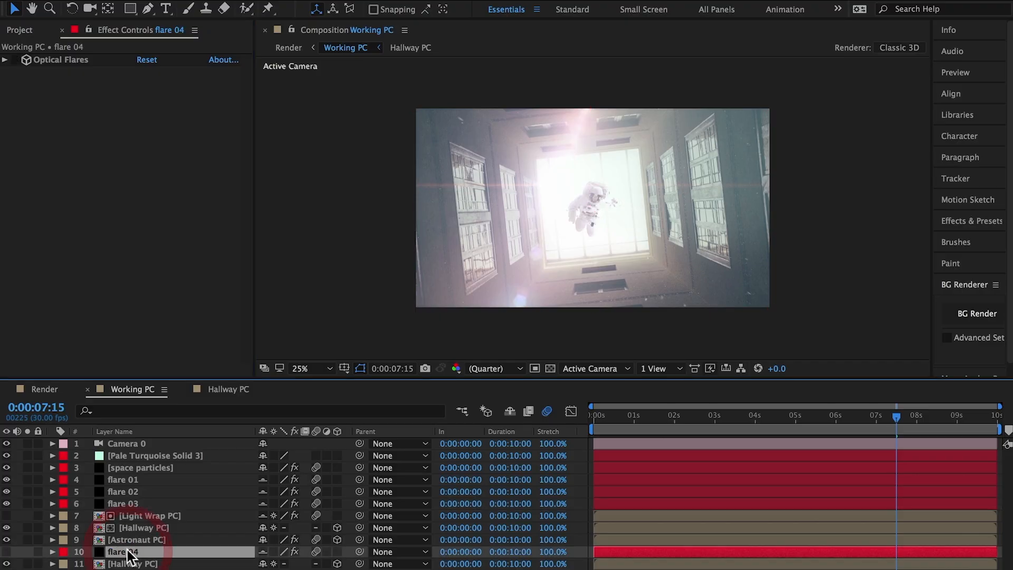
left_click(16, 60)
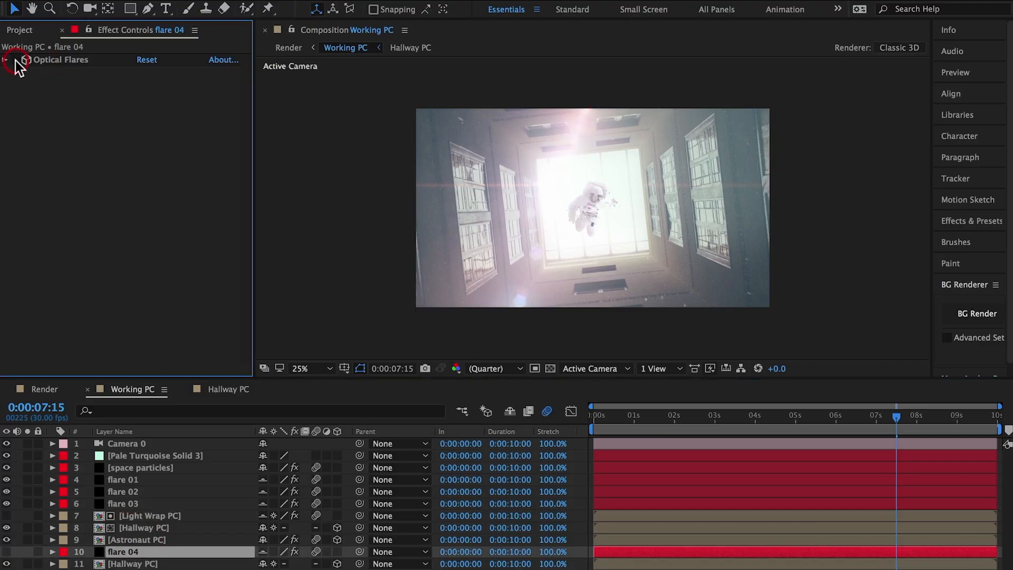
left_click(6, 551)
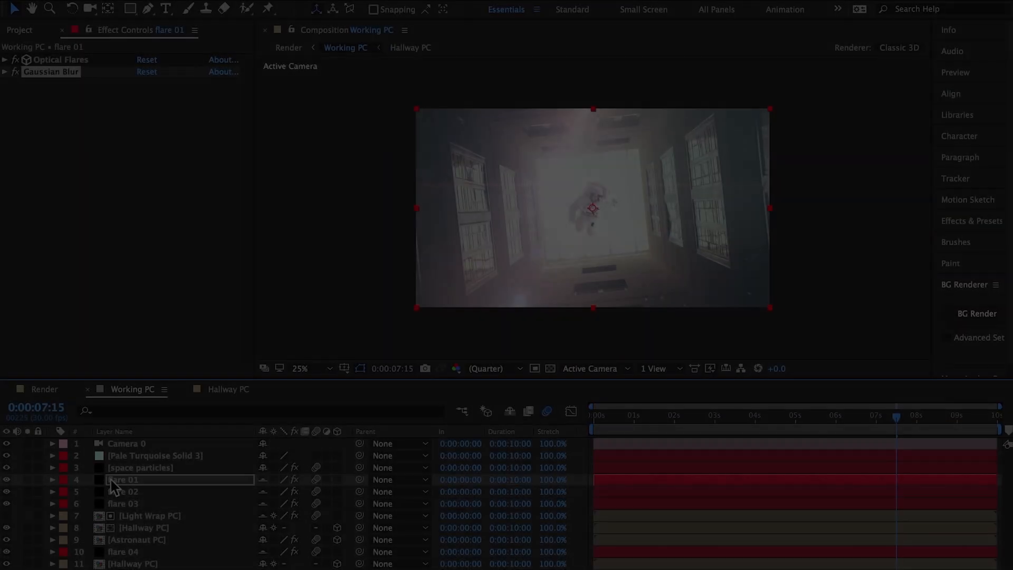
In the flare 01 layer's Optical Flares options, browse the _Custom Presets folder to the Flare 01 preset and confirm the options.
left_click(112, 479)
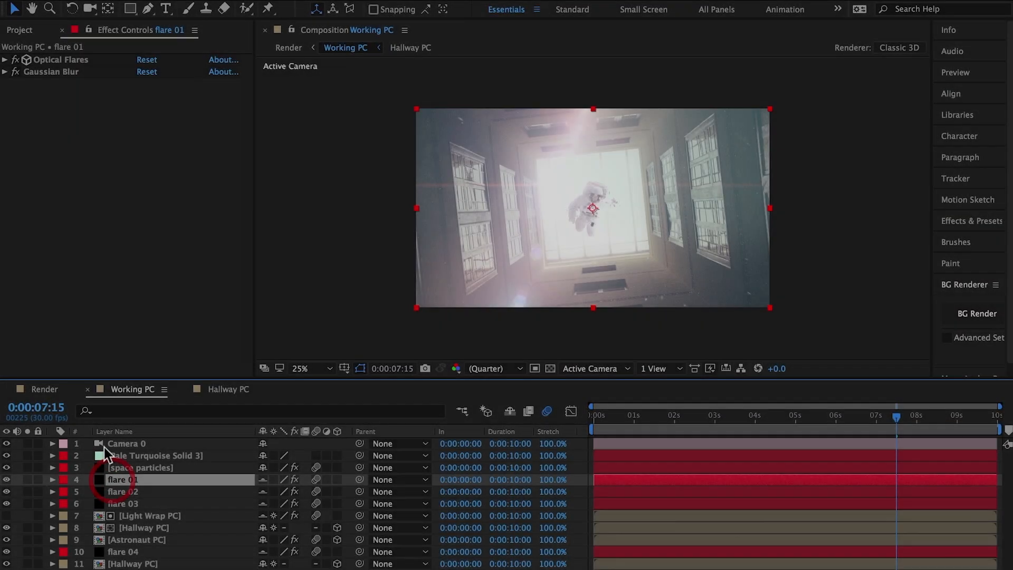
left_click(5, 59)
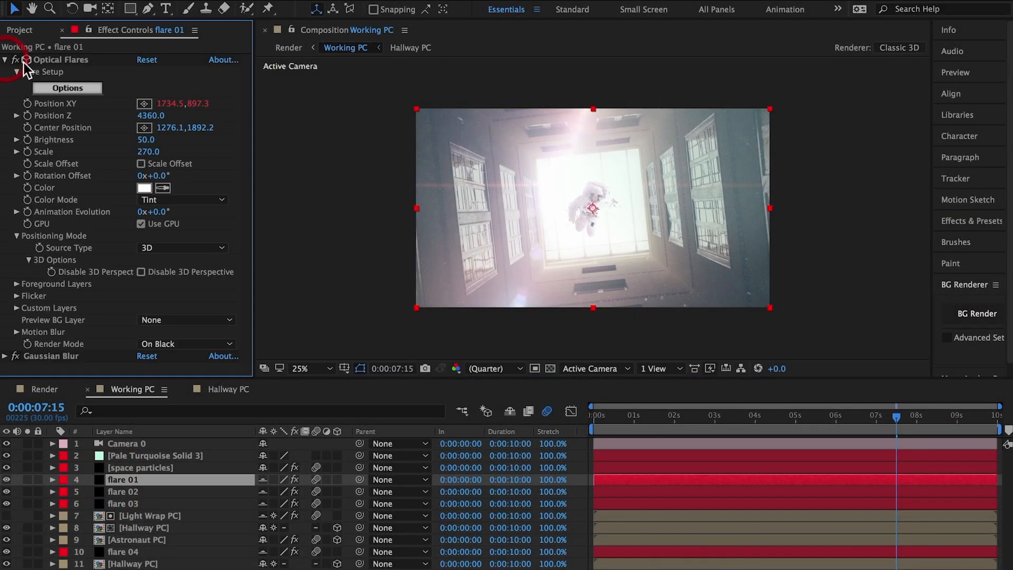
left_click(79, 87)
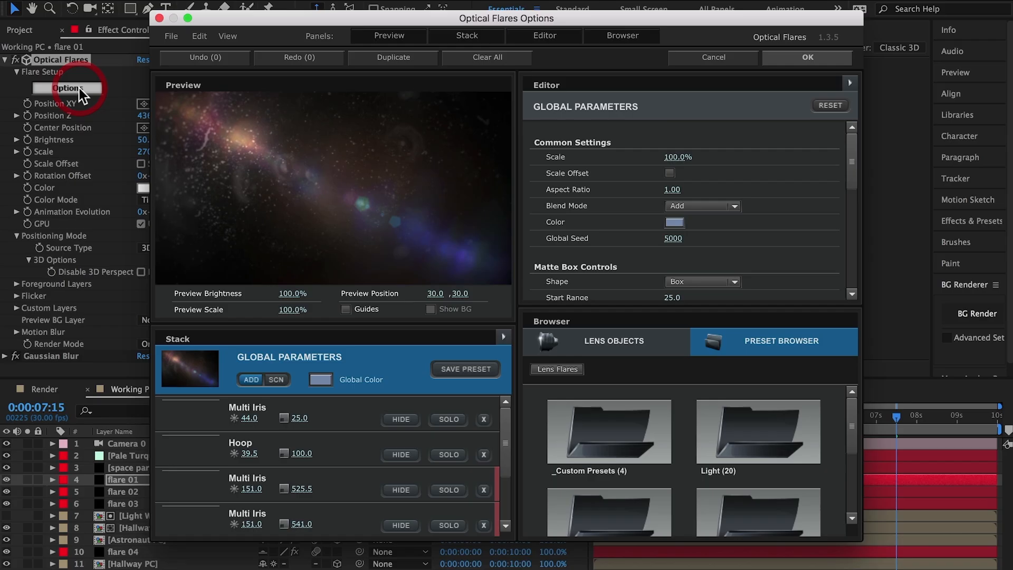
left_click(618, 435)
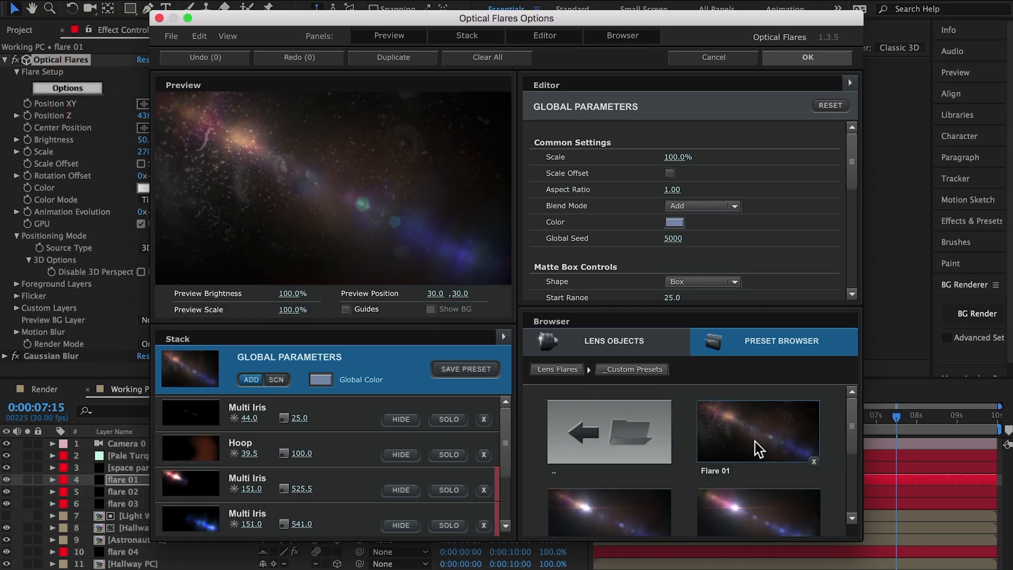
left_click(797, 58)
Load the Flare 02 preset from the _Custom Presets folder into the flare 02 layer's Optical Flares effect.
left_click(141, 490)
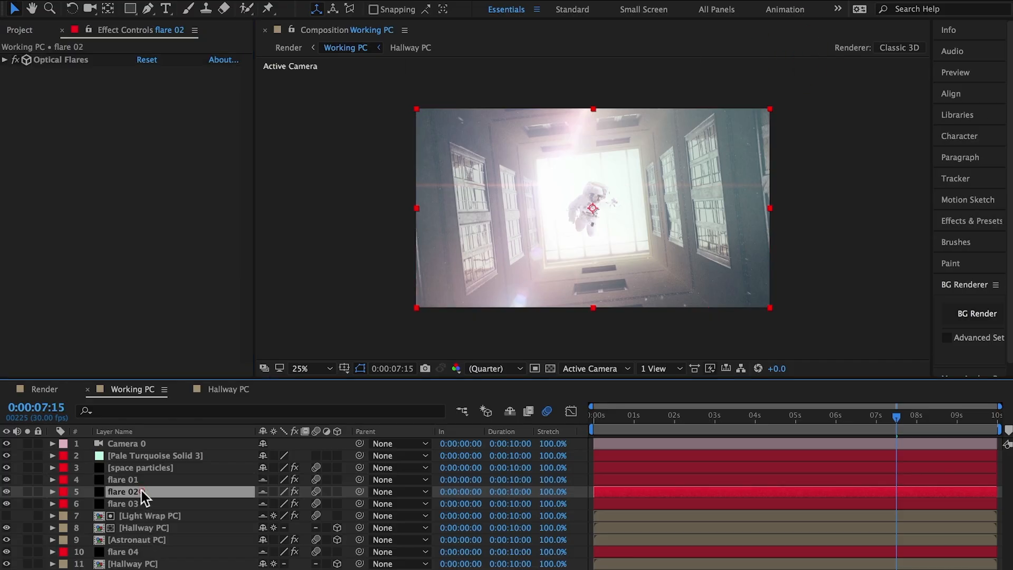
left_click(5, 60)
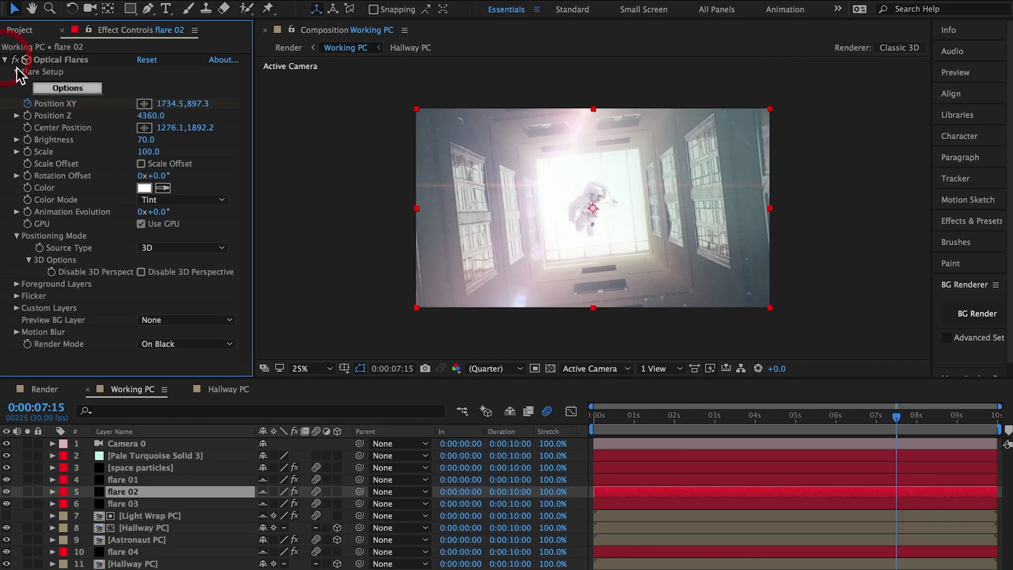
left_click(56, 87)
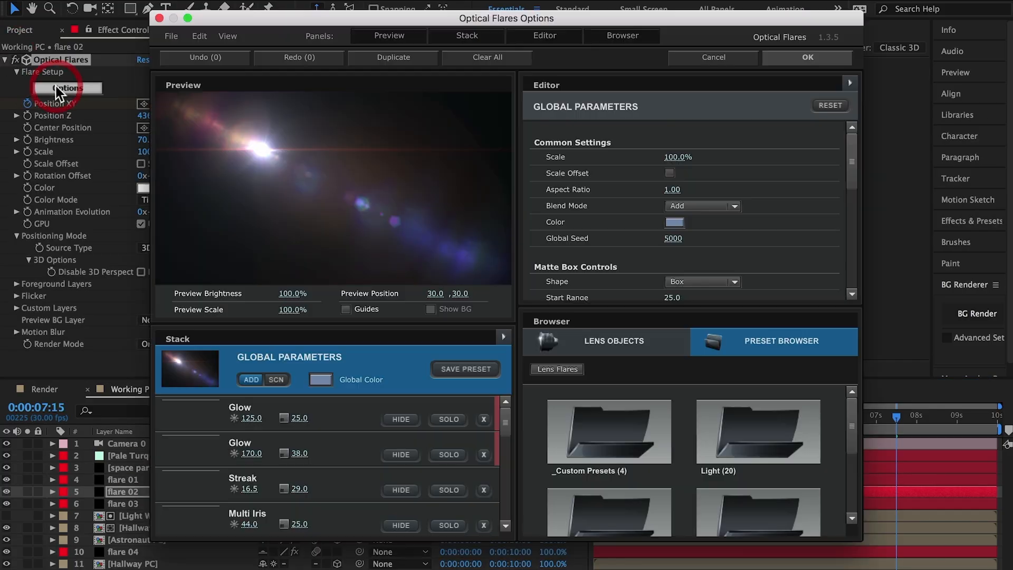
left_click(602, 408)
scroll(621, 490, "down", 3)
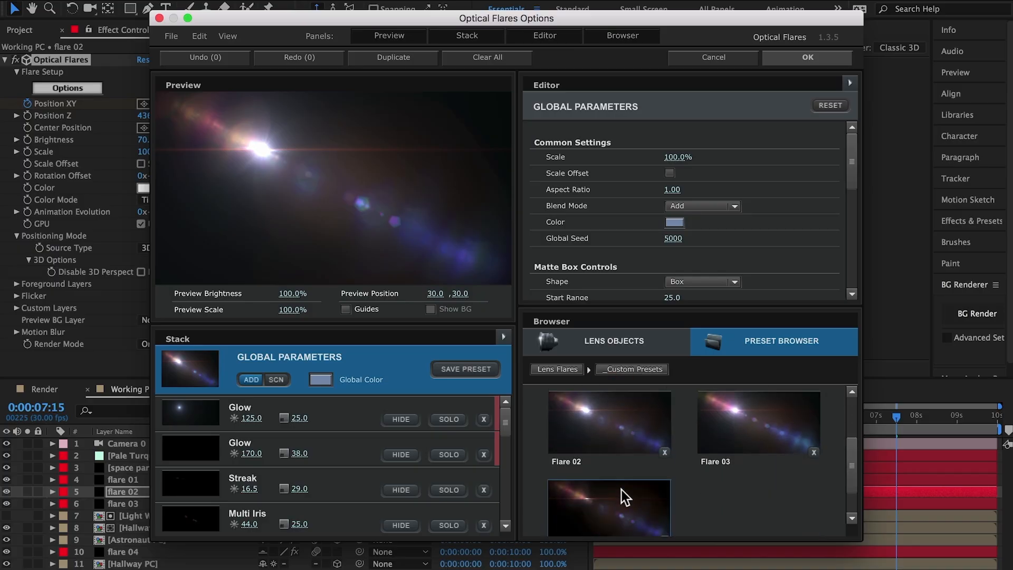
left_click(607, 437)
left_click(790, 57)
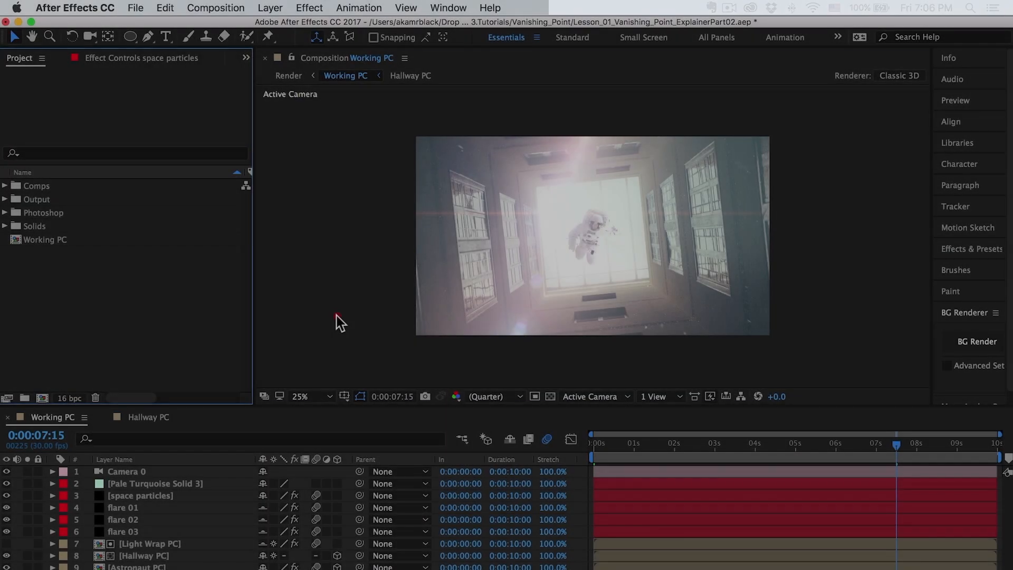
Create a new composition from the Working PC composition in the project.
left_click(336, 316)
key("period")
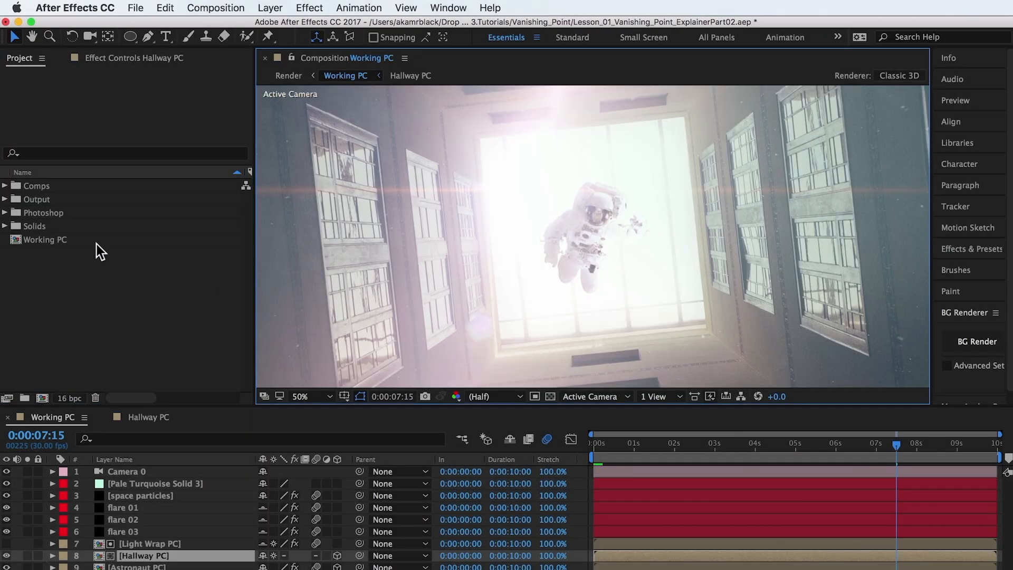
left_click(16, 243)
left_click_drag(26, 349, 42, 400)
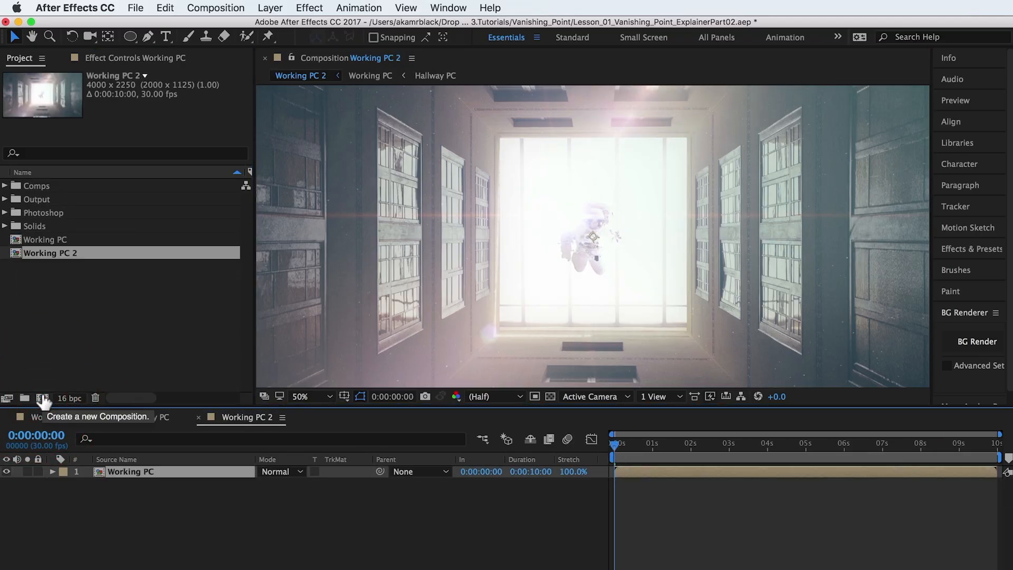
Rename the new composition Render and set its size to 1920 x 1080 px.
key("super+k")
type("Render")
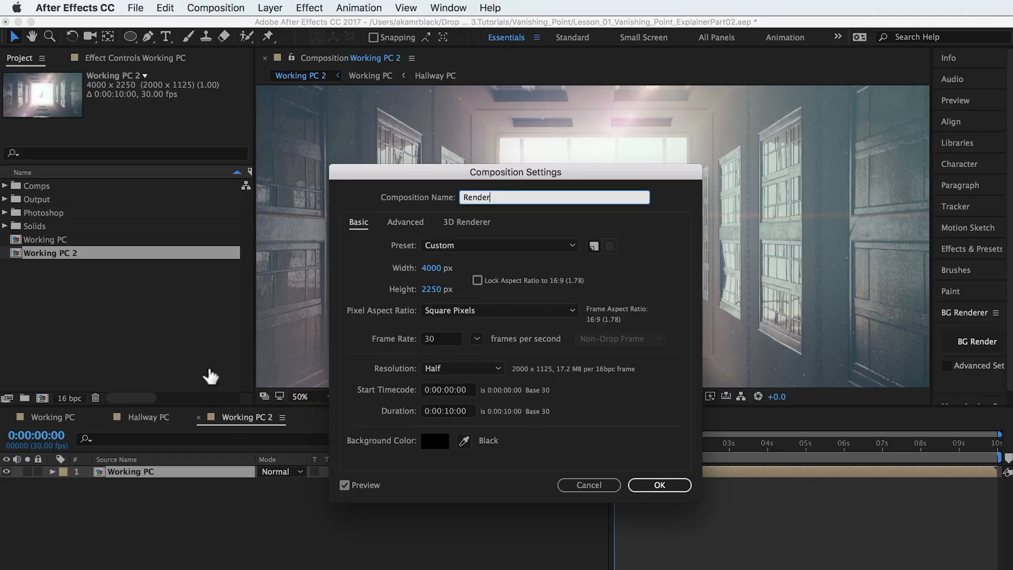
left_click(434, 269)
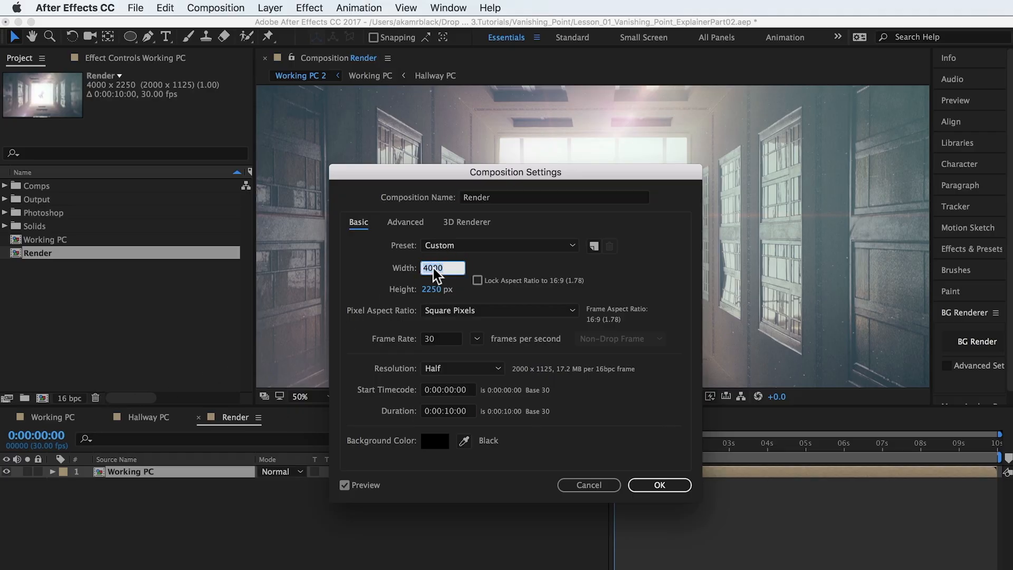
type("1920")
key("Tab")
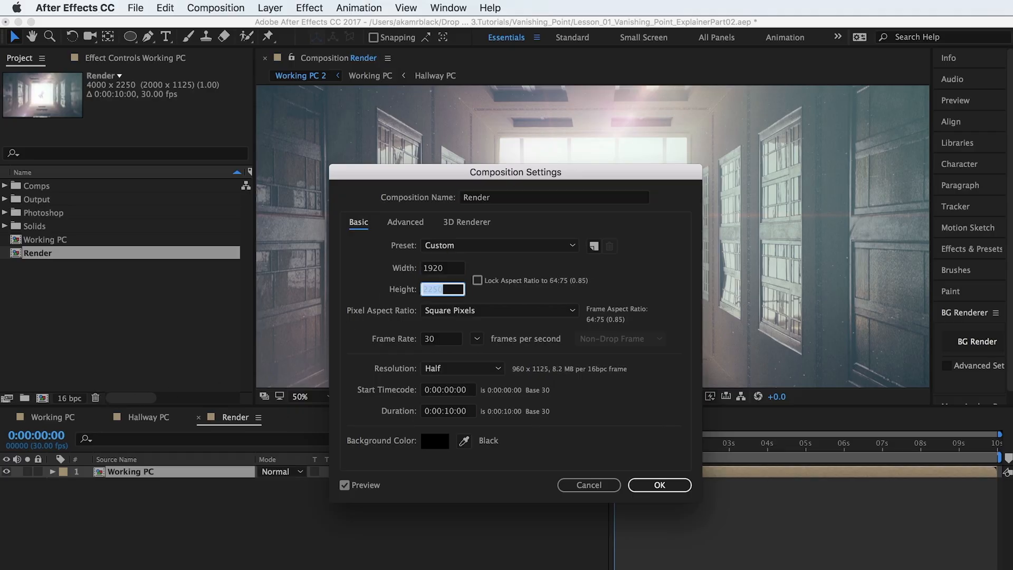
type("1080")
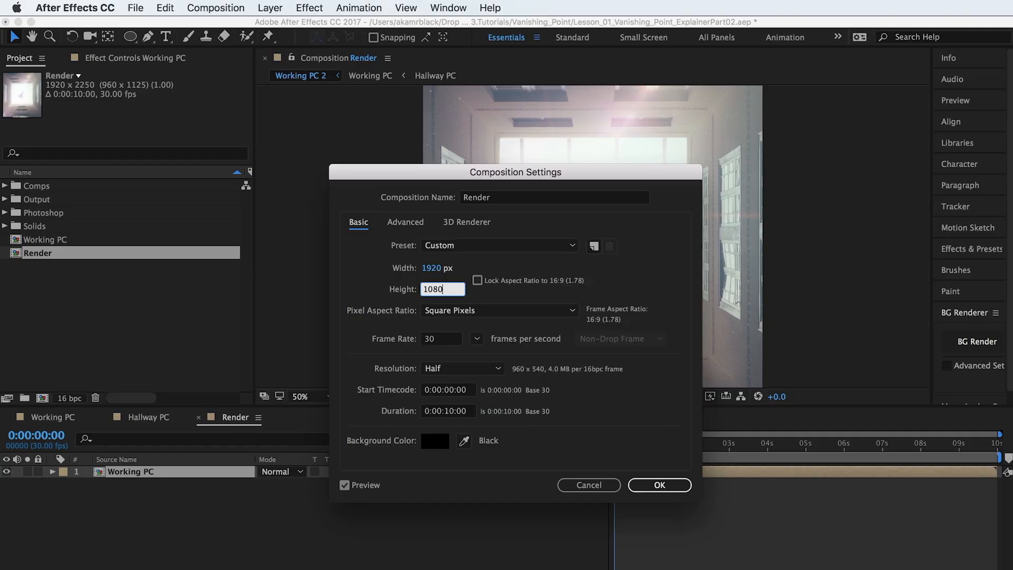
left_click(660, 486)
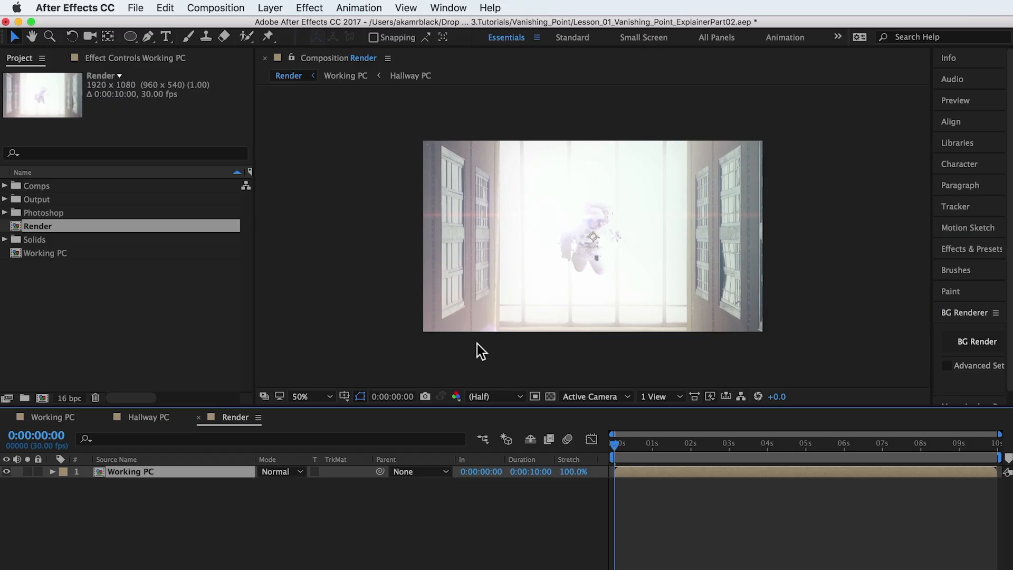
Scale the Working PC layer to 53% in the Render composition.
key("comma")
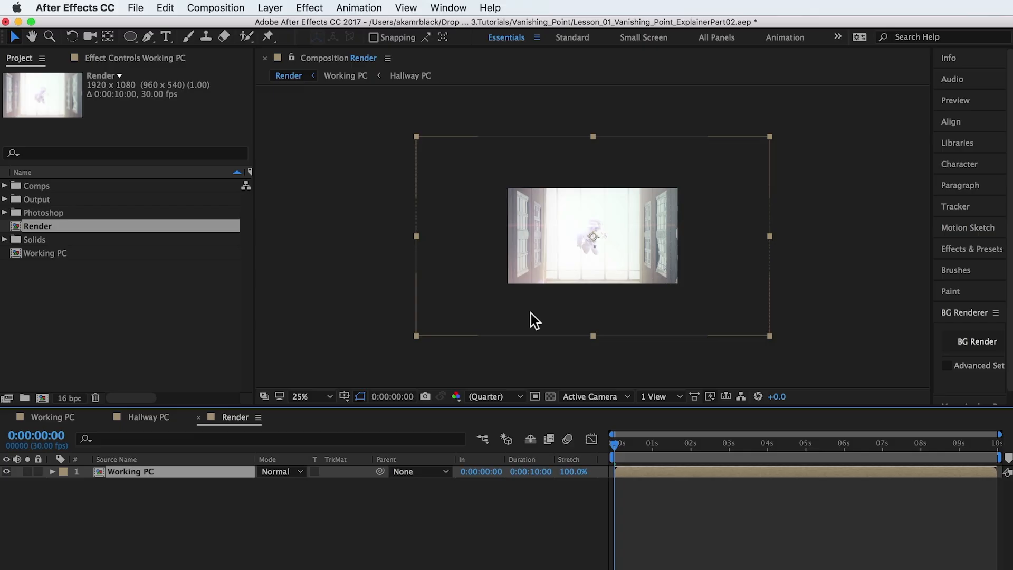
key("s")
left_click_drag(307, 490, 281, 492)
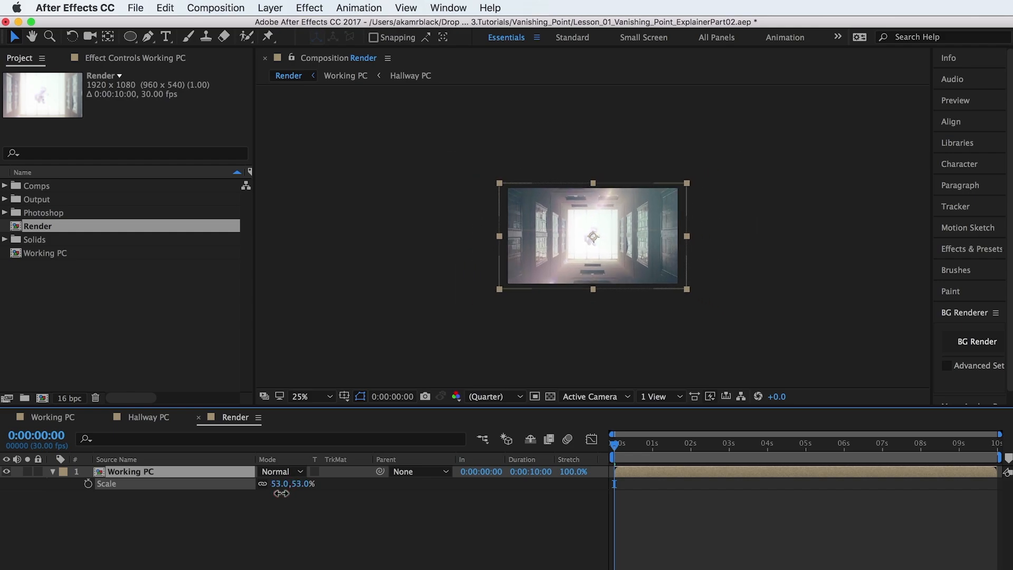
Import Letterbox_235.png, place it above the Working PC layer in the Render composition, and lock it.
left_click(207, 471)
left_click(101, 320)
double_click(102, 320)
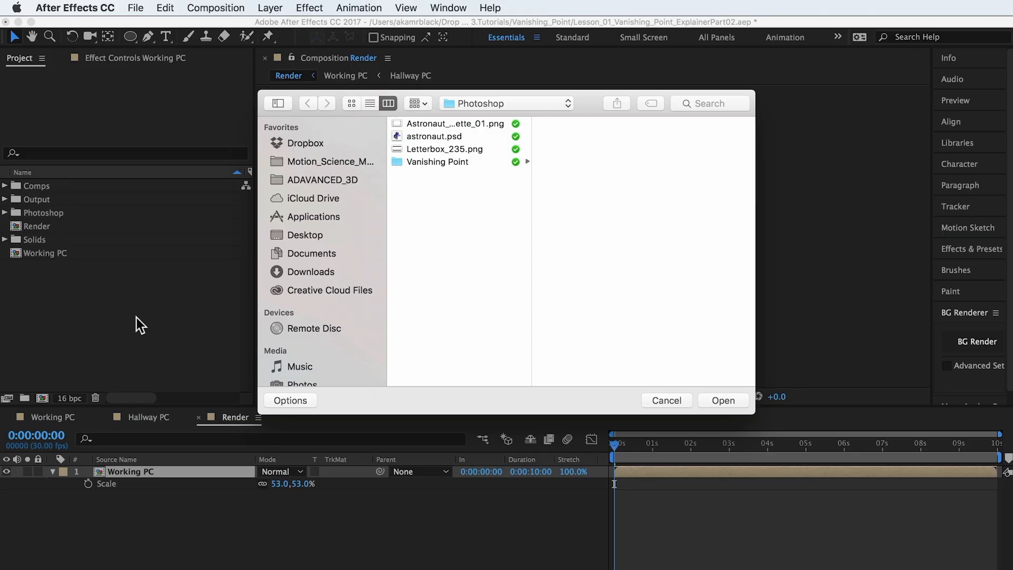
left_click(438, 142)
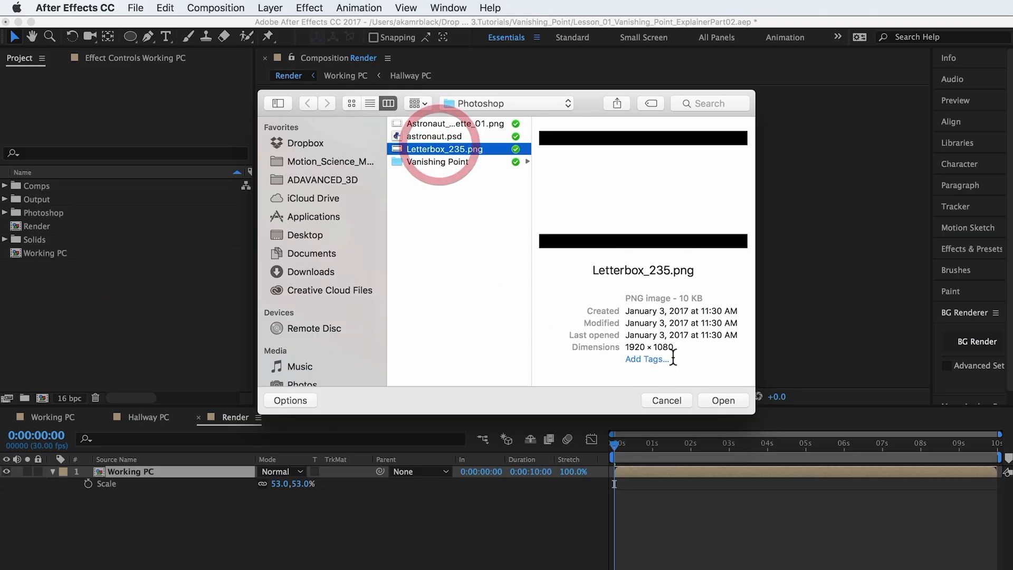
left_click(723, 399)
left_click_drag(90, 204, 138, 478)
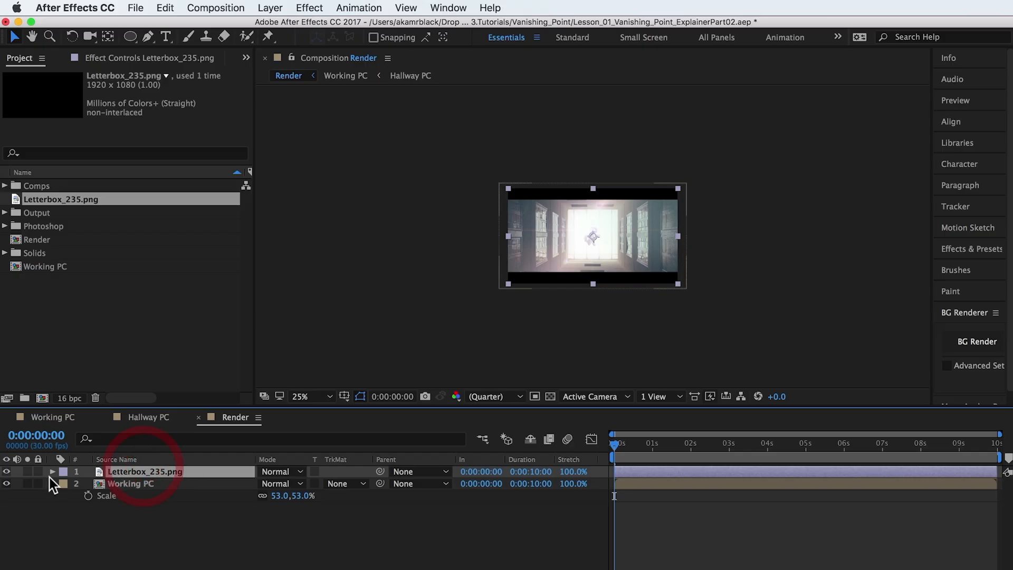
left_click(38, 471)
Create a black 1920 x 1080 px solid named Vignette directly above the Working PC layer.
left_click(109, 484)
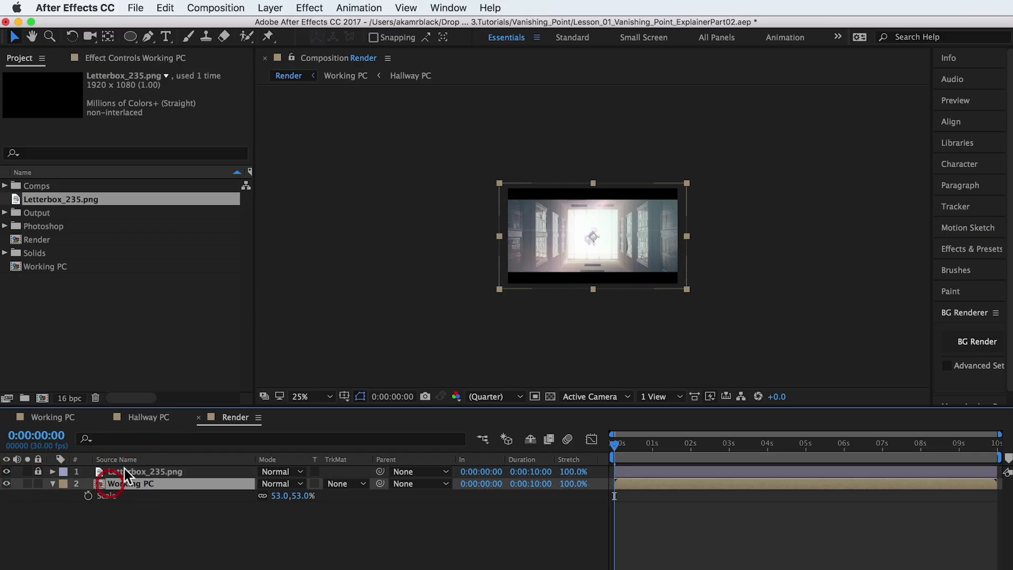
left_click(271, 7)
mouse_move(419, 26)
left_click(500, 42)
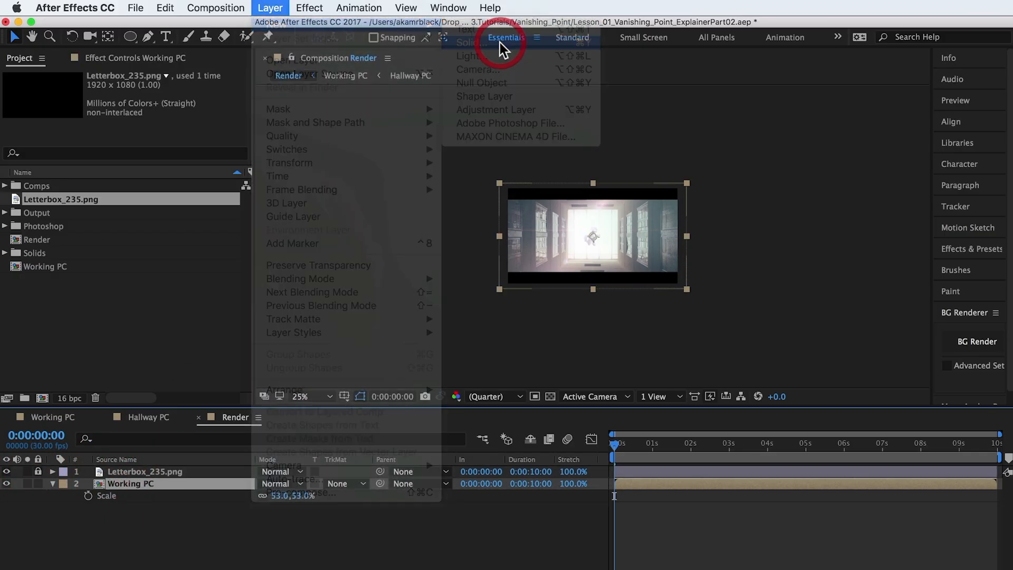
type("Vi")
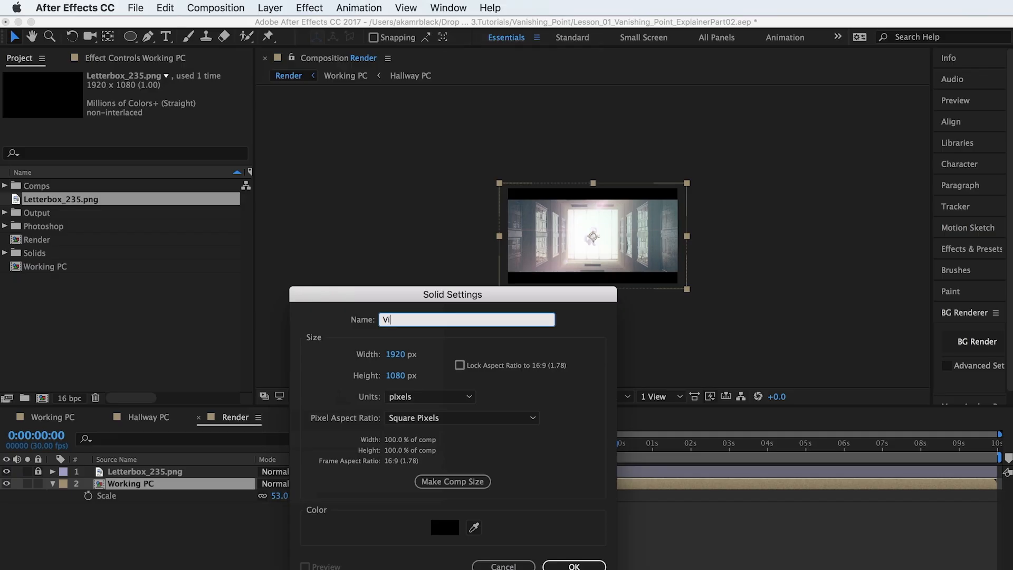
type("gnette")
key("Return")
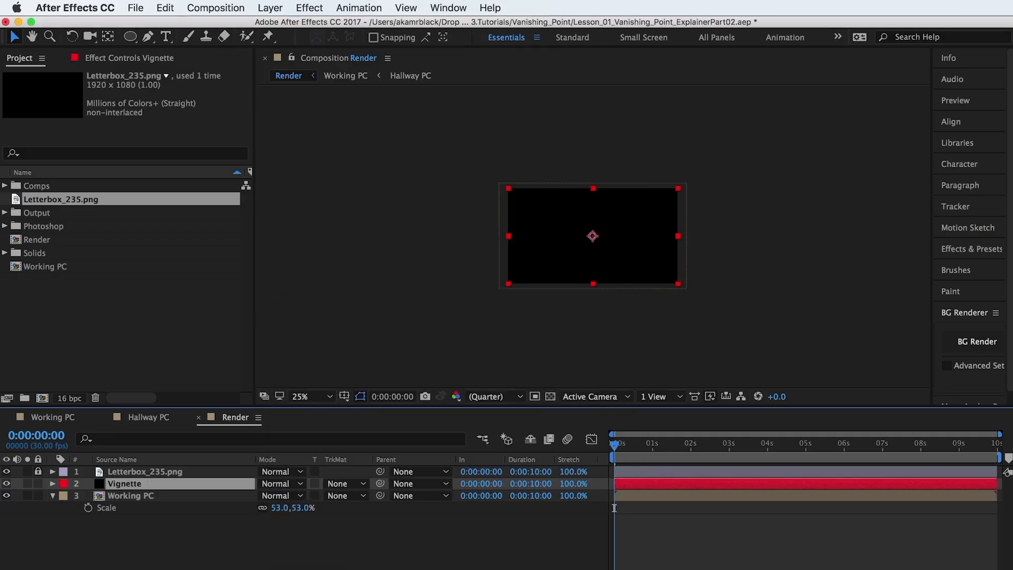
Draw a wide elliptical mask extending past both sides of the Vignette layer, set it to Subtract, and reveal its Mask Feather property.
left_click(130, 36)
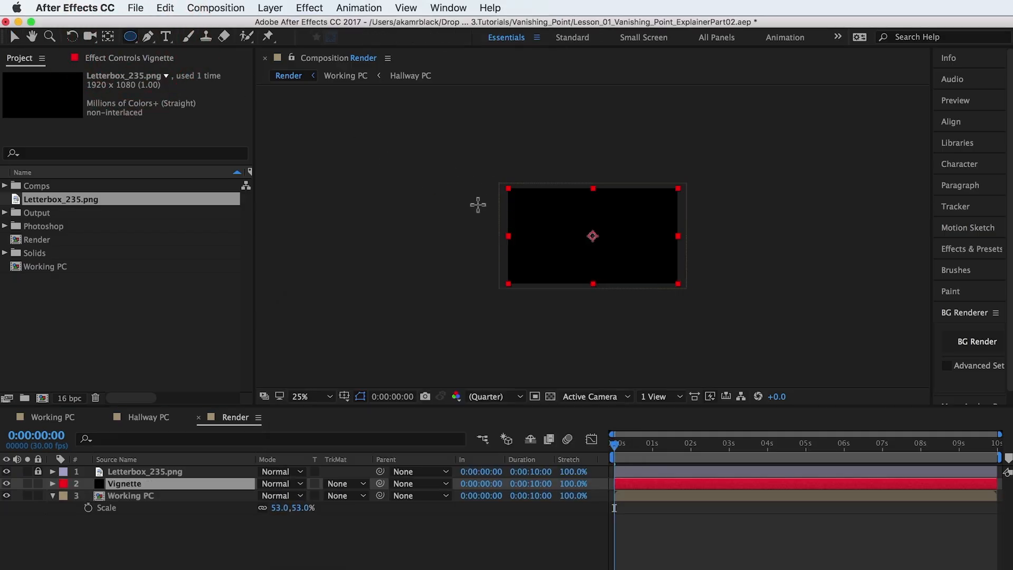
left_click_drag(477, 204, 705, 273)
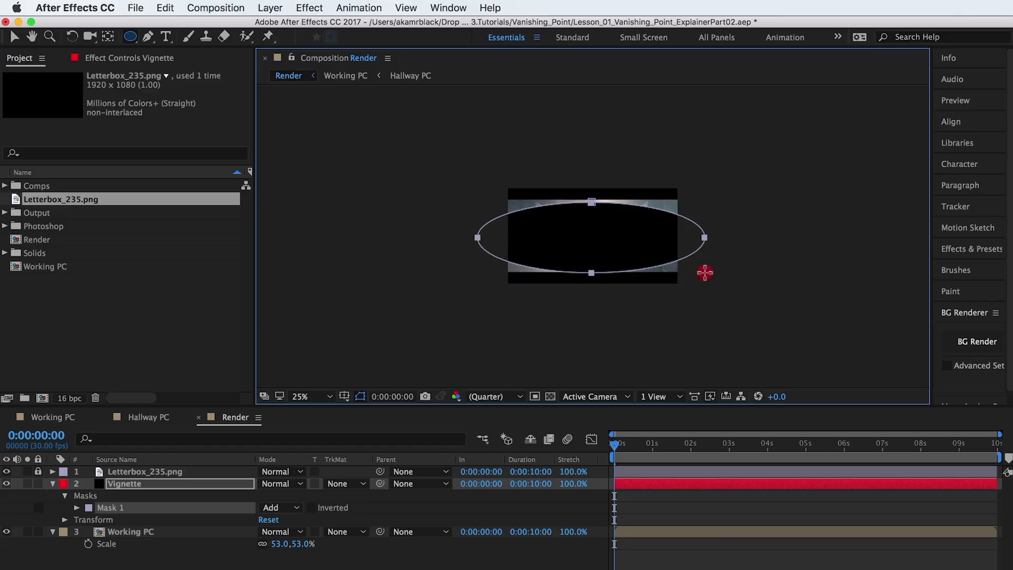
left_click(297, 509)
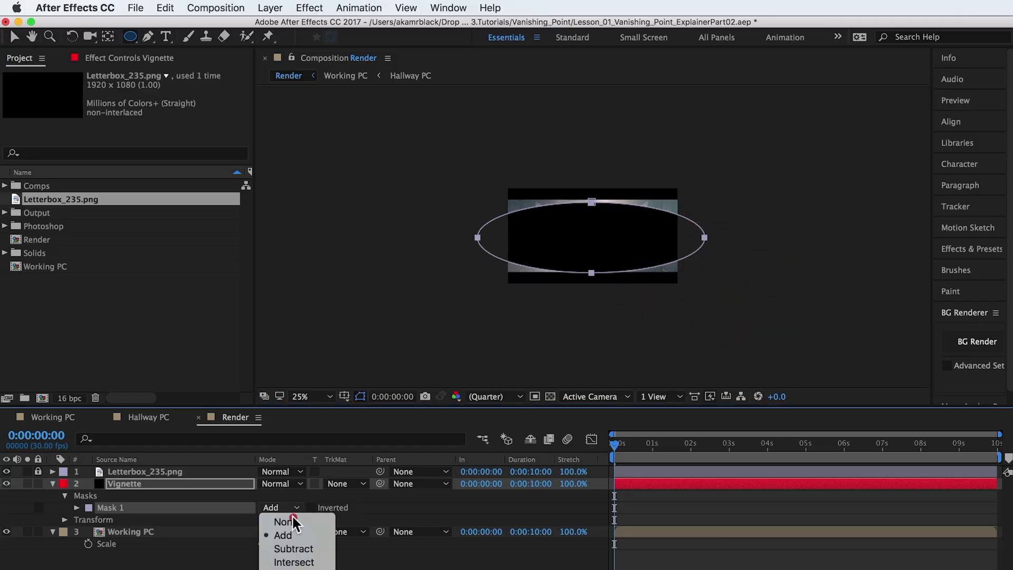
left_click(304, 548)
key("f")
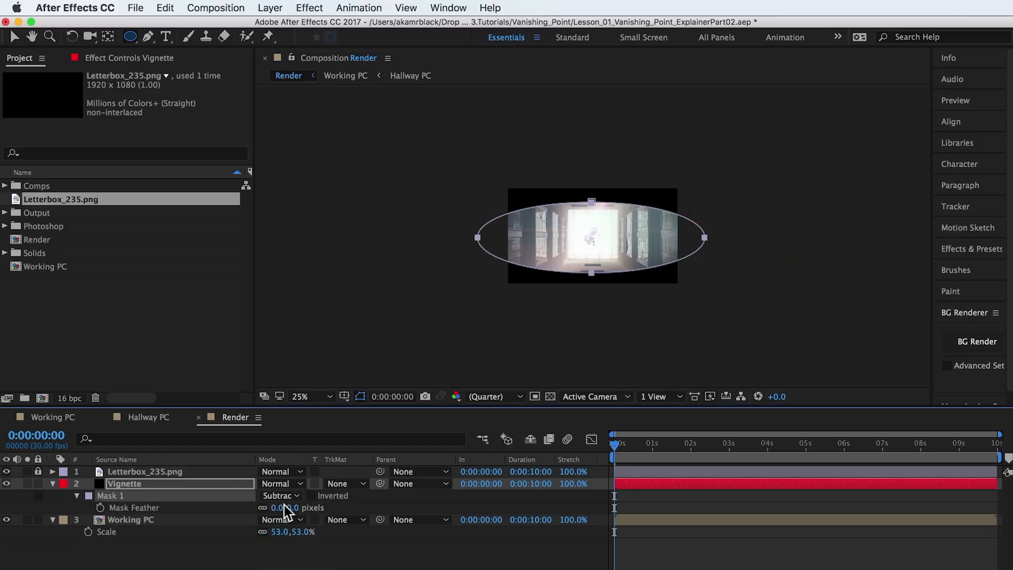
Feather the Vignette layer's mask by 353 pixels and lower the layer's opacity to 18%.
left_click_drag(289, 508, 520, 490)
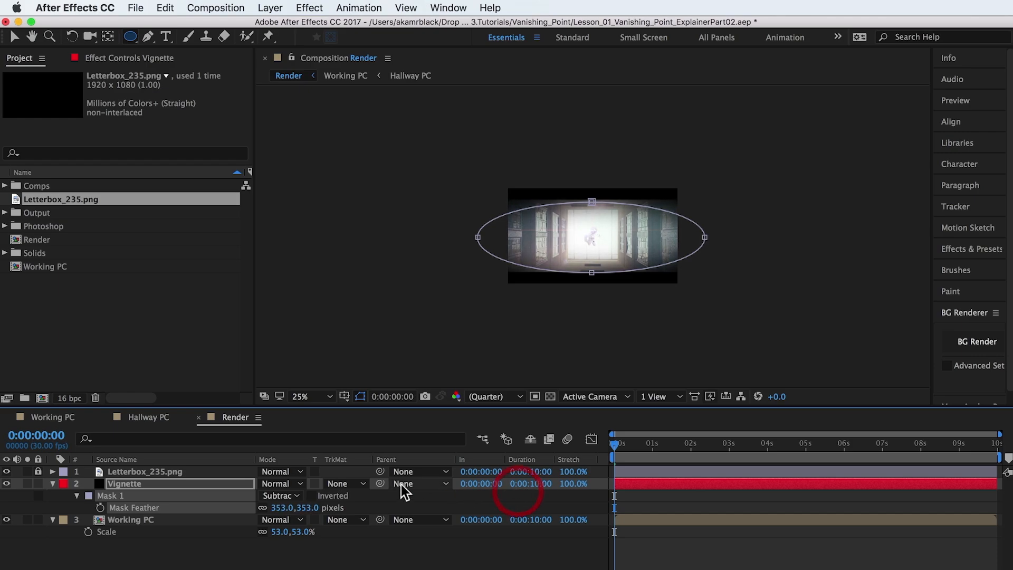
key("t")
left_click_drag(269, 496, 233, 498)
key("period")
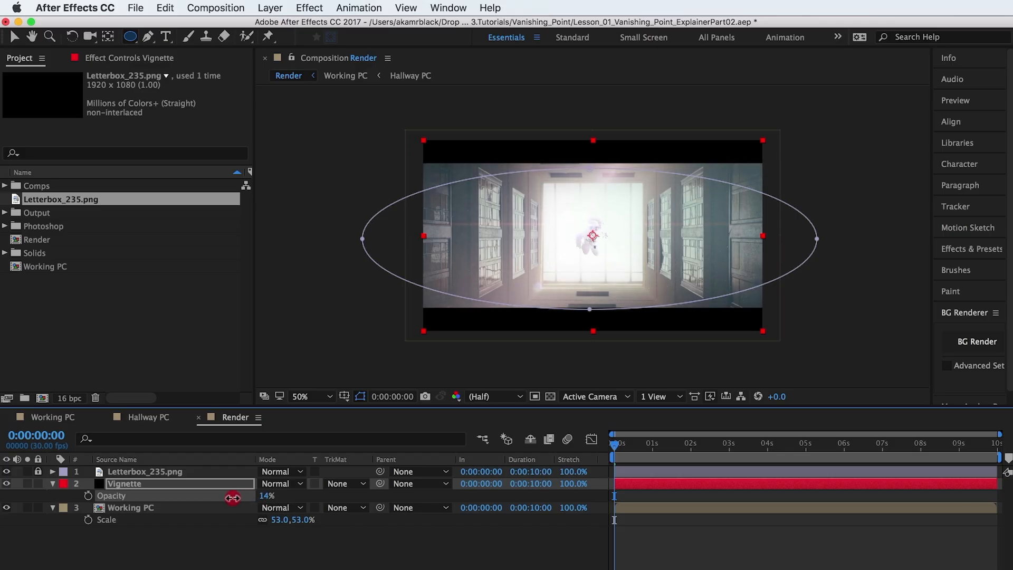
left_click(119, 533)
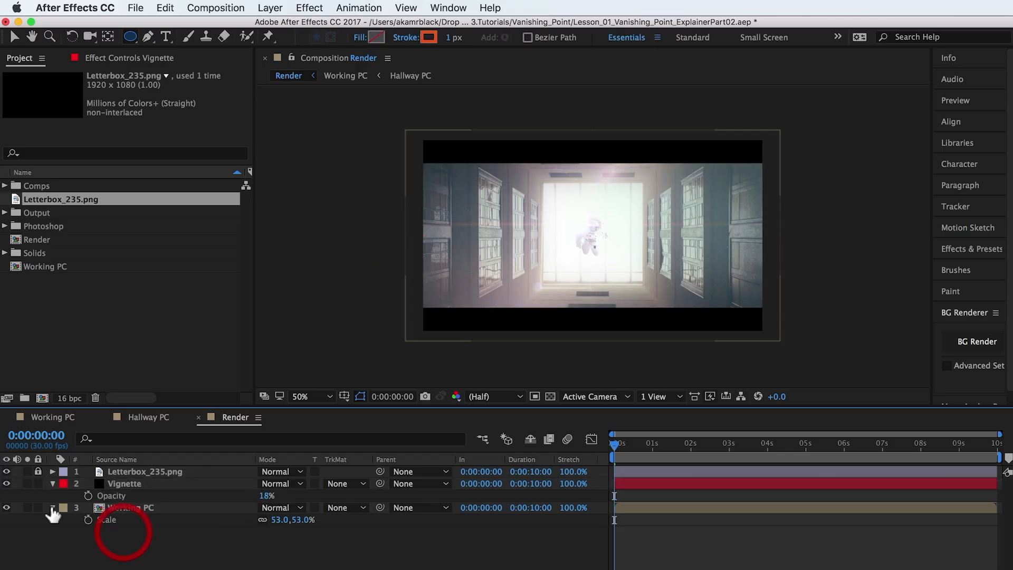
left_click(6, 484)
left_click(6, 484)
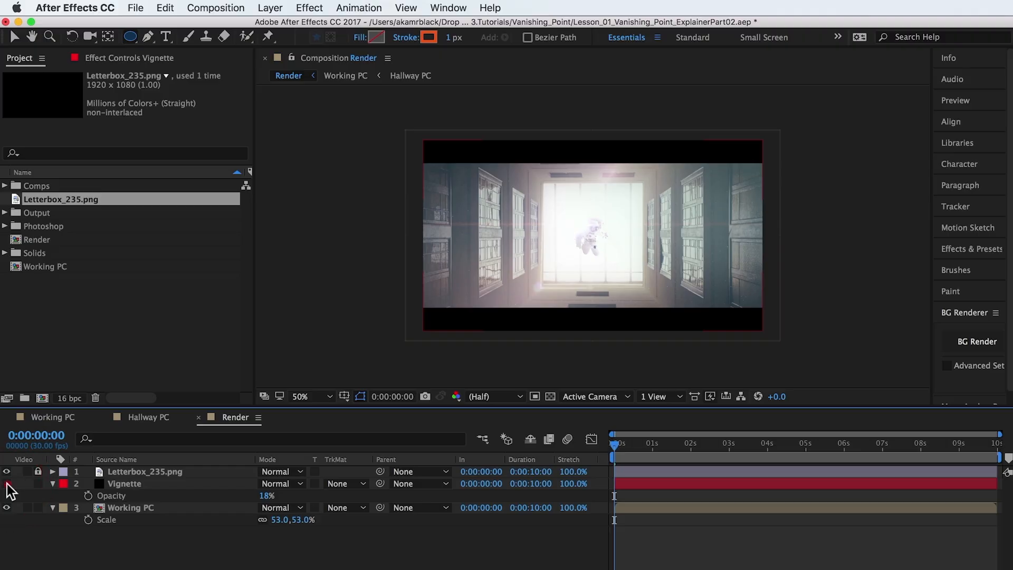
left_click(7, 484)
left_click(7, 483)
Import Astronaut_Vignette_01.png and place it between the Letterbox_235.png and Vignette layers in the Render composition.
double_click(81, 343)
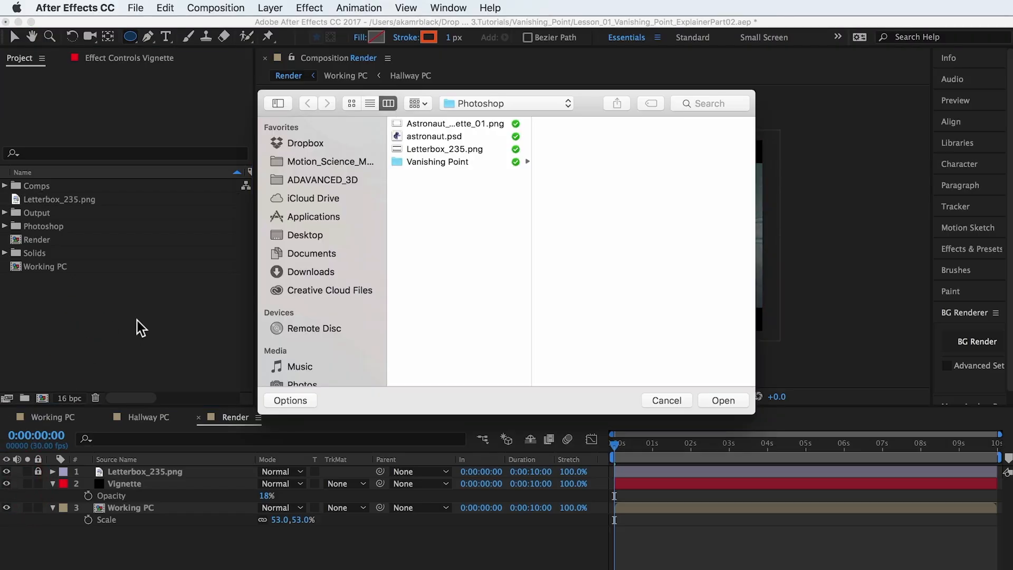
left_click(444, 125)
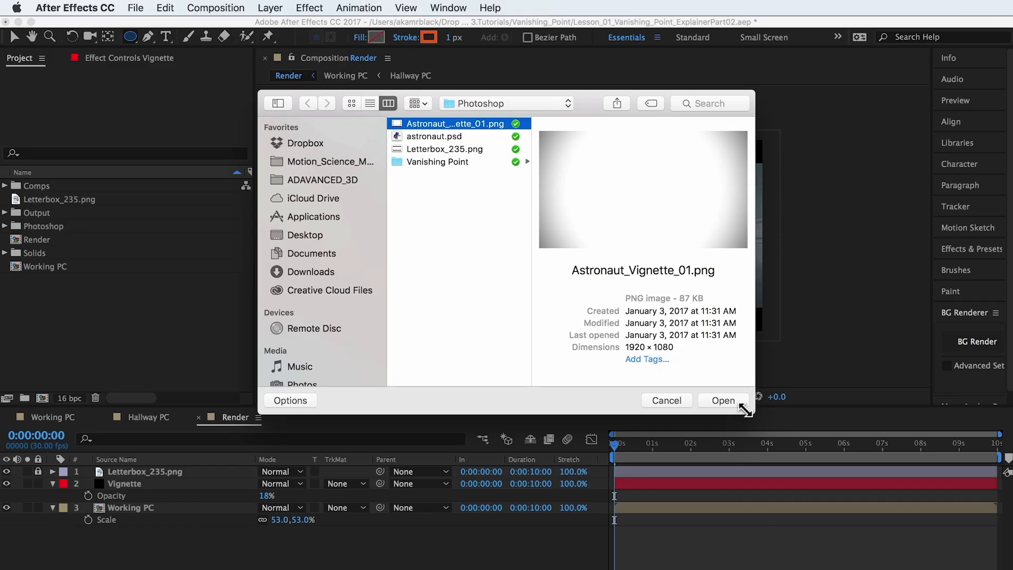
left_click(727, 402)
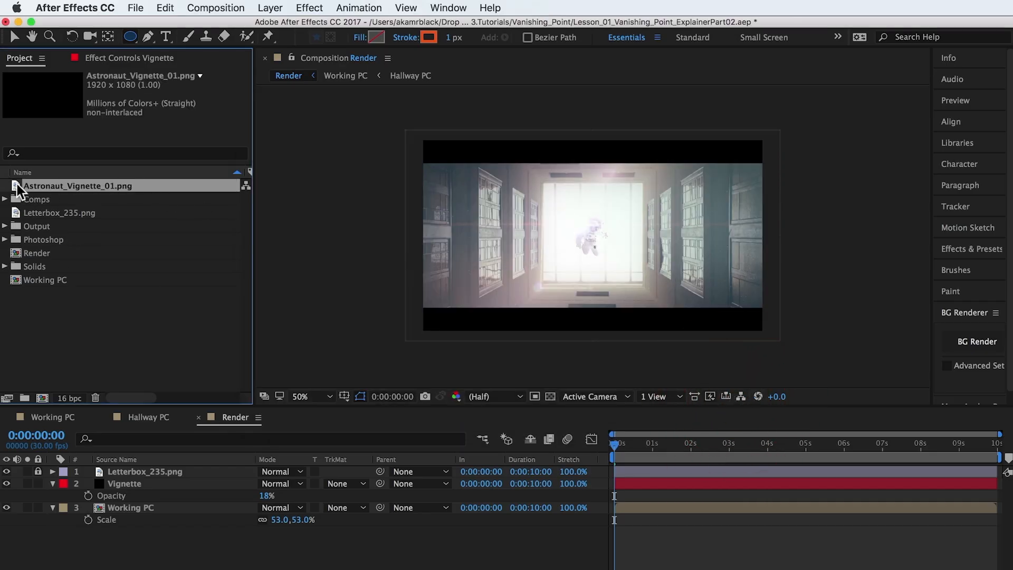
left_click_drag(19, 189, 71, 483)
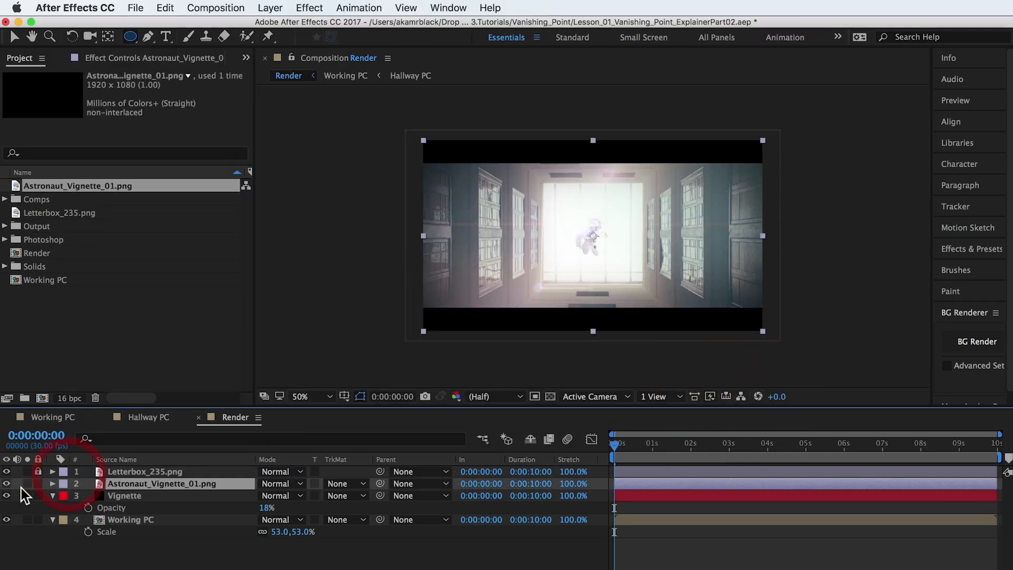
Hide the black Vignette solid layer, collapse its properties, and lock it.
left_click(6, 496)
left_click(53, 496)
left_click(38, 496)
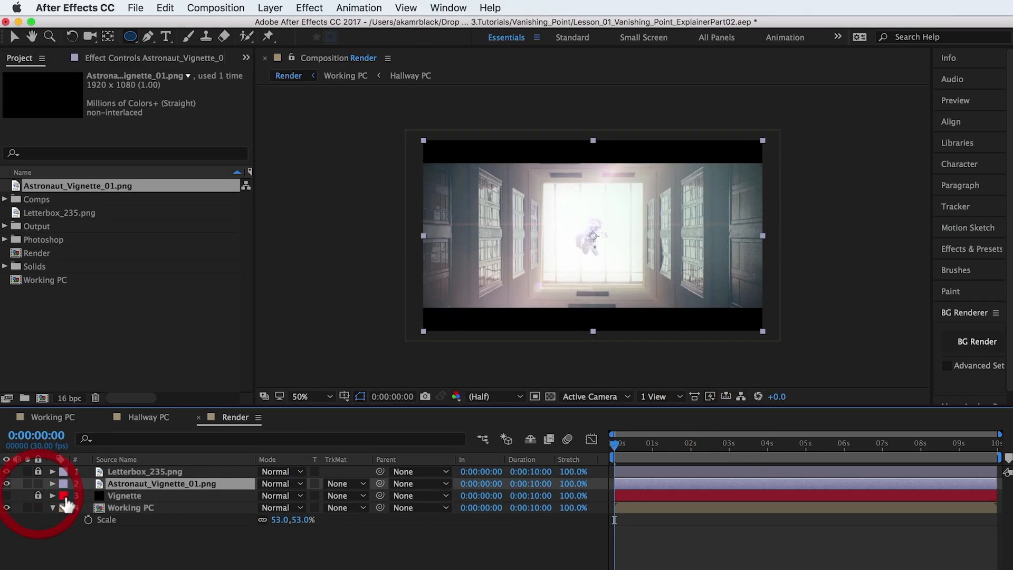
Create an adjustment layer directly above the Working PC layer and name it Grain.
left_click(135, 506)
left_click(270, 7)
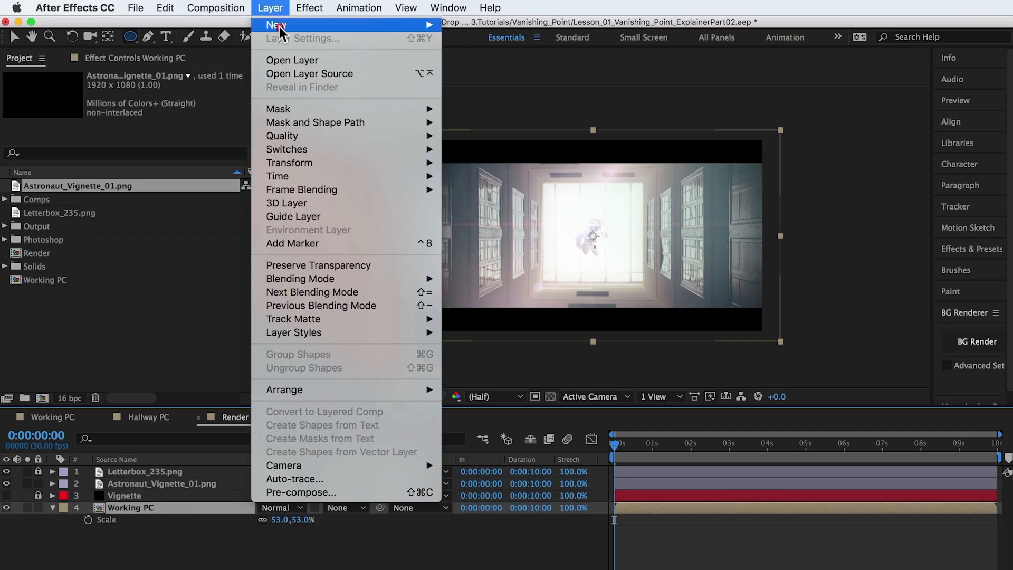
mouse_move(279, 25)
left_click(498, 109)
key("Return")
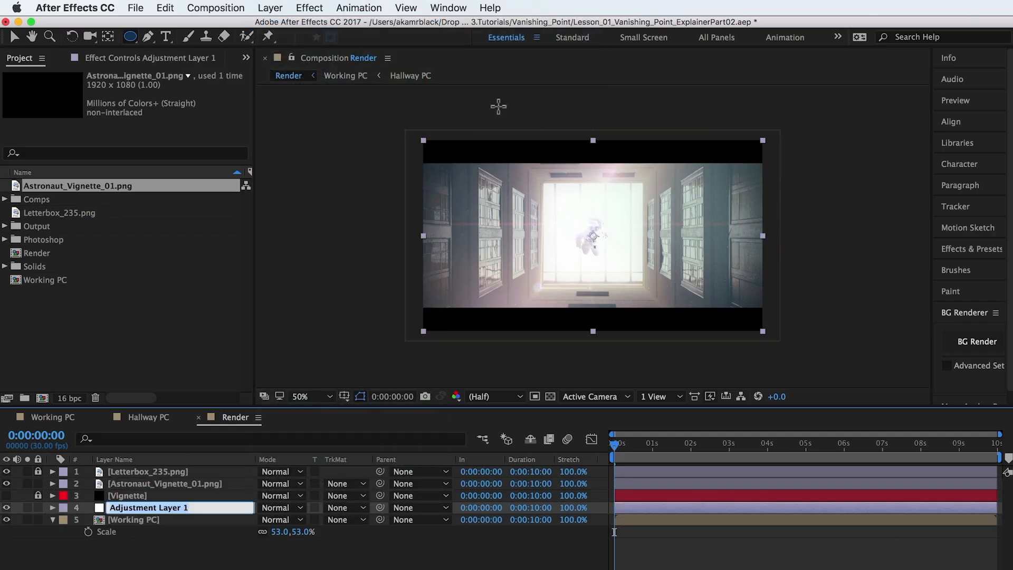
type("Grain")
key("Return")
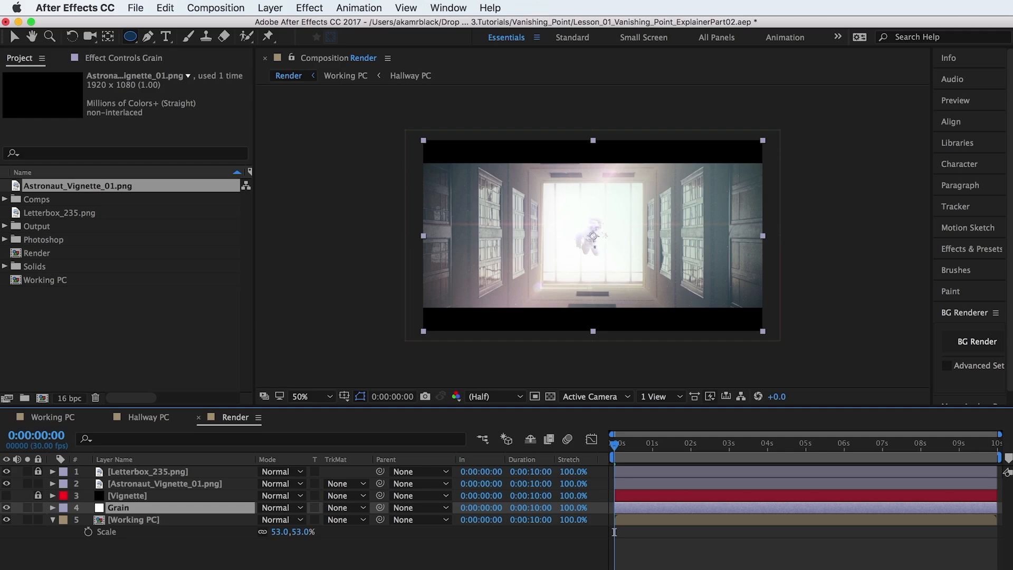
Apply the Add Grain effect to the Grain adjustment layer.
left_click(315, 9)
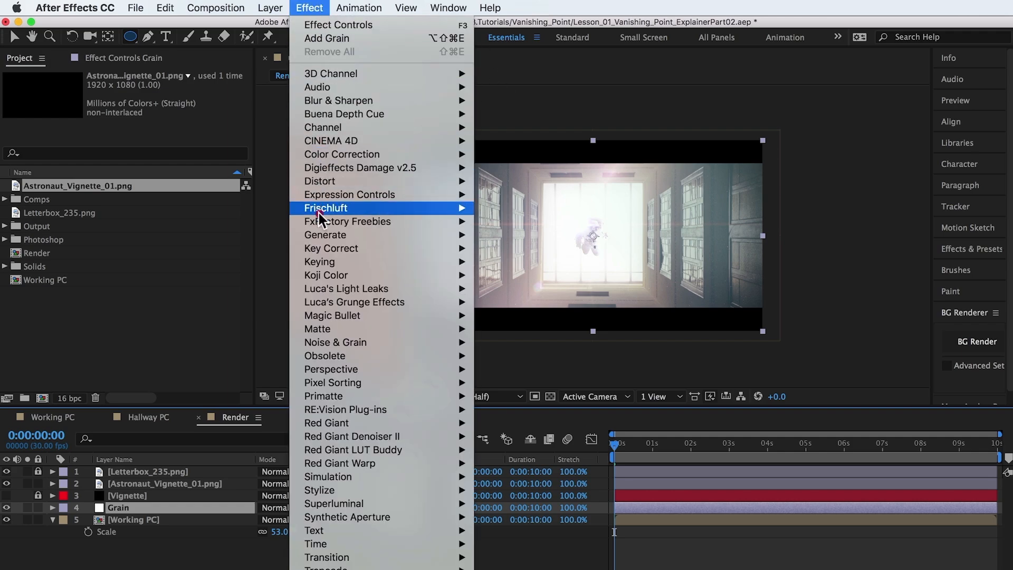
mouse_move(369, 342)
left_click(499, 342)
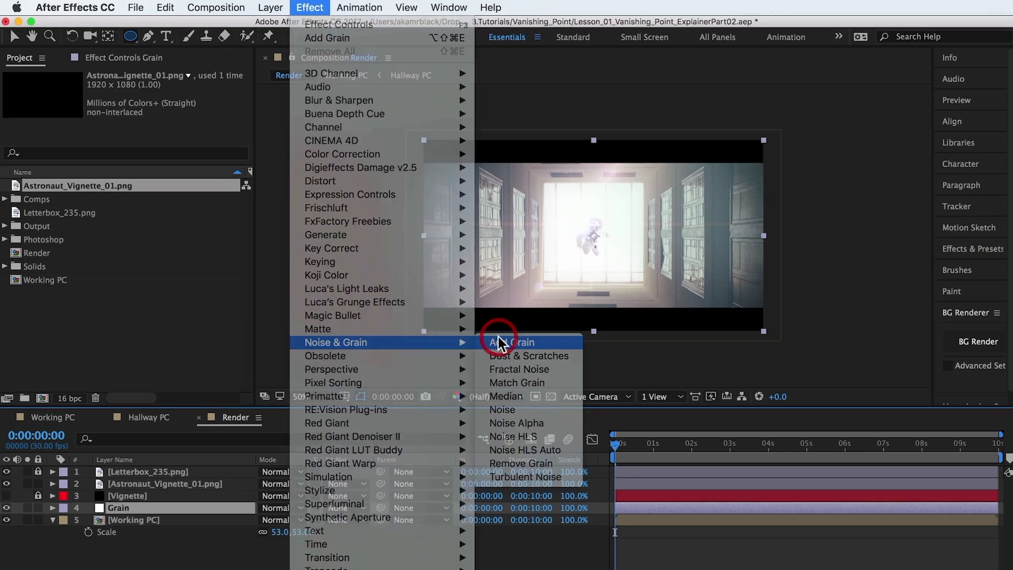
Set the Add Grain intensity to 0.6 and size to 0.5, and switch its viewing mode to Final Output.
left_click(153, 145)
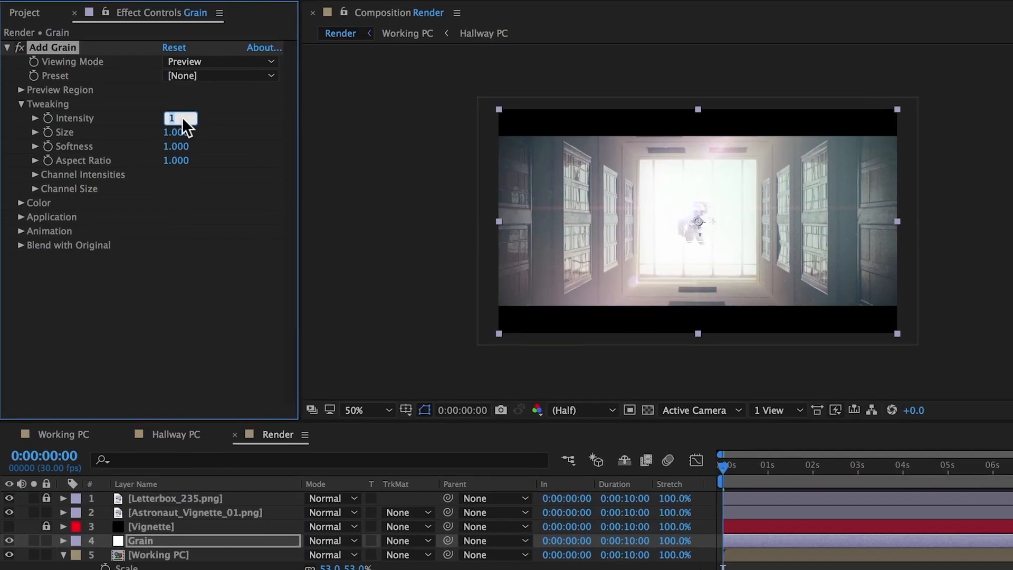
type(".6")
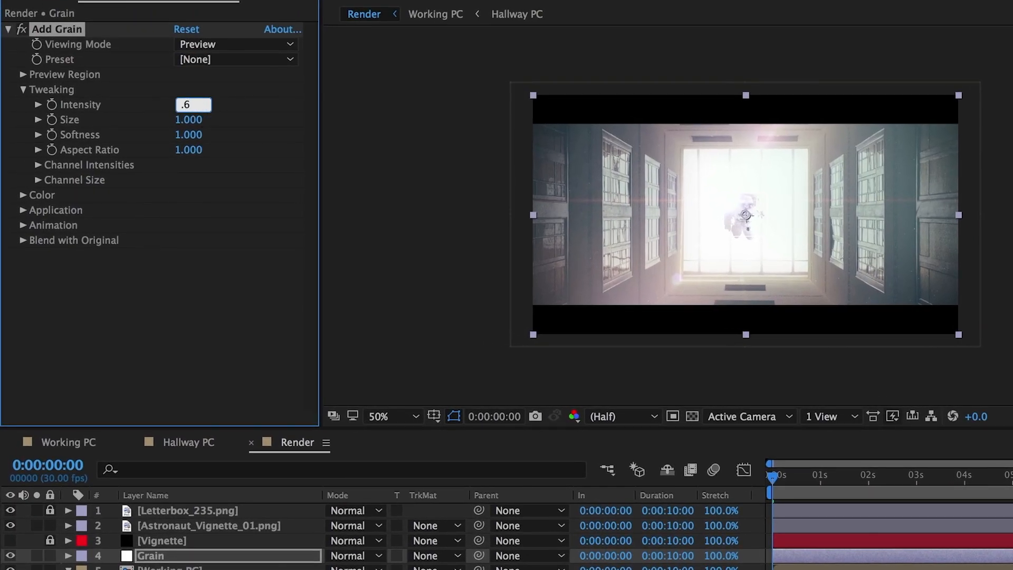
key("Tab")
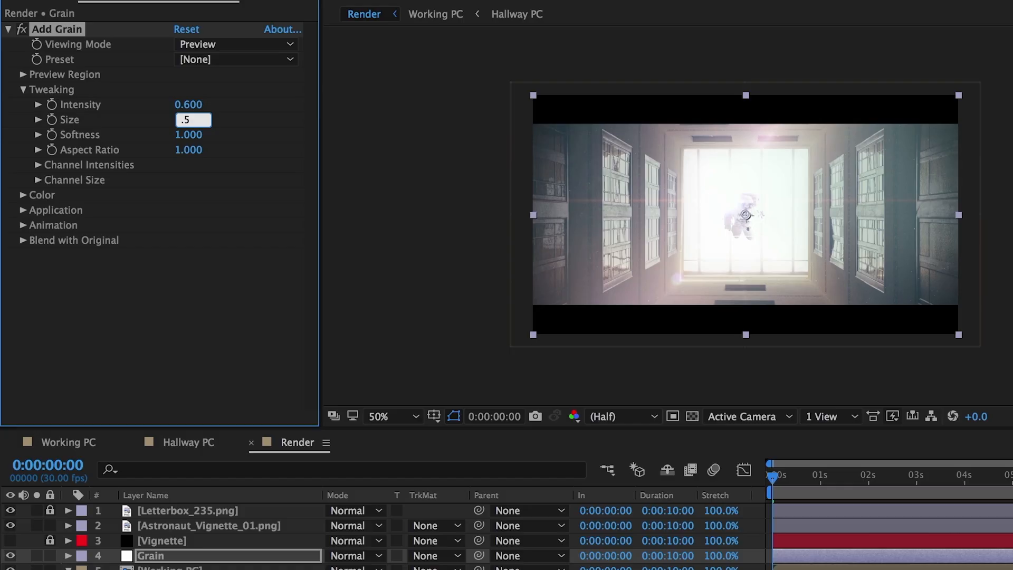
key("Return")
left_click(210, 40)
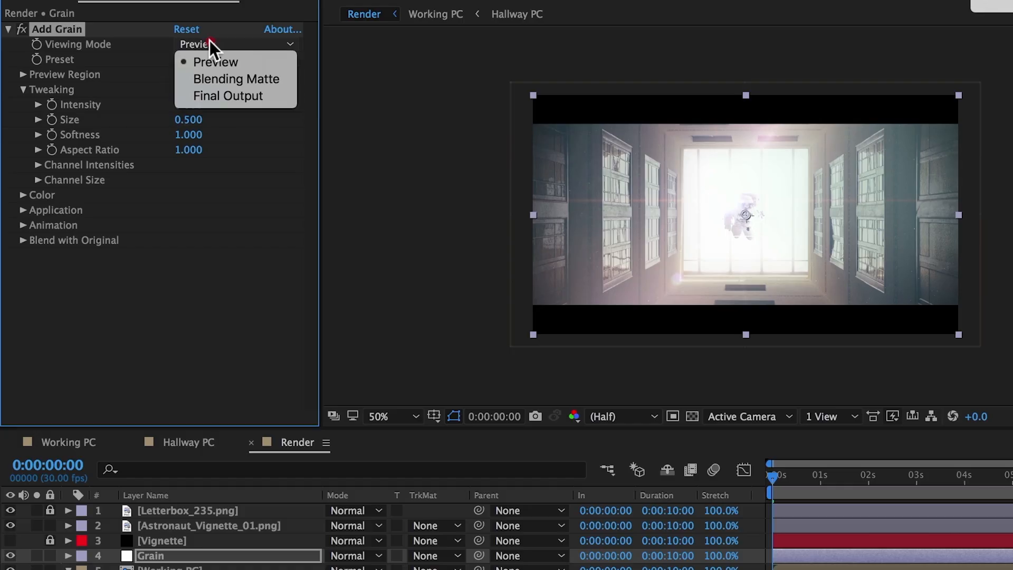
left_click(218, 91)
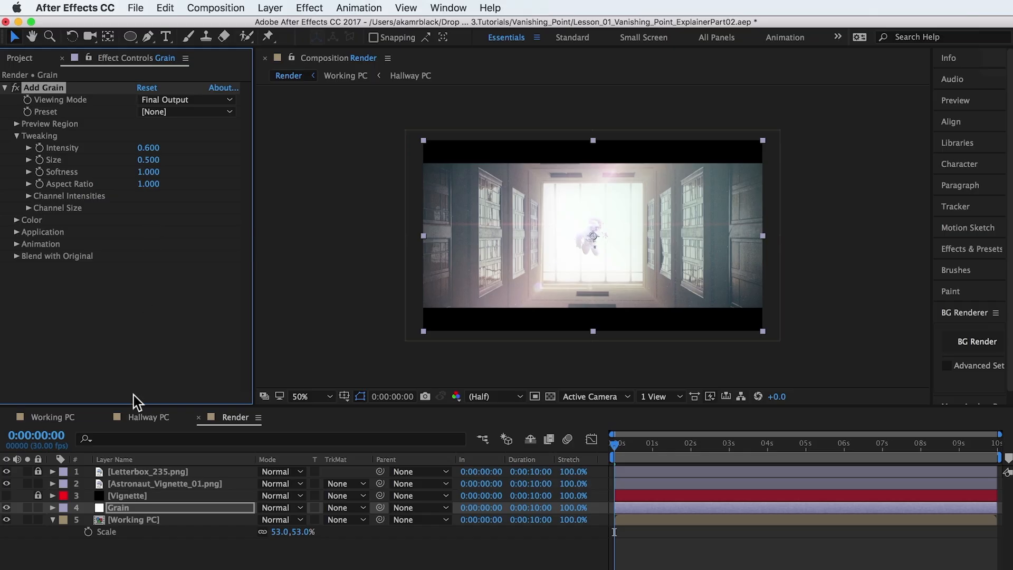
Apply the Lumetri Color effect to the Working PC layer in the Render composition.
left_click(152, 520)
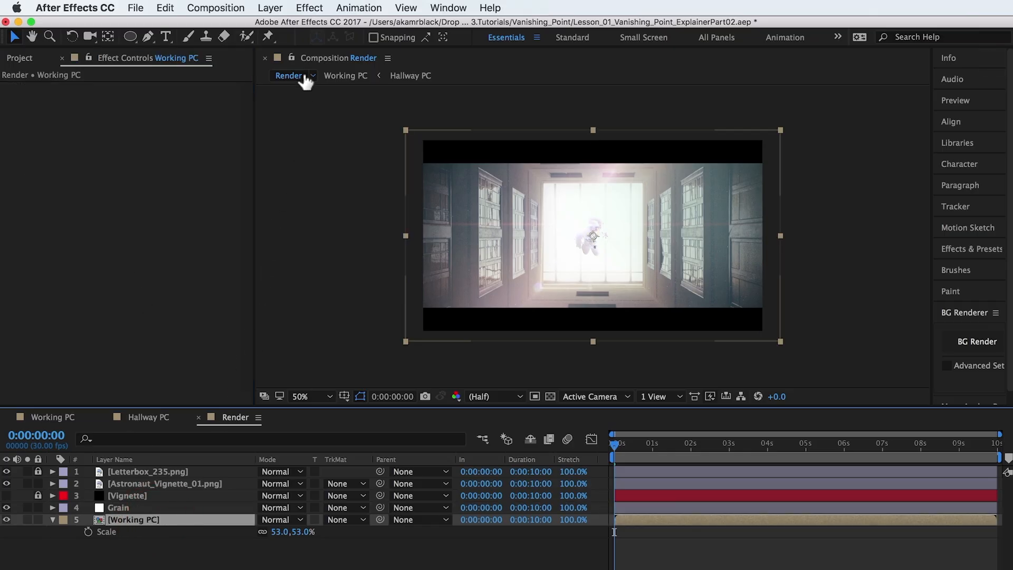
left_click(315, 10)
mouse_move(329, 153)
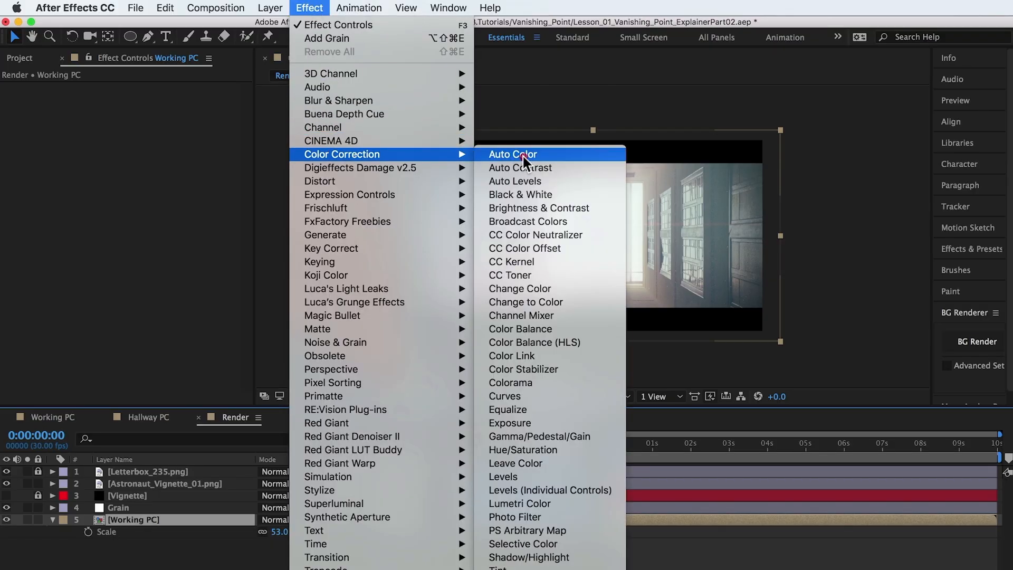
left_click(555, 503)
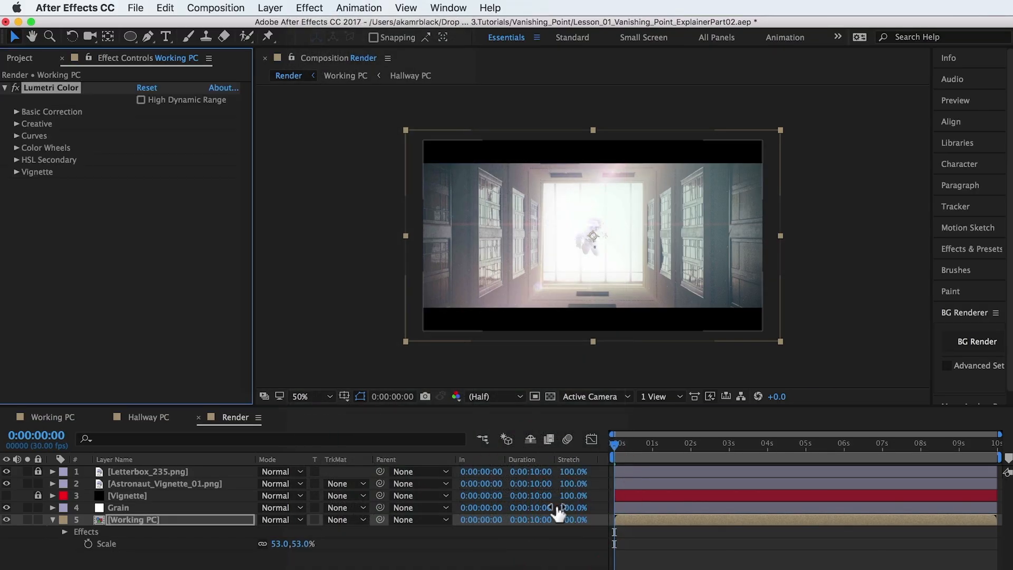
Choose SL GOLD TOBACCO as the creative look of the Working PC layer's Lumetri Color effect.
left_click(17, 124)
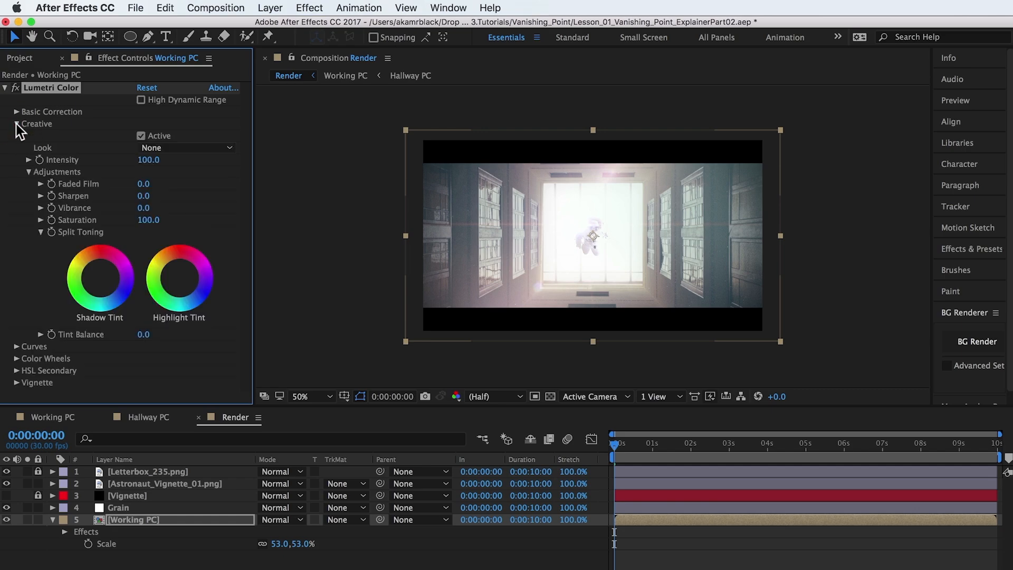
left_click(192, 147)
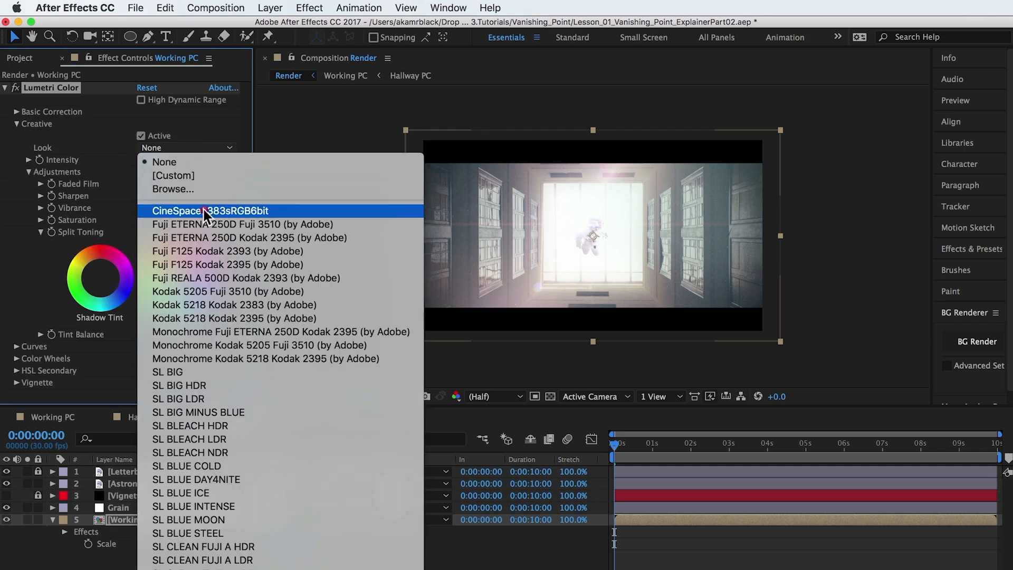
mouse_move(248, 569)
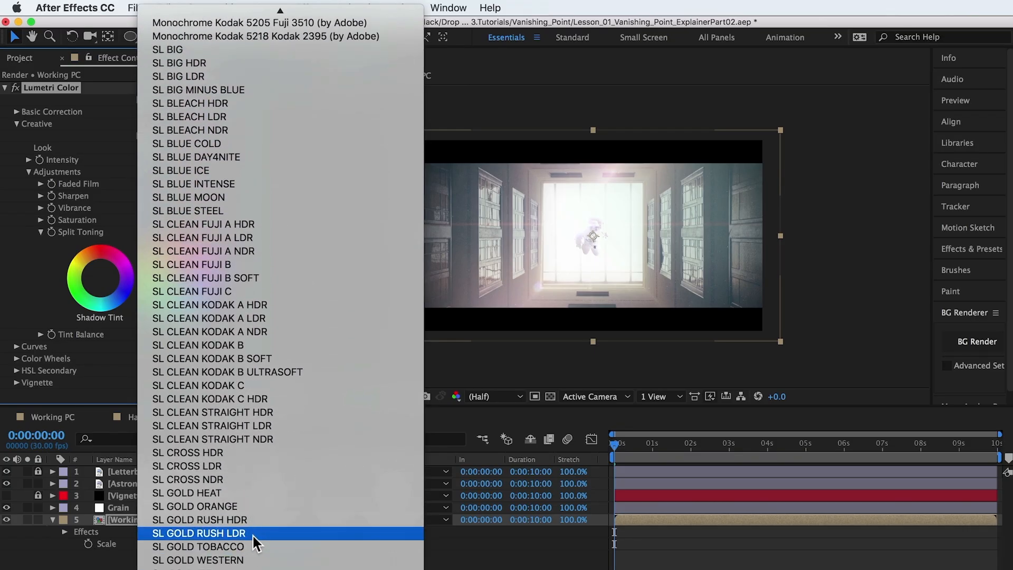
left_click(256, 546)
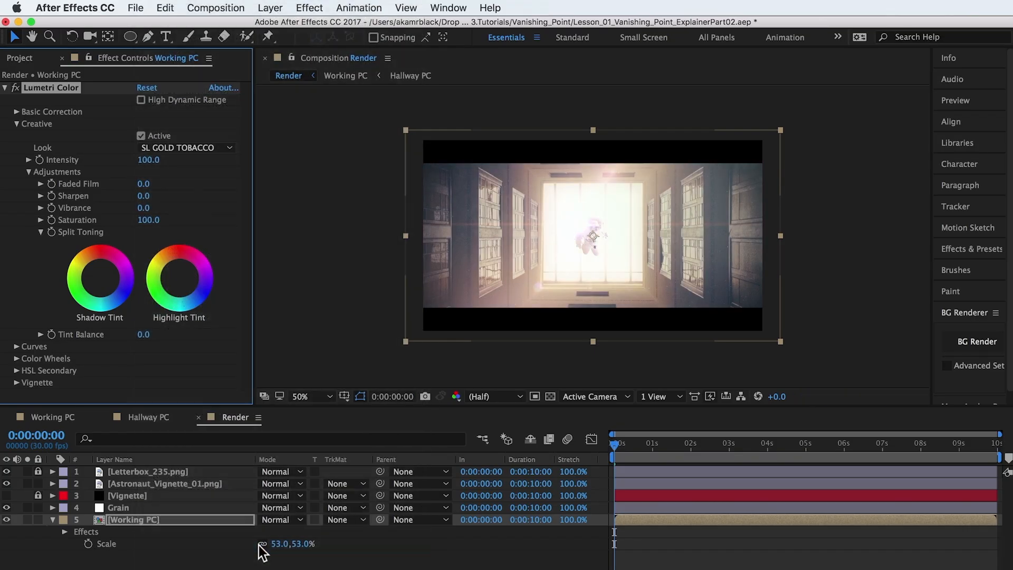
Add the Glow effect to the Working PC layer.
left_click(206, 520)
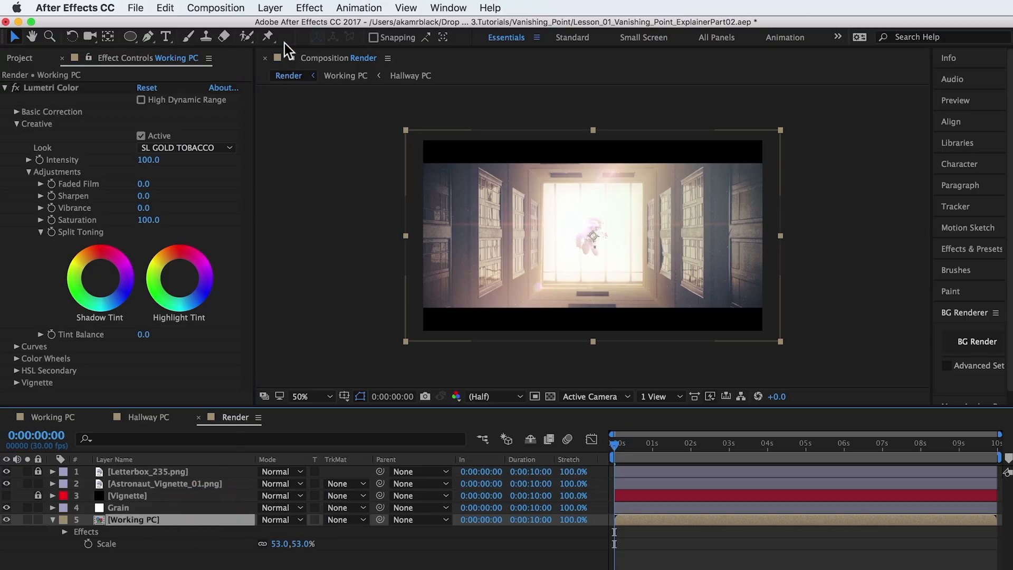
left_click(308, 7)
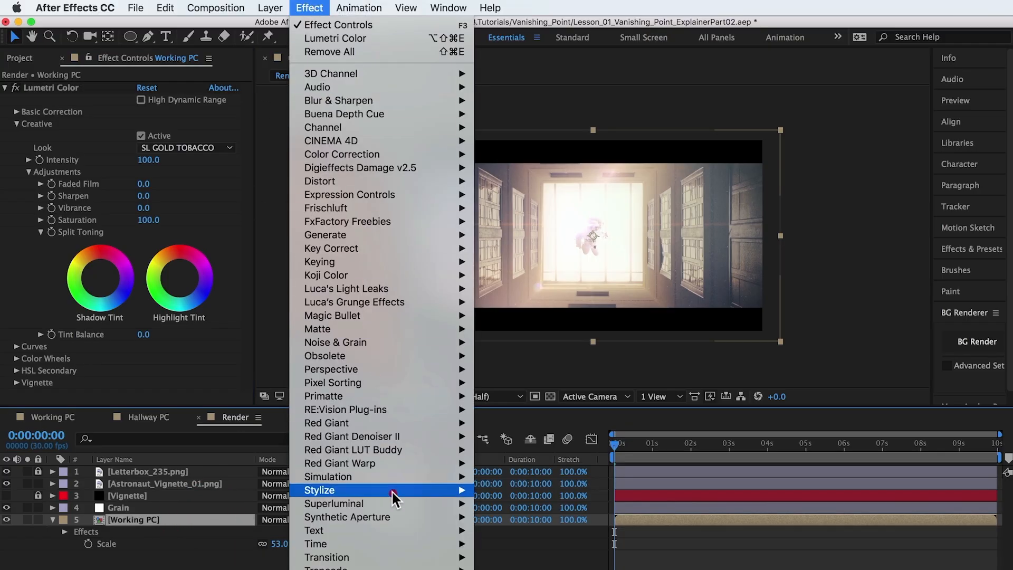
mouse_move(393, 490)
left_click(512, 509)
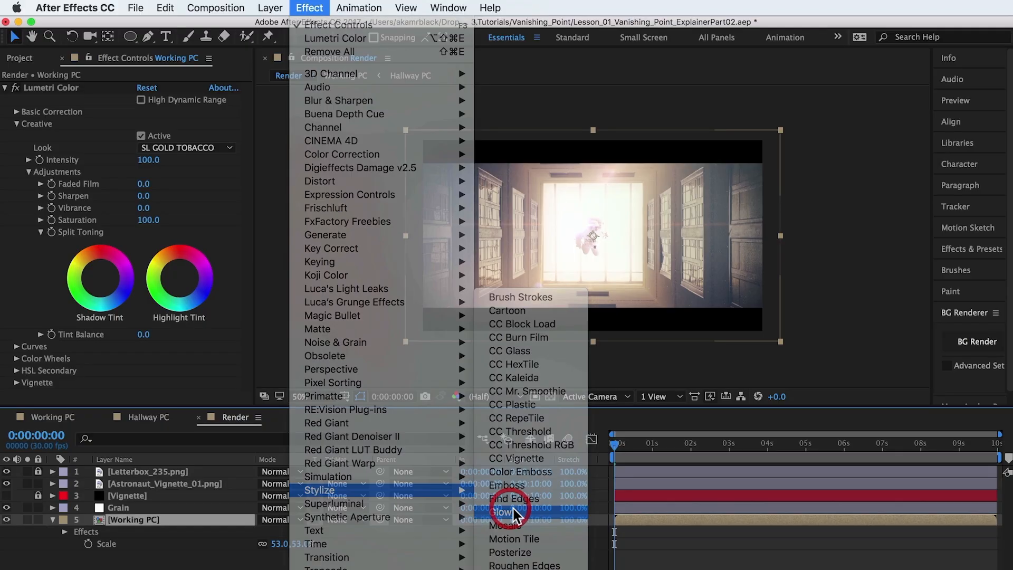